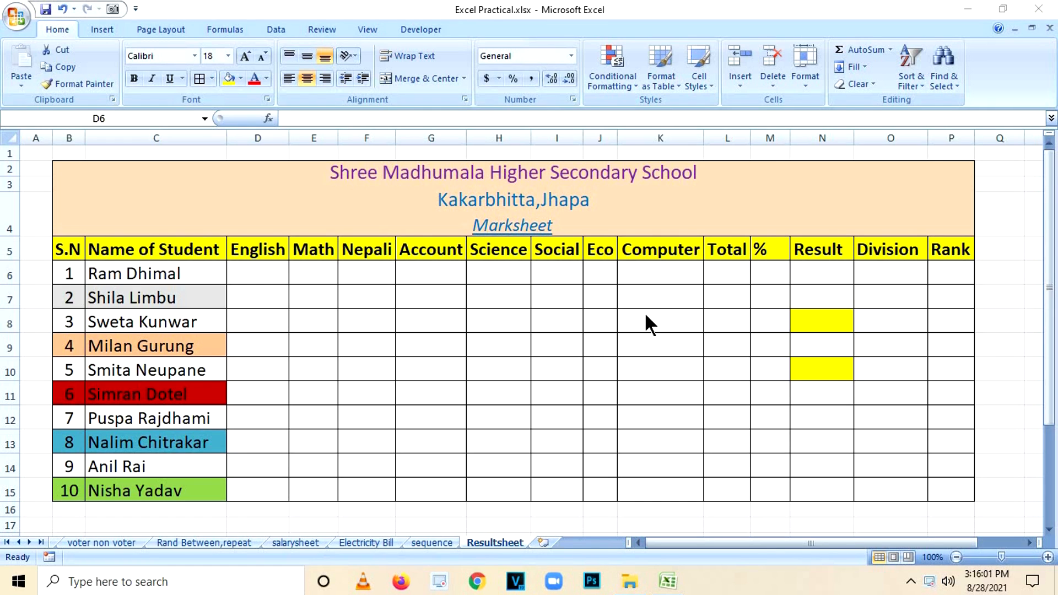
Remove the yellow fill from Result cells N8:N10 and centre the % heading in M5.
click(821, 319)
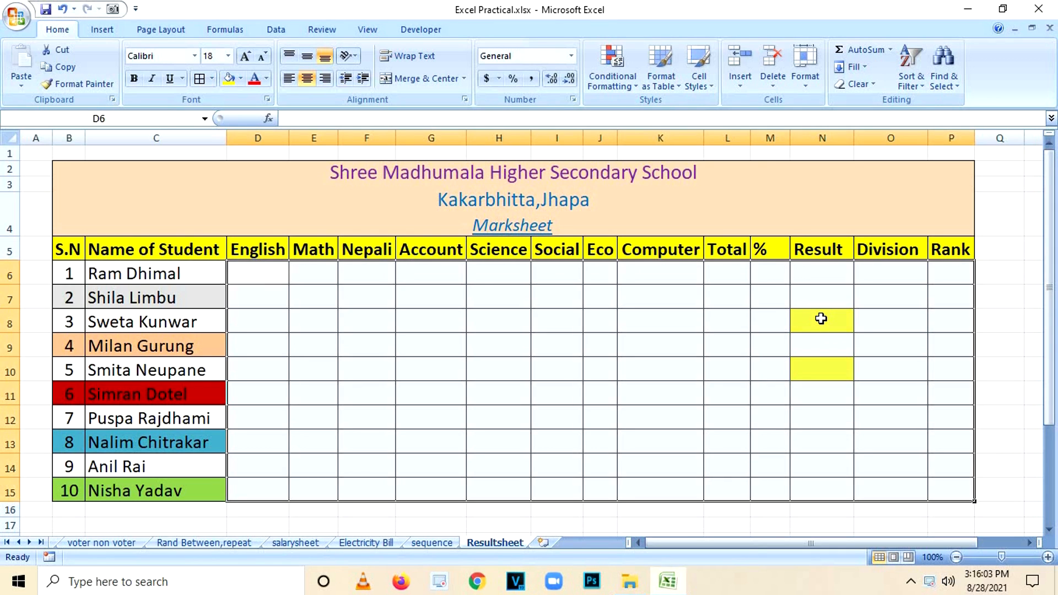
drag(821, 319, 819, 365)
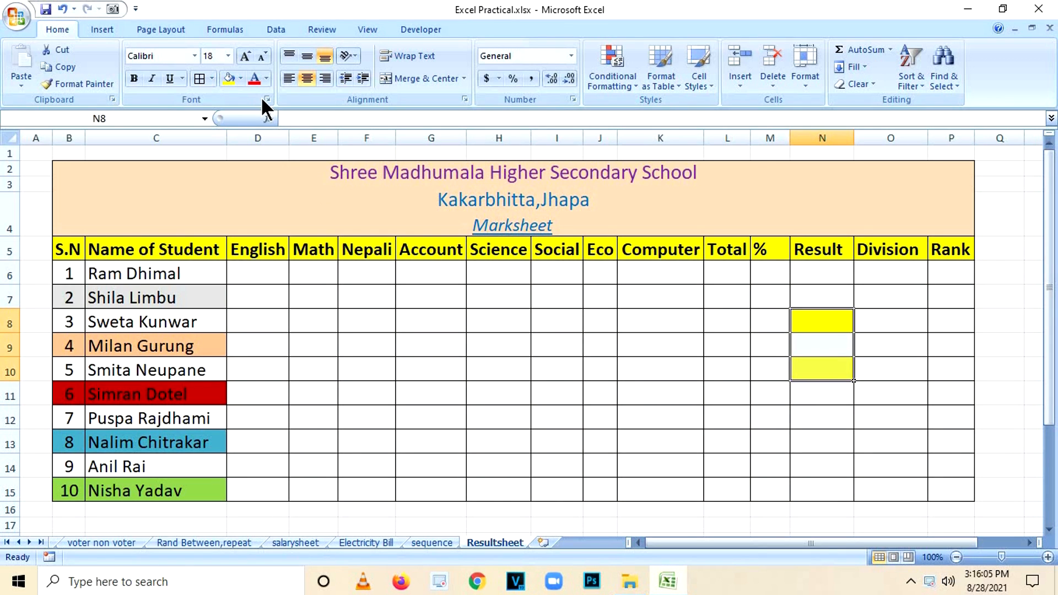
click(242, 83)
click(231, 212)
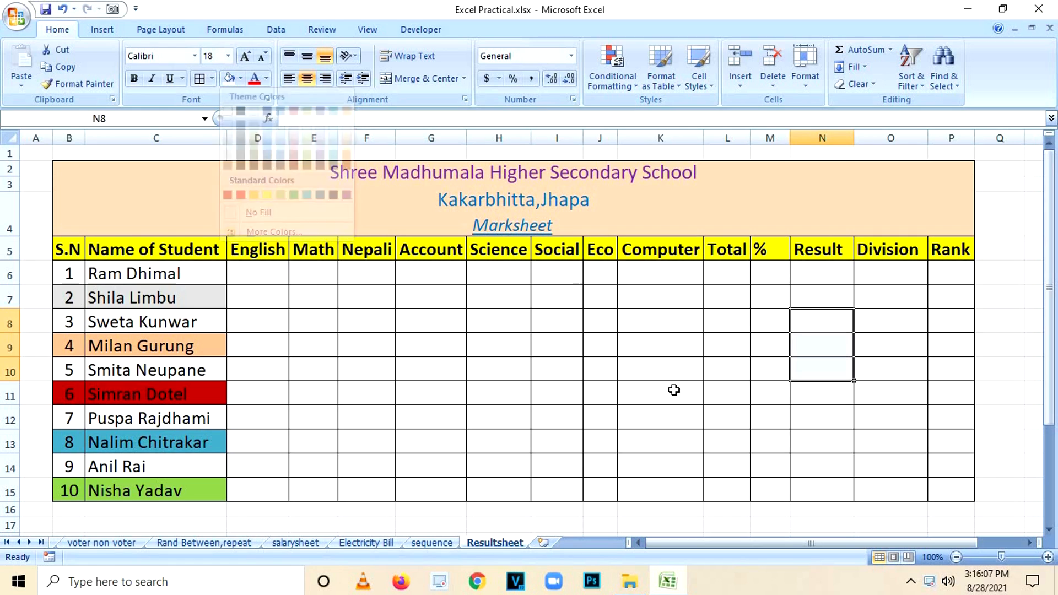
click(673, 390)
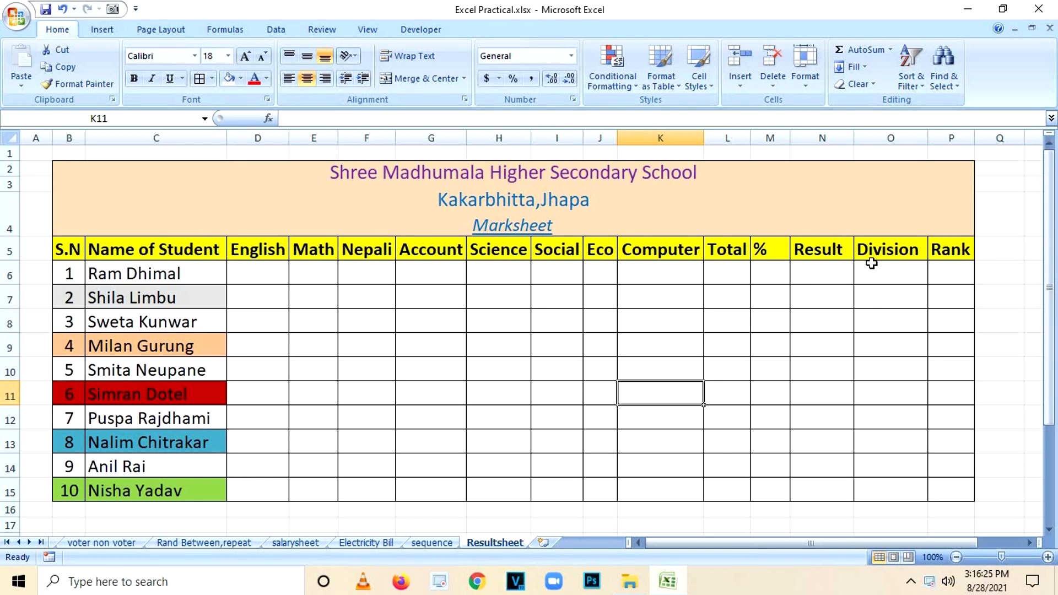
click(759, 248)
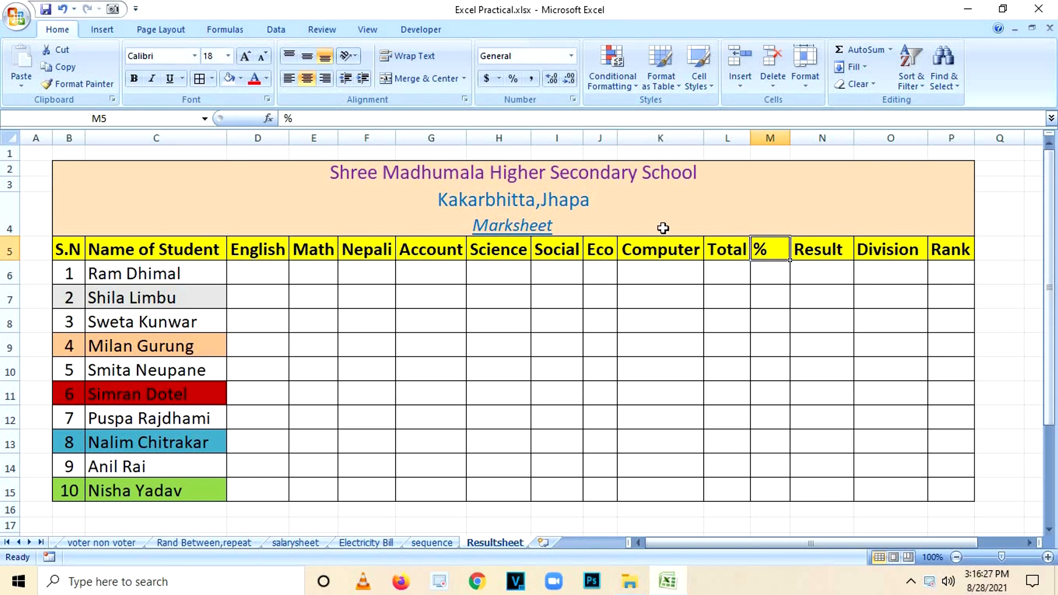
click(307, 76)
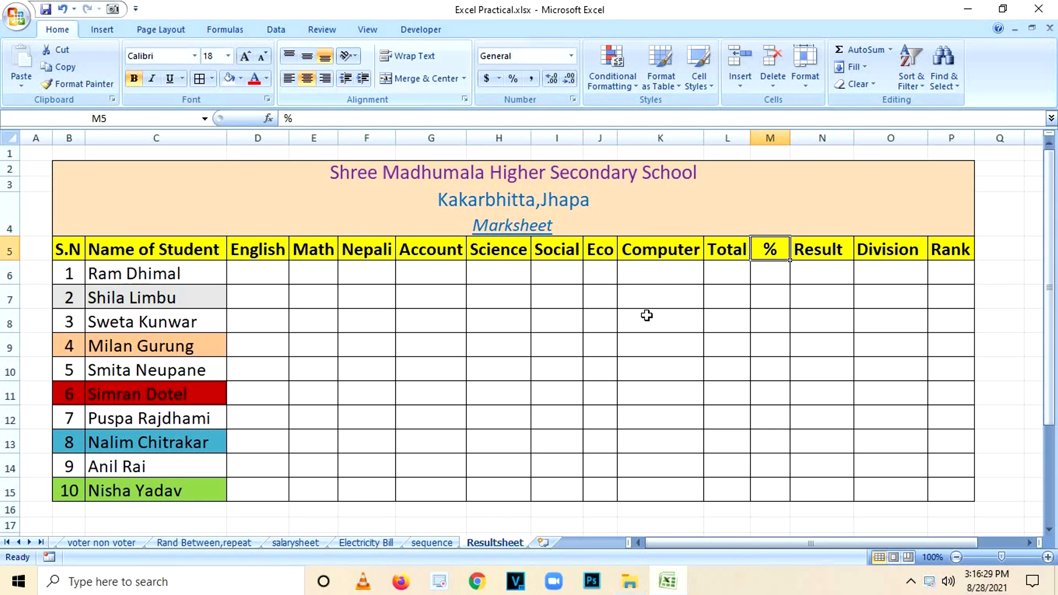
click(257, 276)
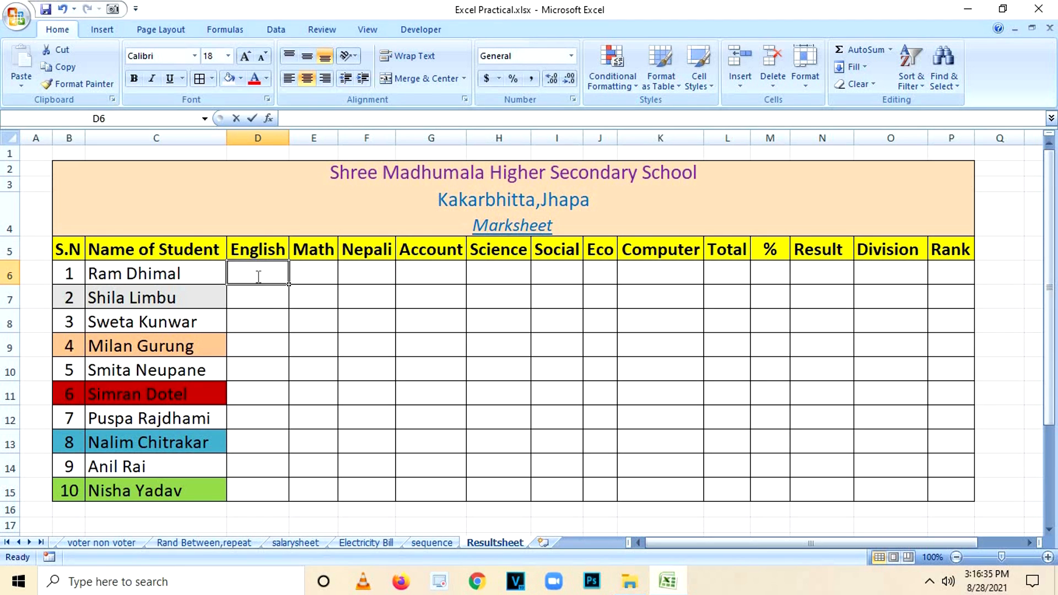
text(45)
click(269, 303)
text(67)
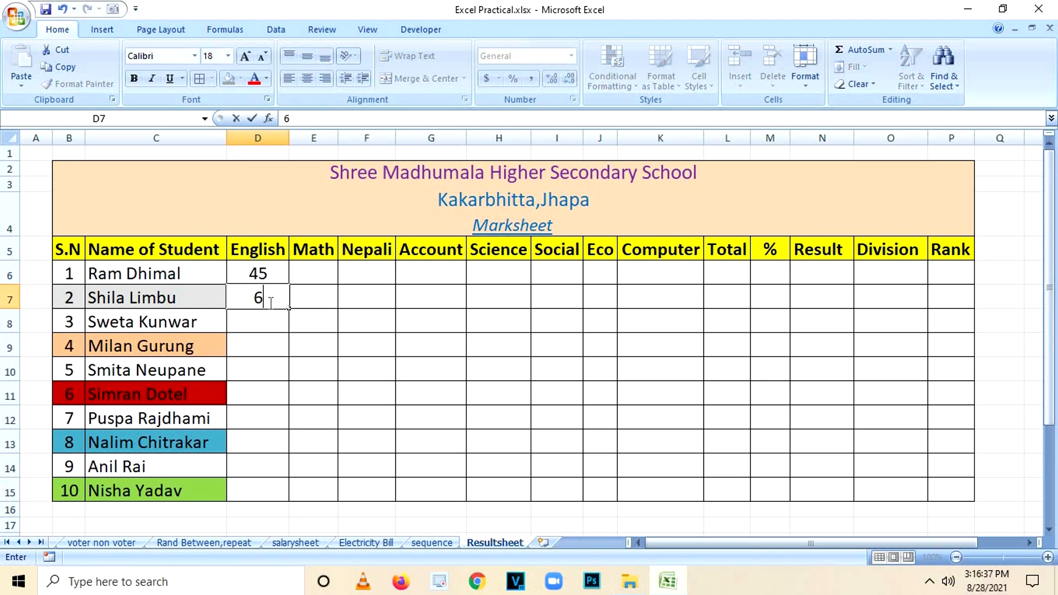
click(248, 325)
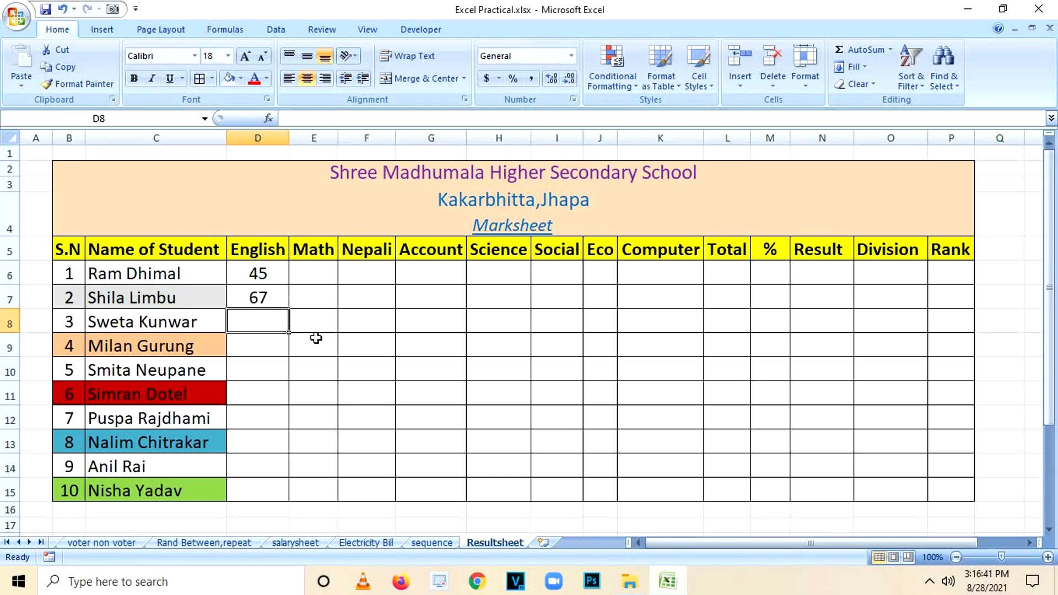
text(78)
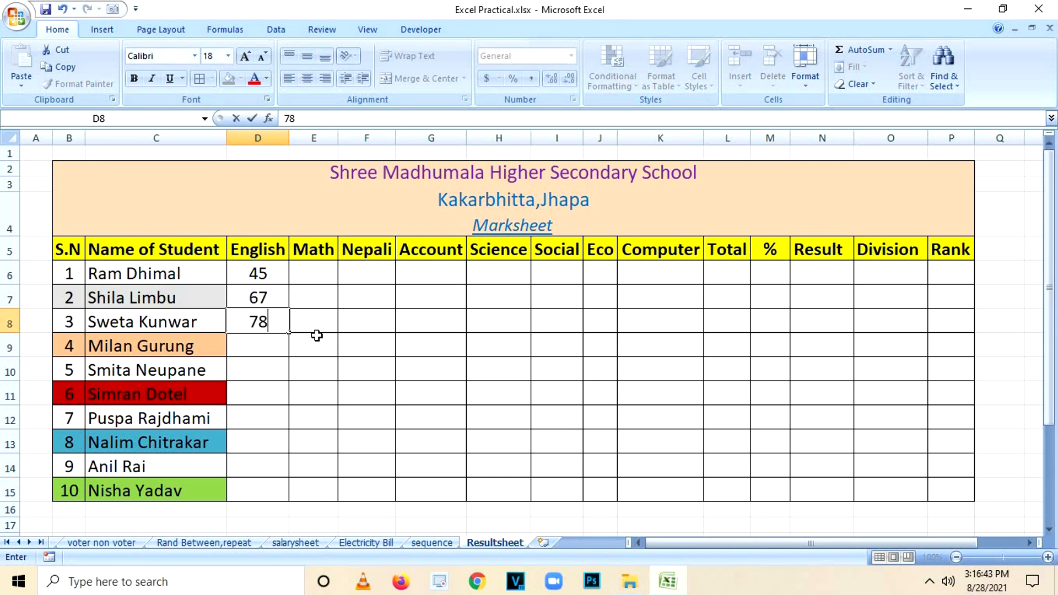
click(308, 297)
text(89)
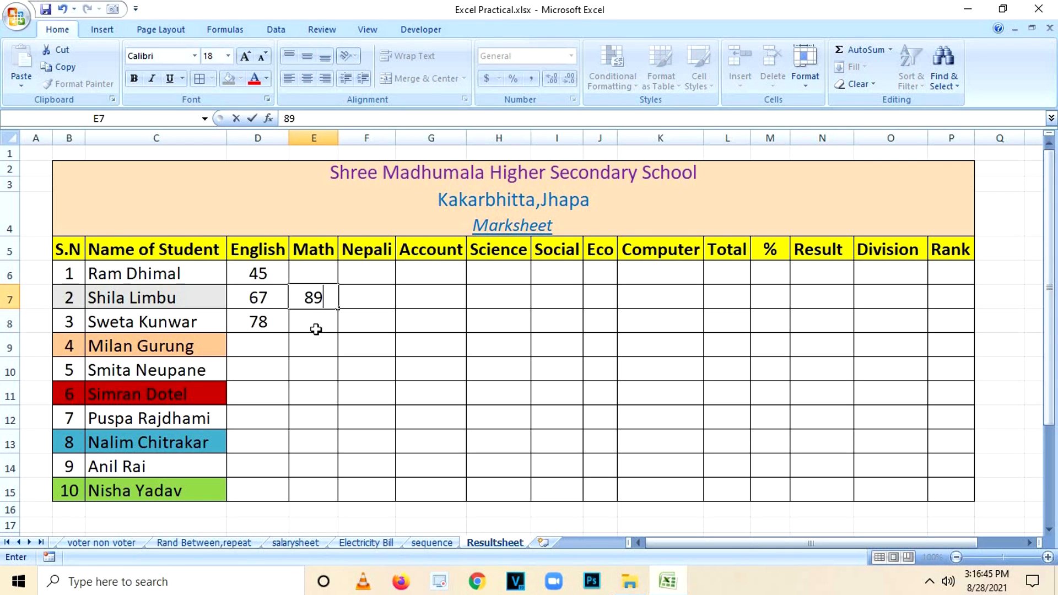
click(310, 370)
text(78)
click(418, 332)
text(67)
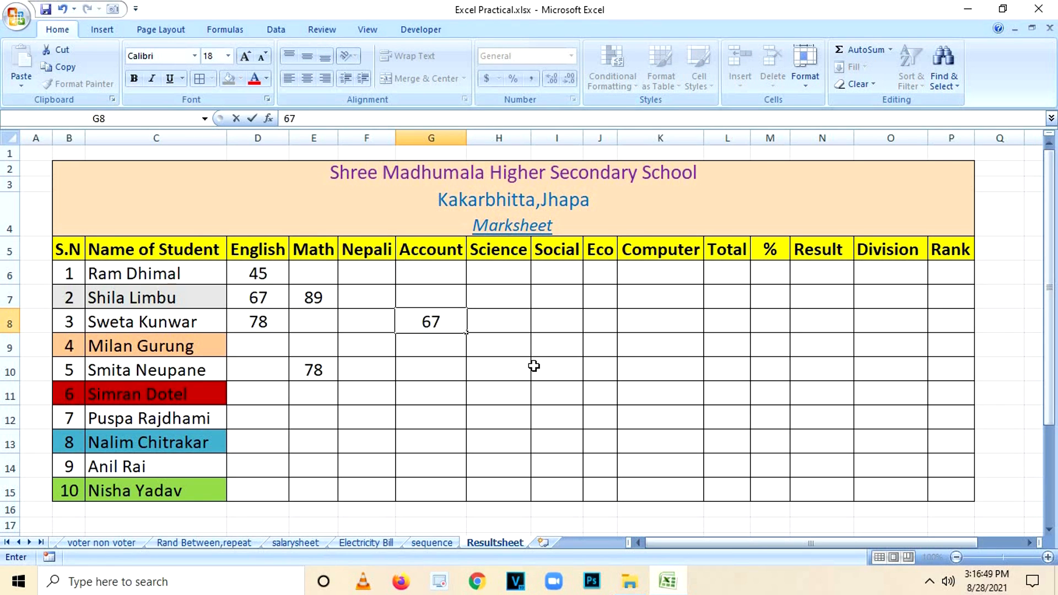
click(490, 375)
text(68)
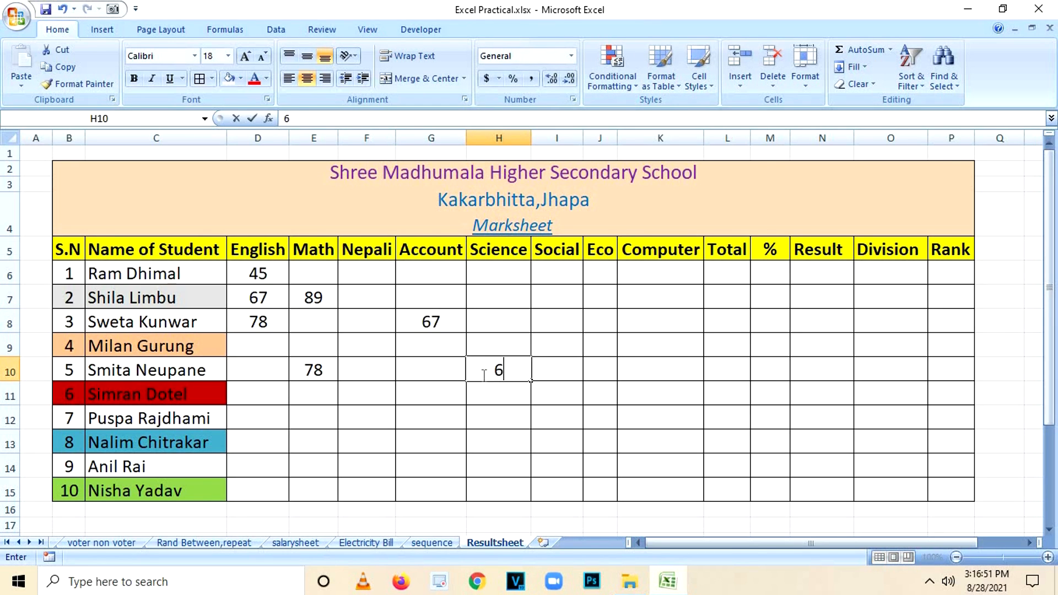
click(486, 417)
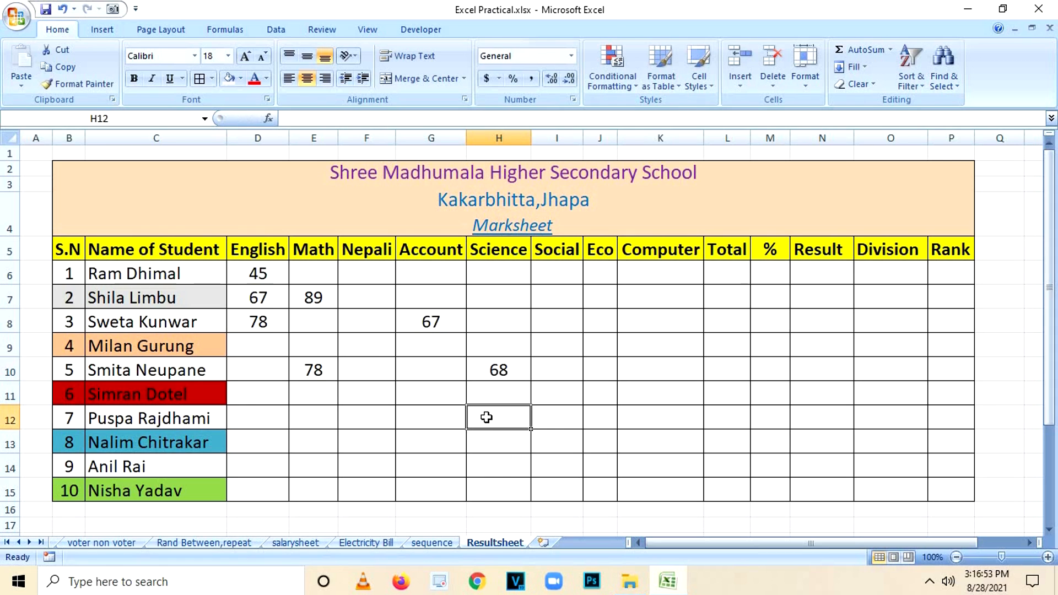
text(56)
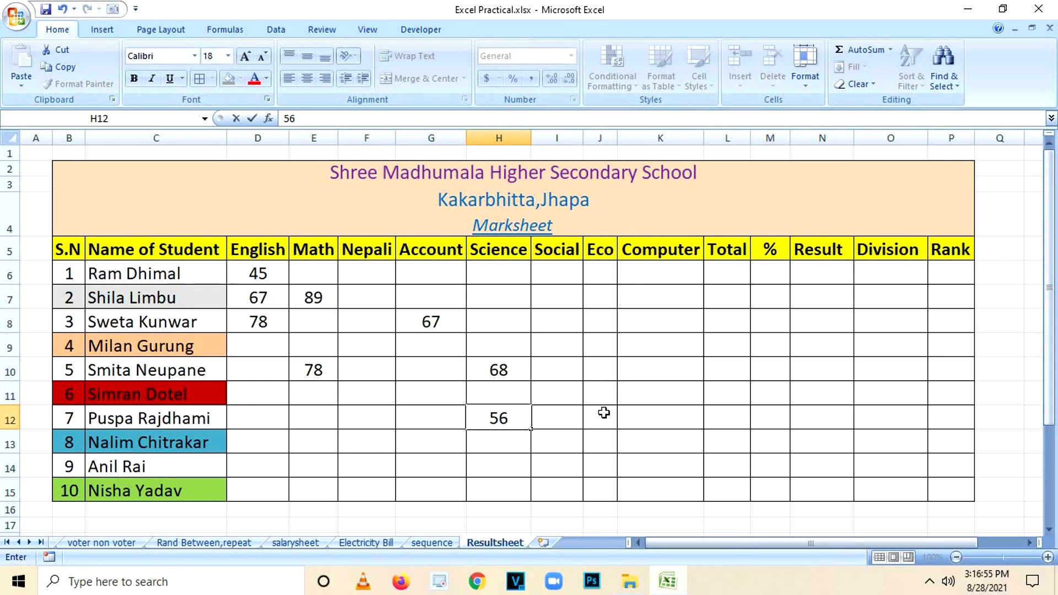
click(609, 389)
drag(264, 270, 474, 420)
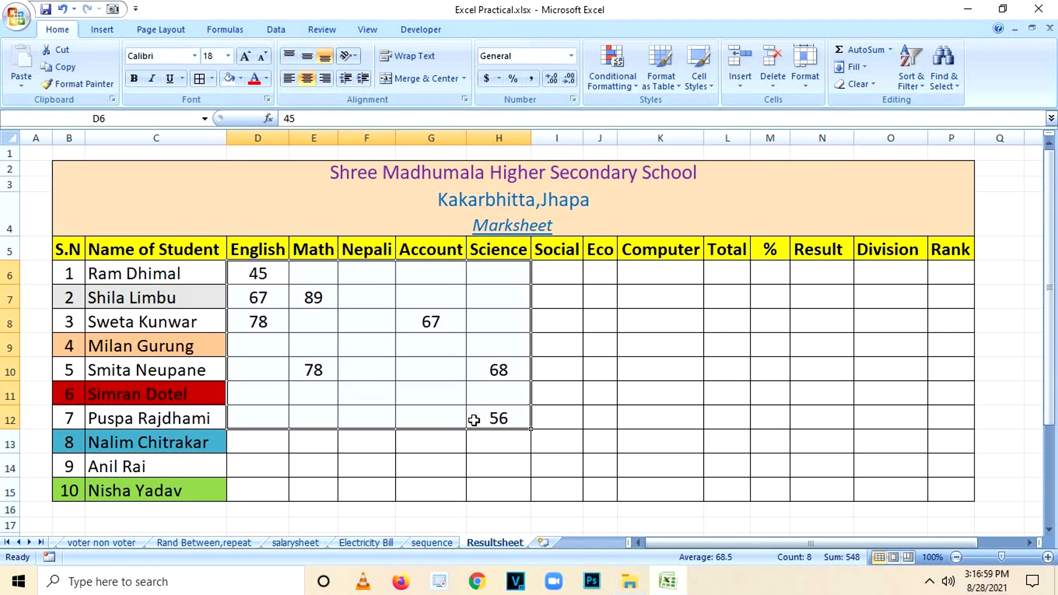
key(Delete)
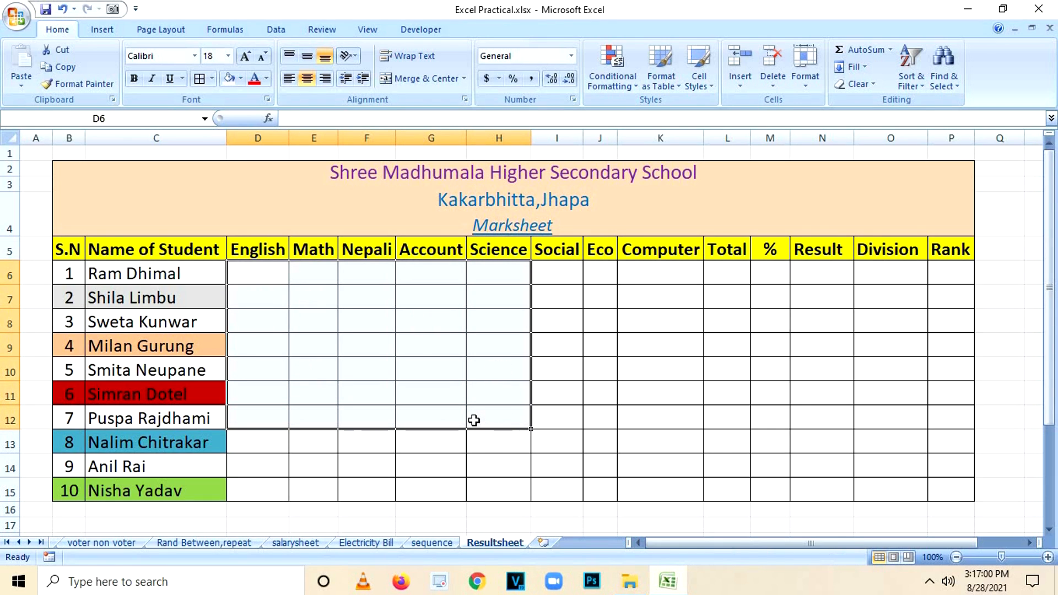
Enter =RANDBETWEEN(45,80) as the first student's English mark in D6.
click(274, 272)
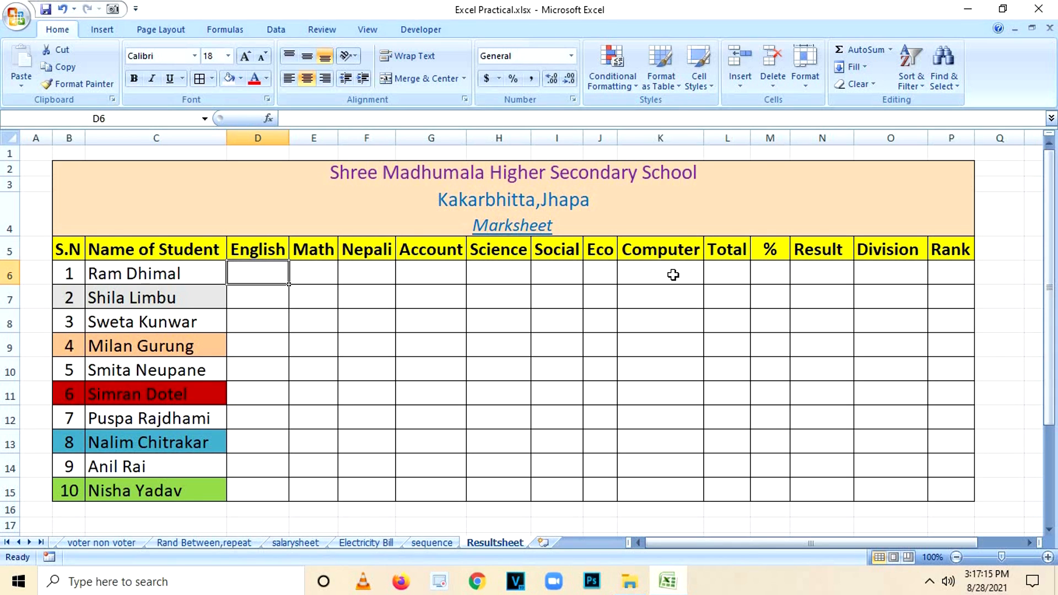
text(=r)
text(a)
key(BackSpace)
text(rand)
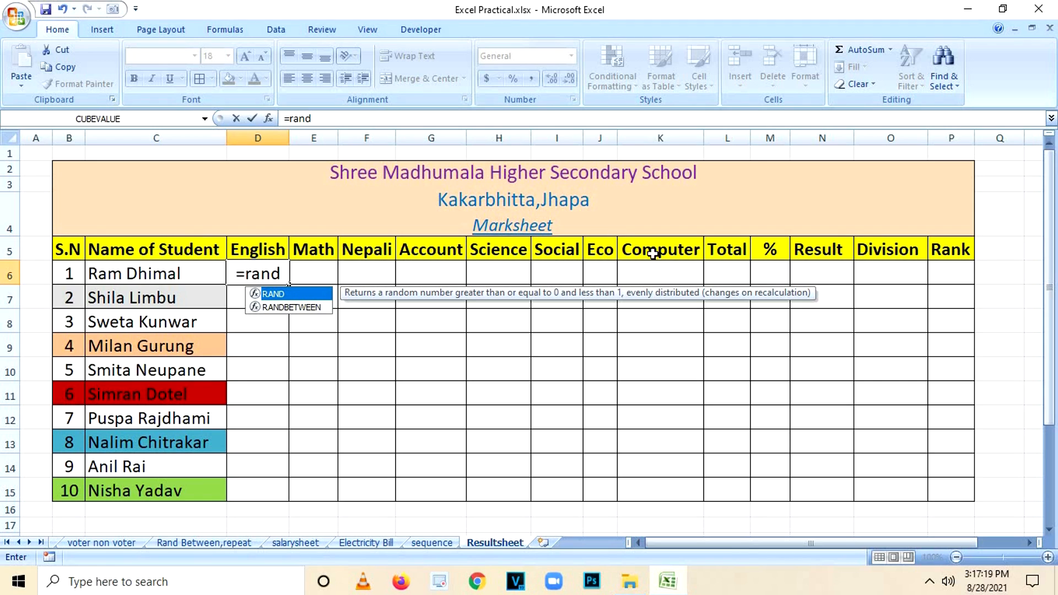
click(300, 306)
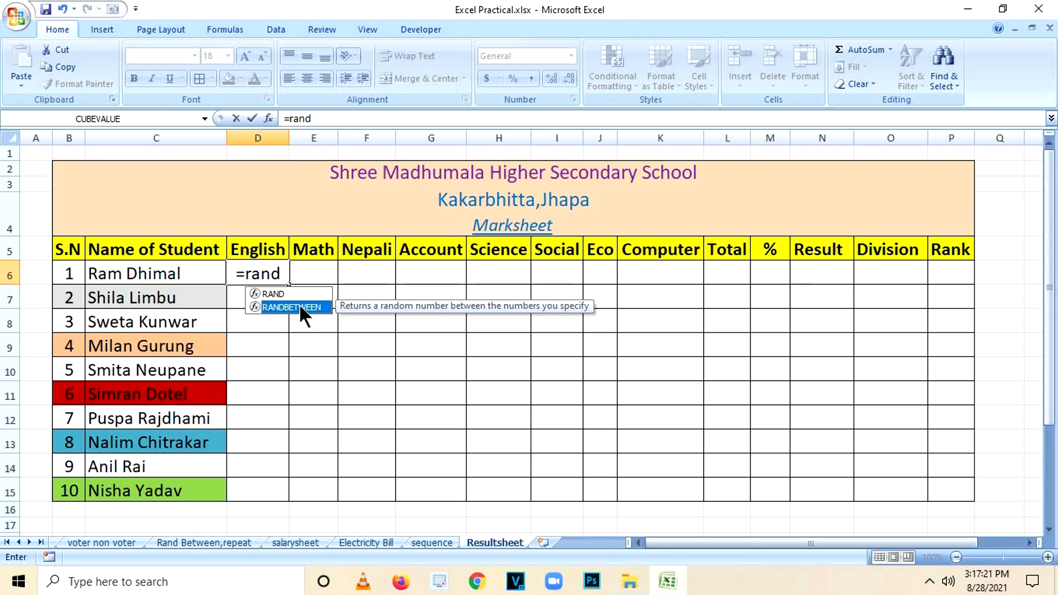
double_click(298, 307)
click(298, 304)
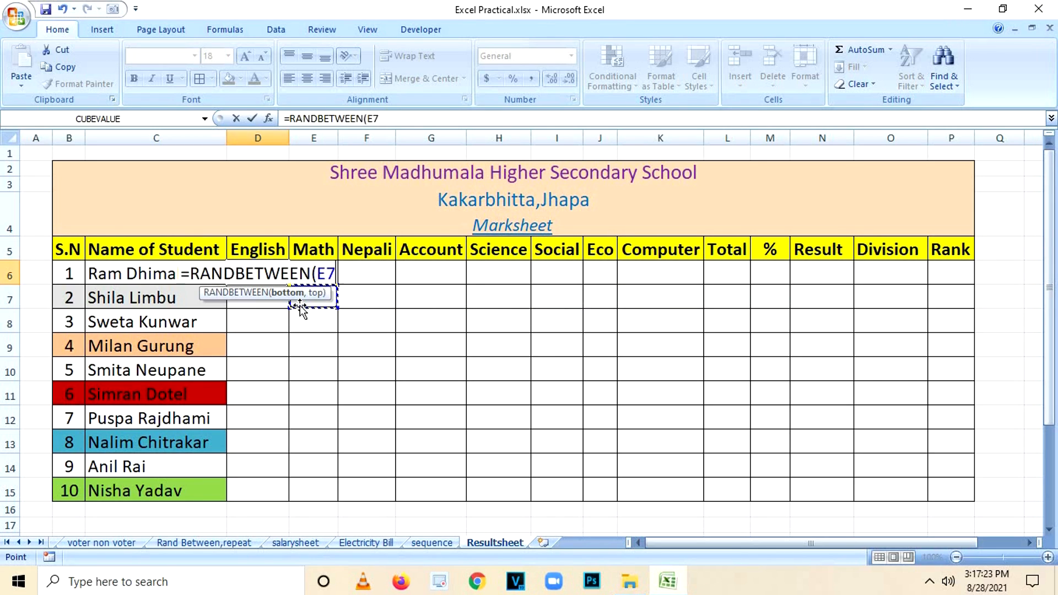
click(330, 271)
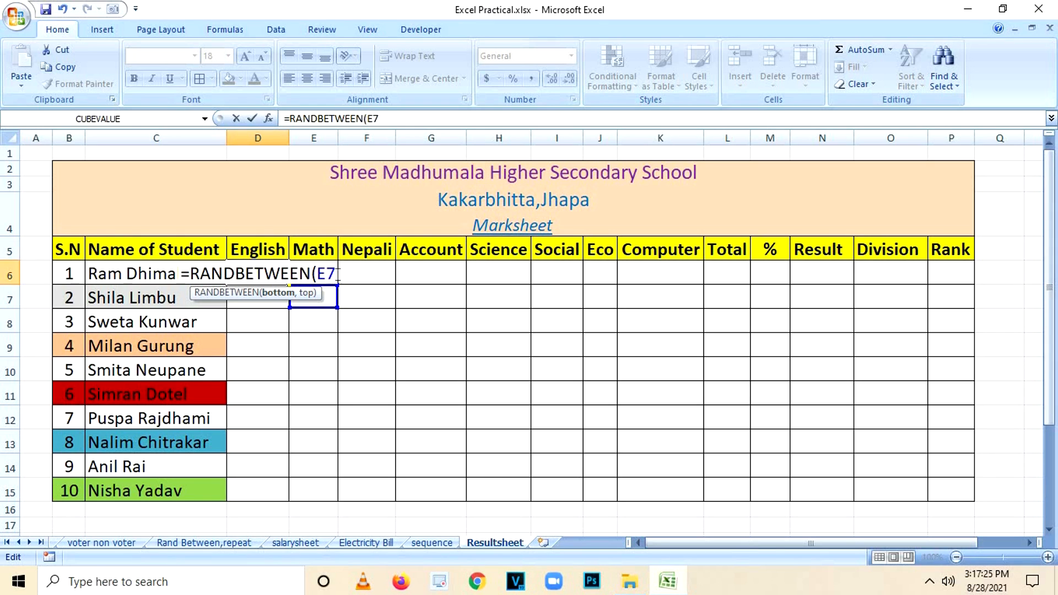
key(BackSpace)
key(BackSpace)
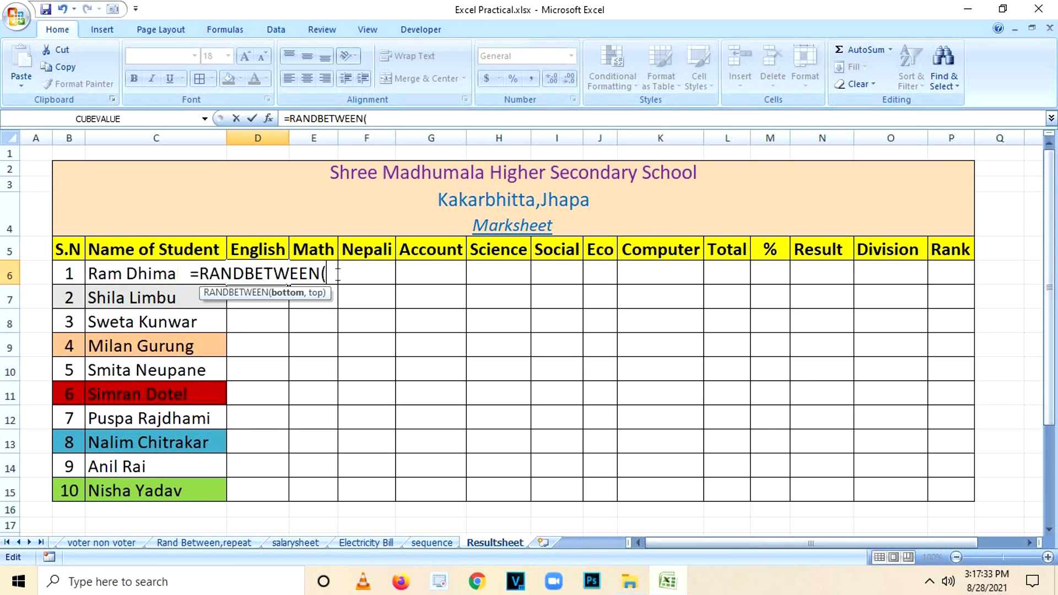
text(45)
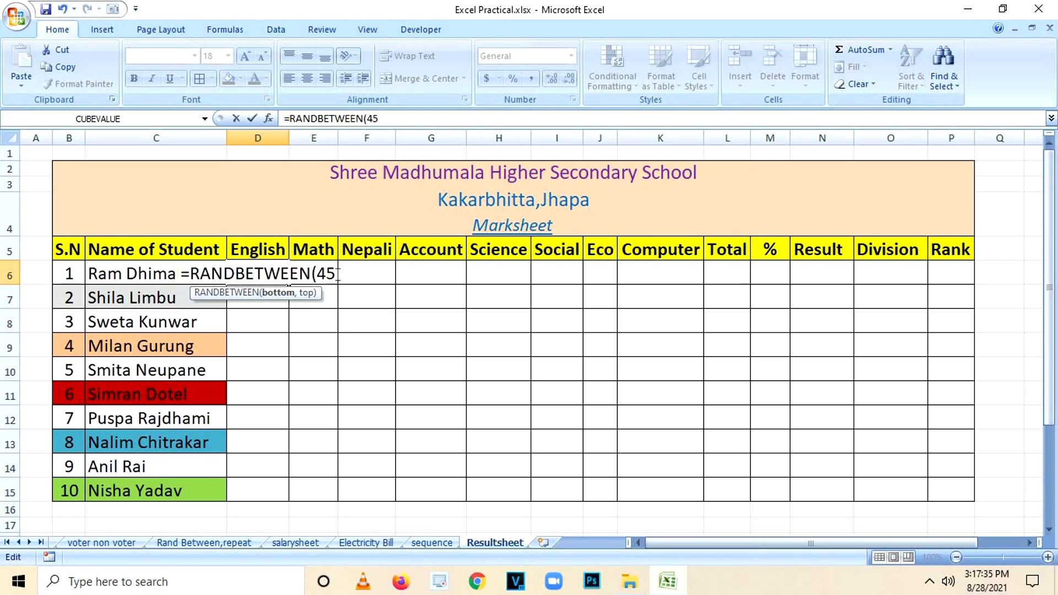
text(,80)
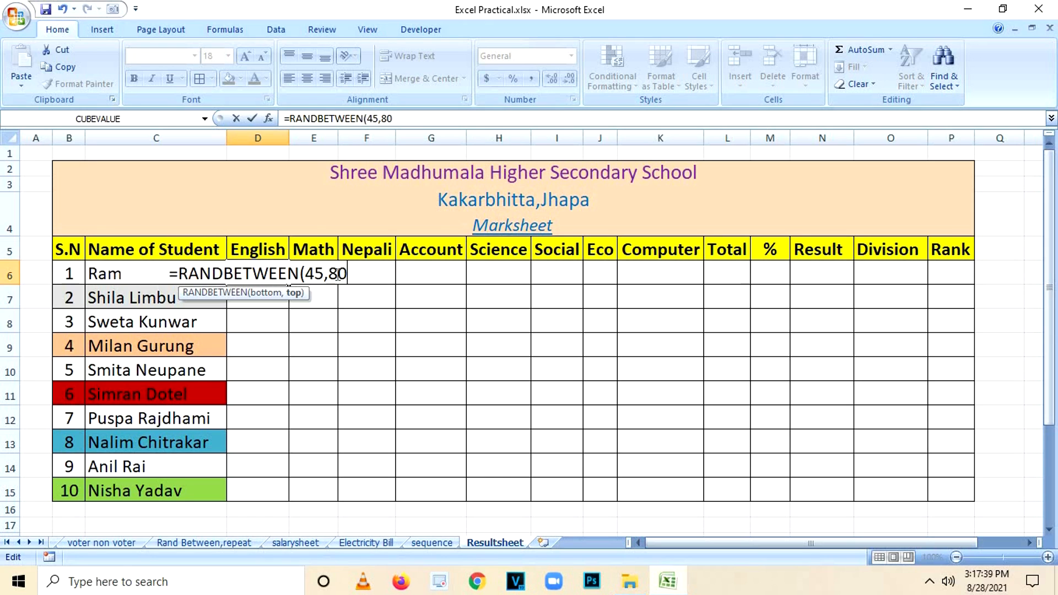
text())
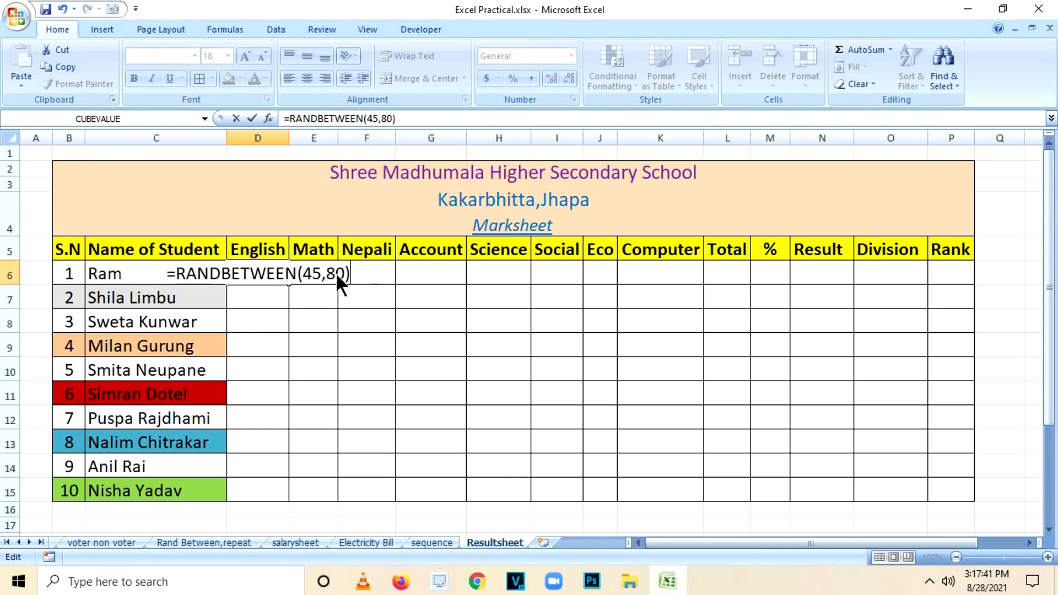
key(Return)
Copy the D6 formula down to the last student and across through the Computer column, covering D6:K15.
click(257, 270)
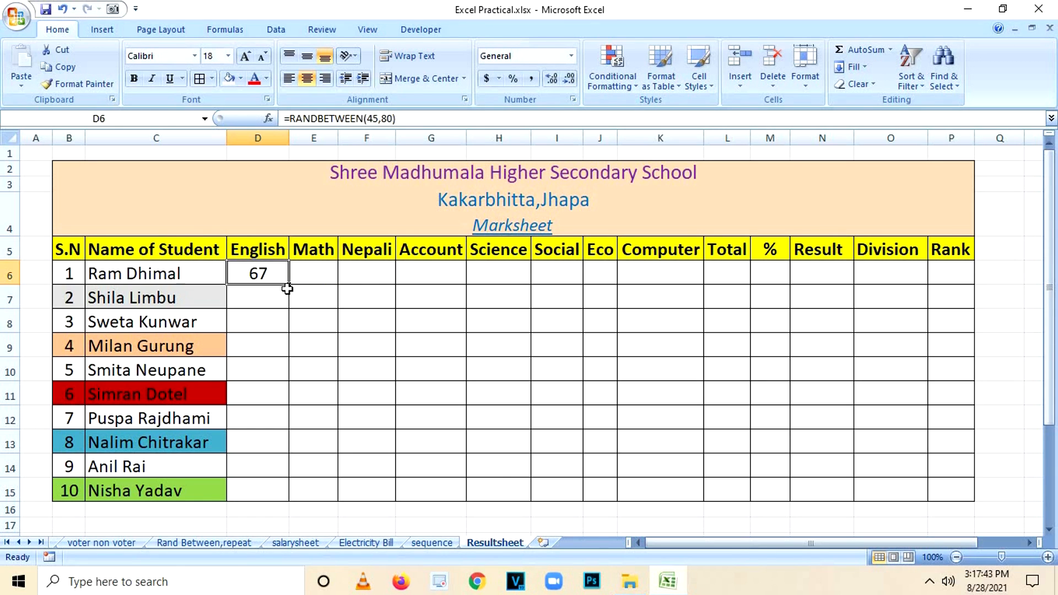
double_click(290, 283)
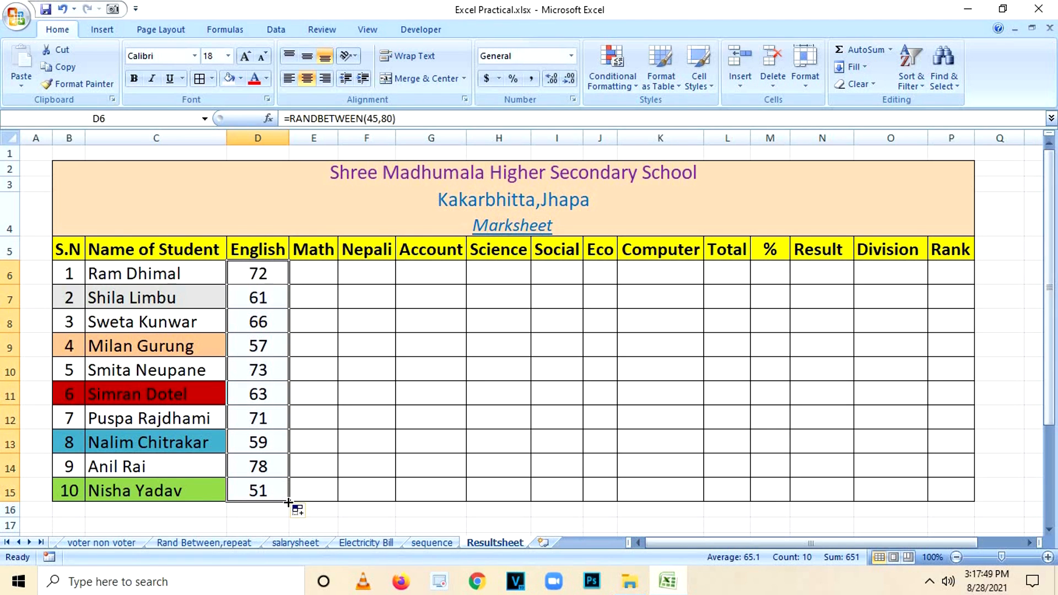
click(272, 277)
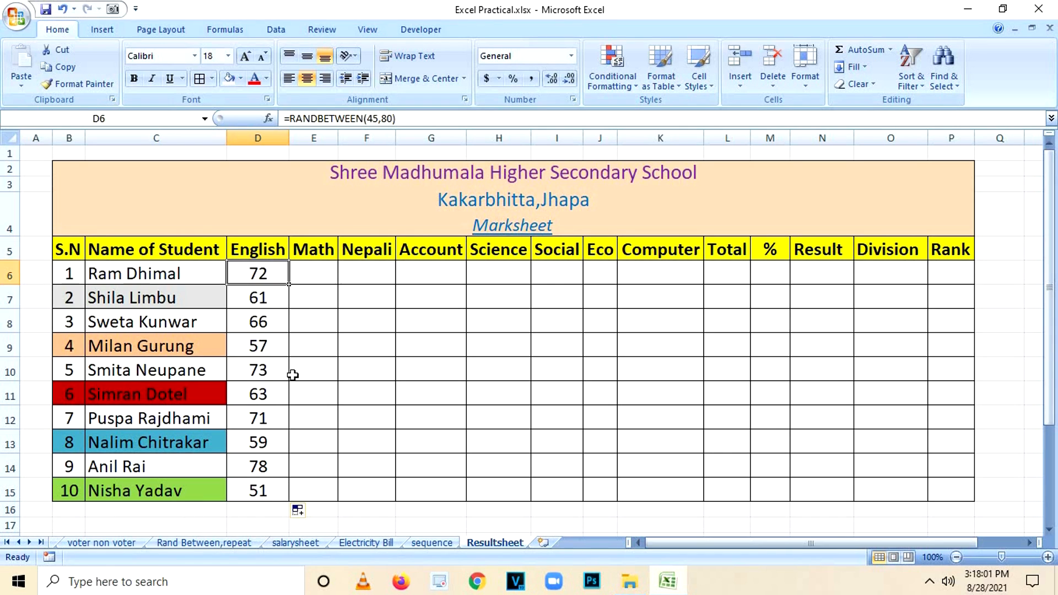
drag(272, 270, 678, 473)
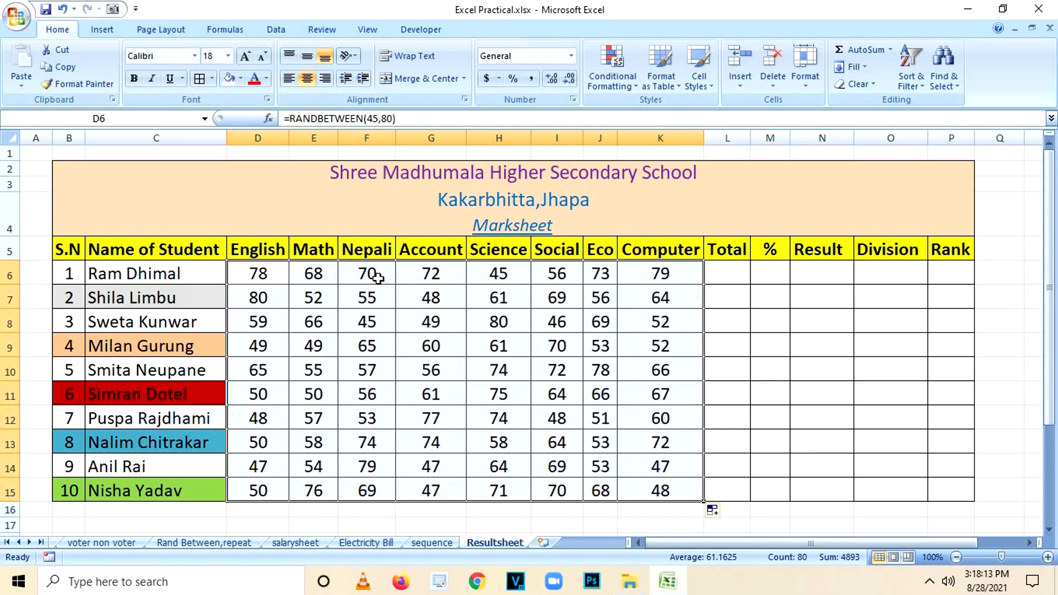
click(595, 356)
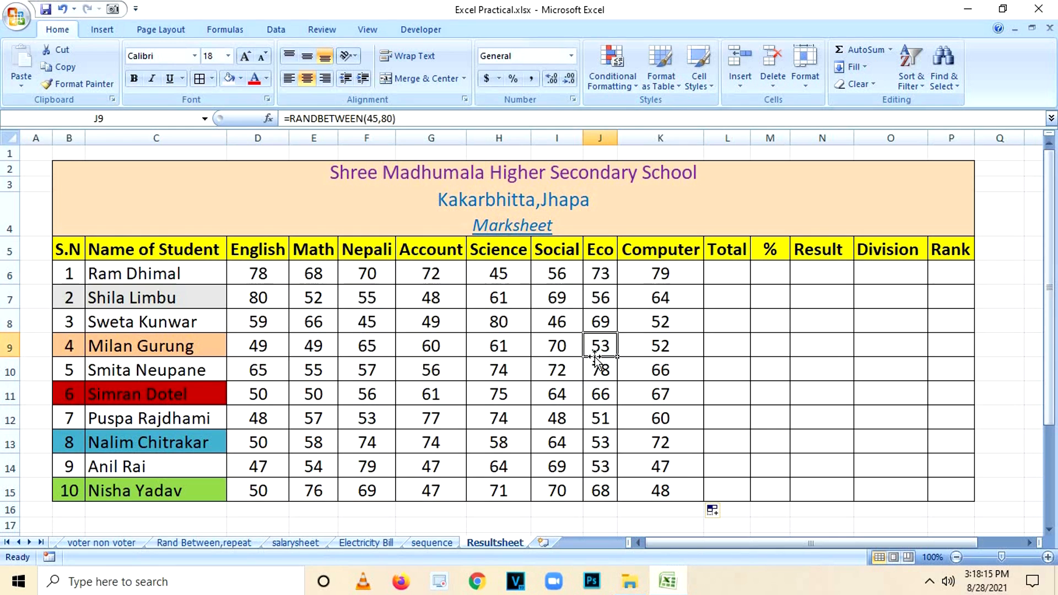
click(254, 271)
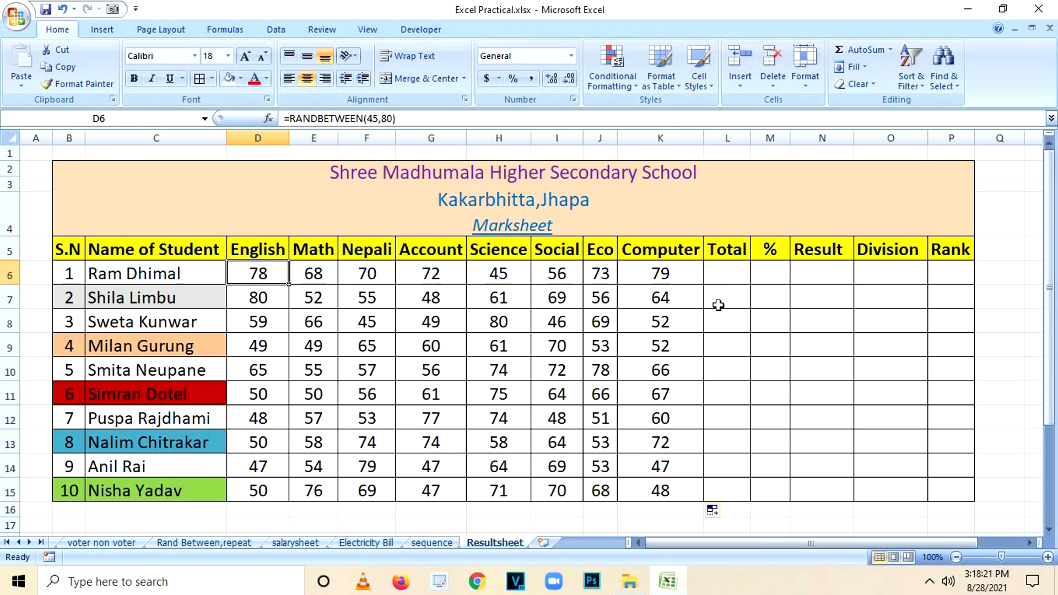
Enter =SUM(D6:K6) as the first student's total in L6.
click(729, 279)
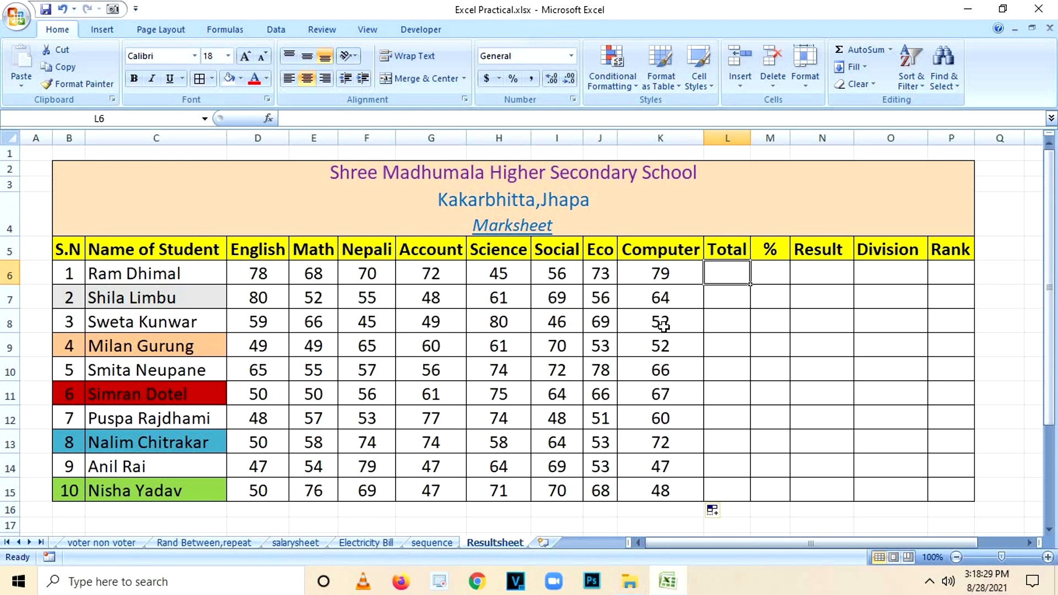
text(=sum()
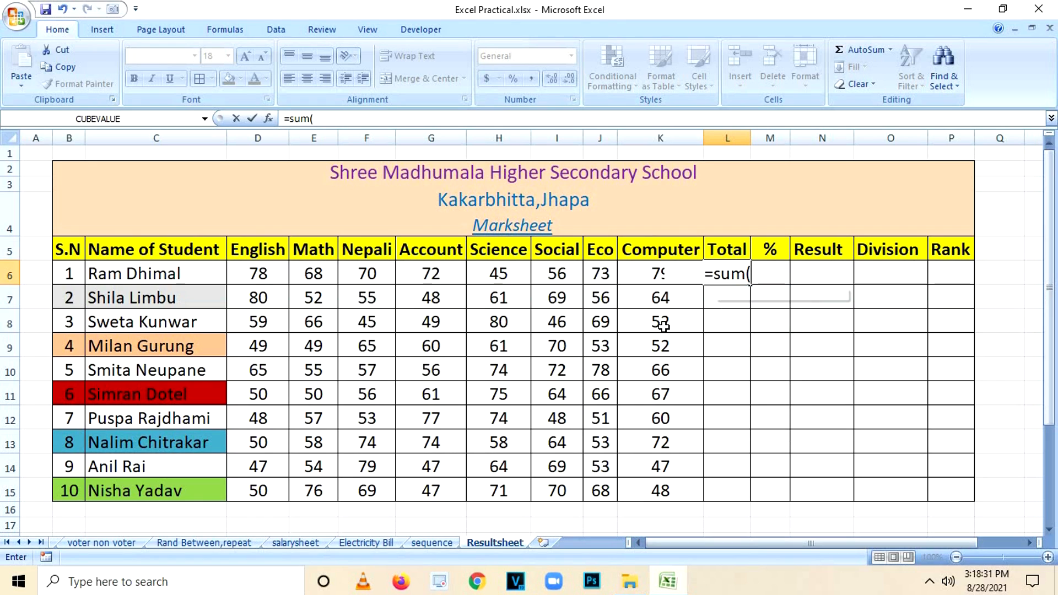
click(263, 273)
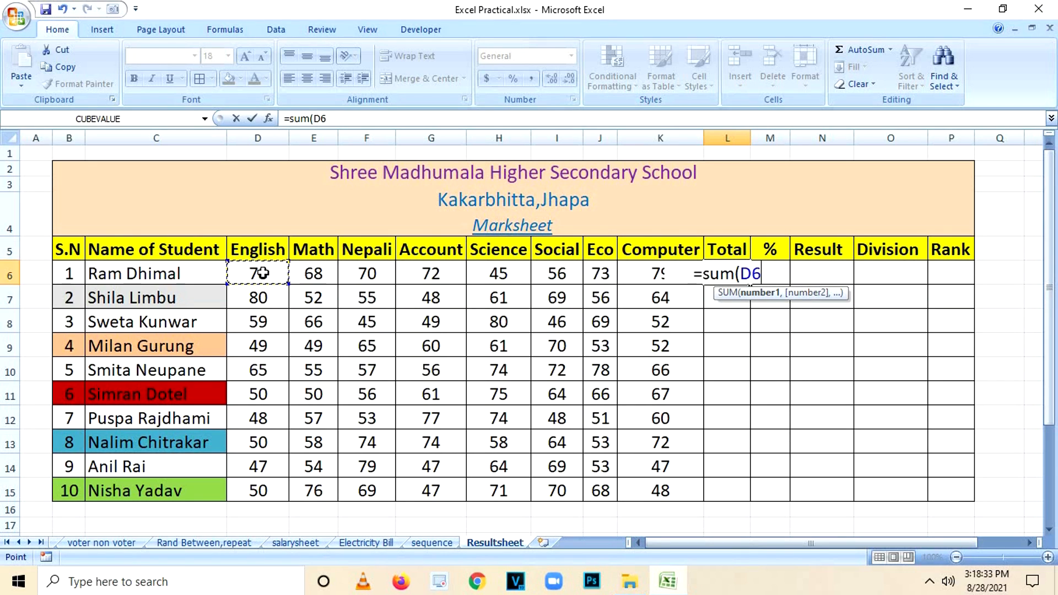
drag(263, 273, 638, 275)
text())
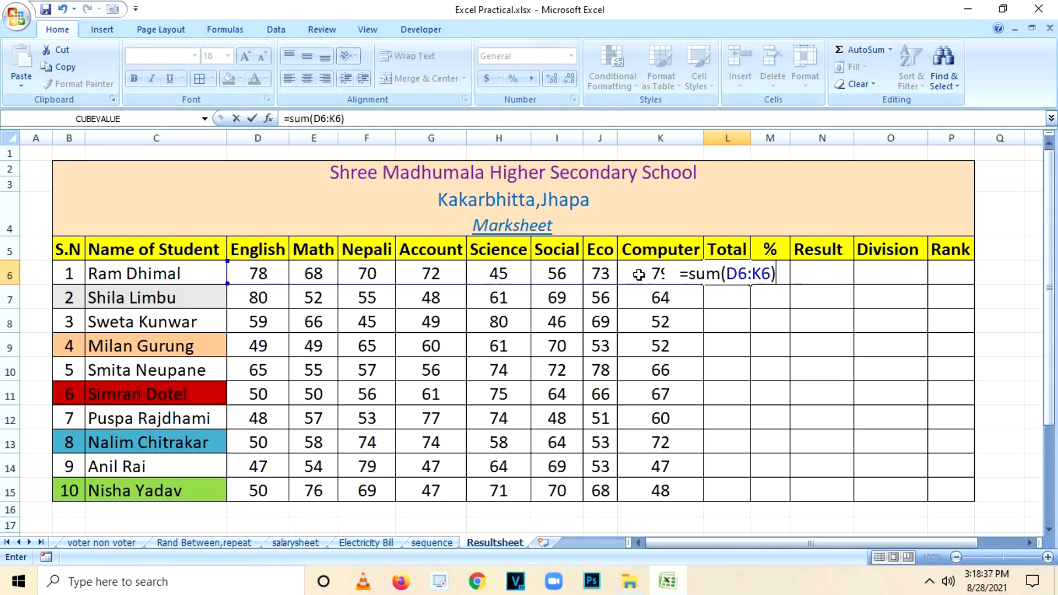
key(Return)
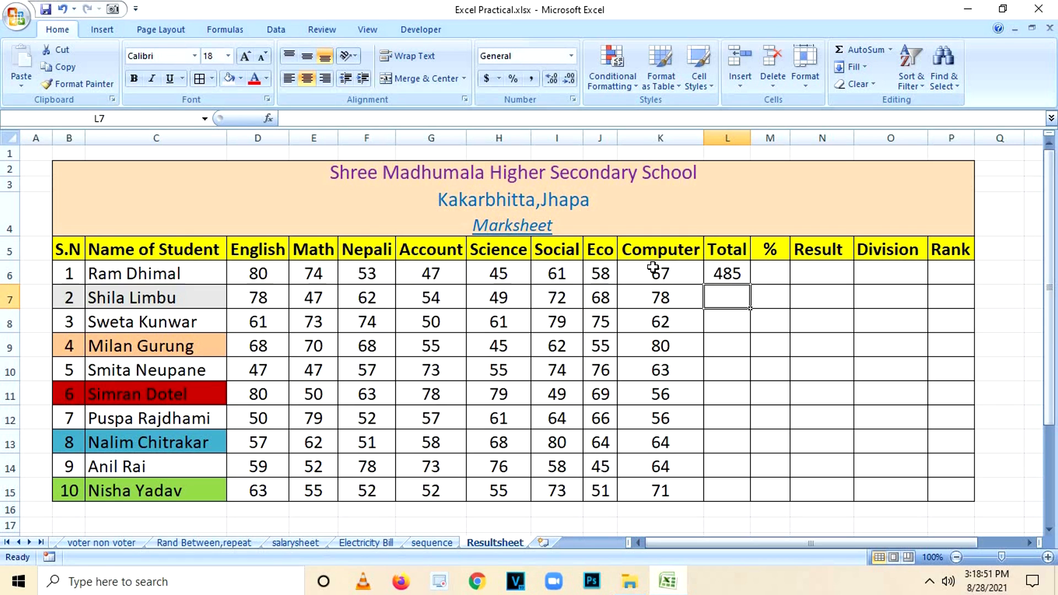
Fill the L6 total formula down to the last student, and clear the totals in L6:L15.
click(726, 274)
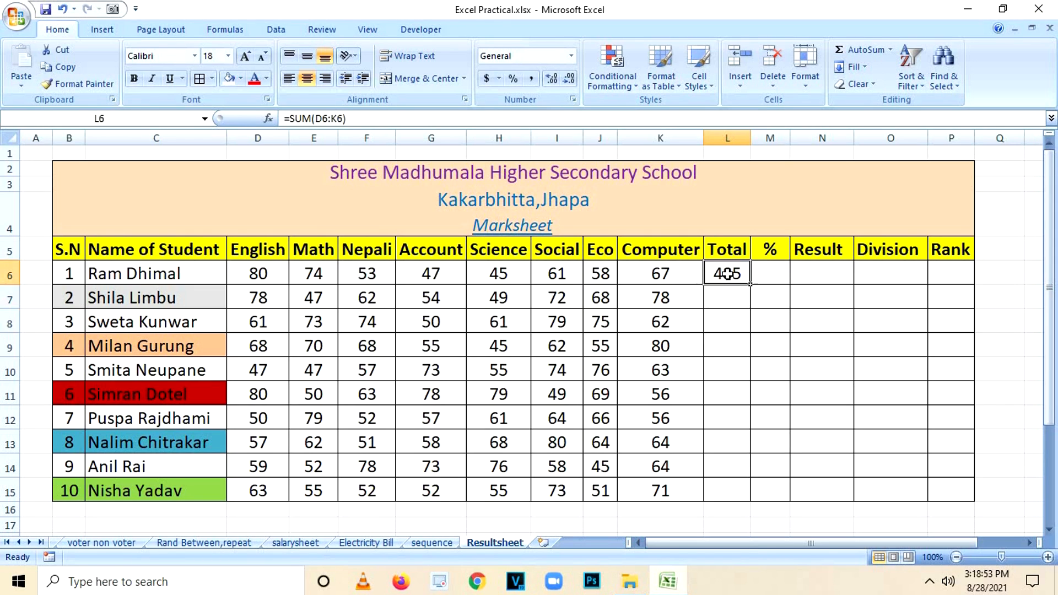
double_click(749, 284)
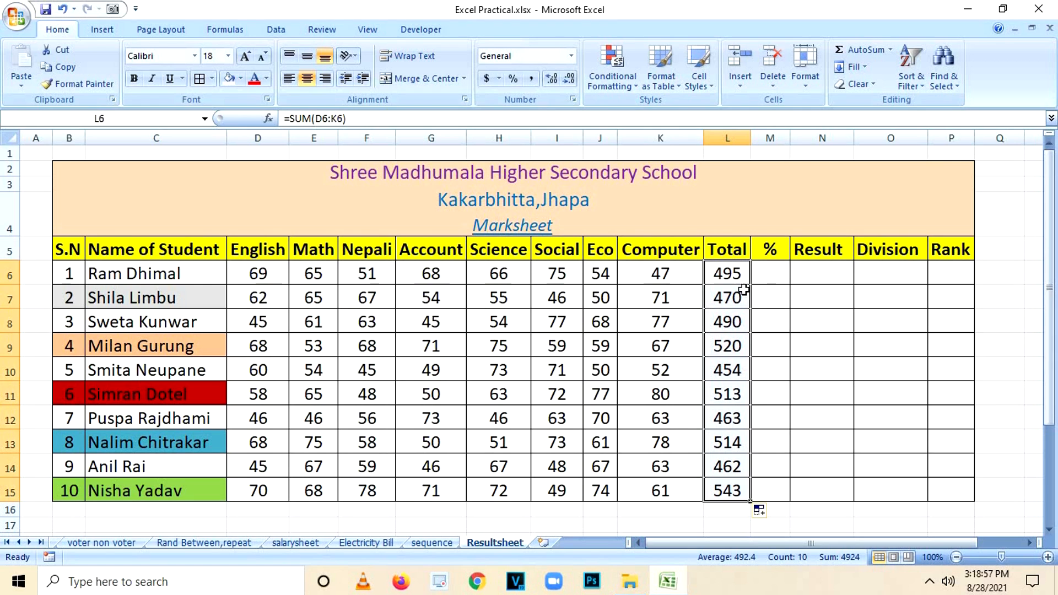
click(737, 273)
double_click(749, 284)
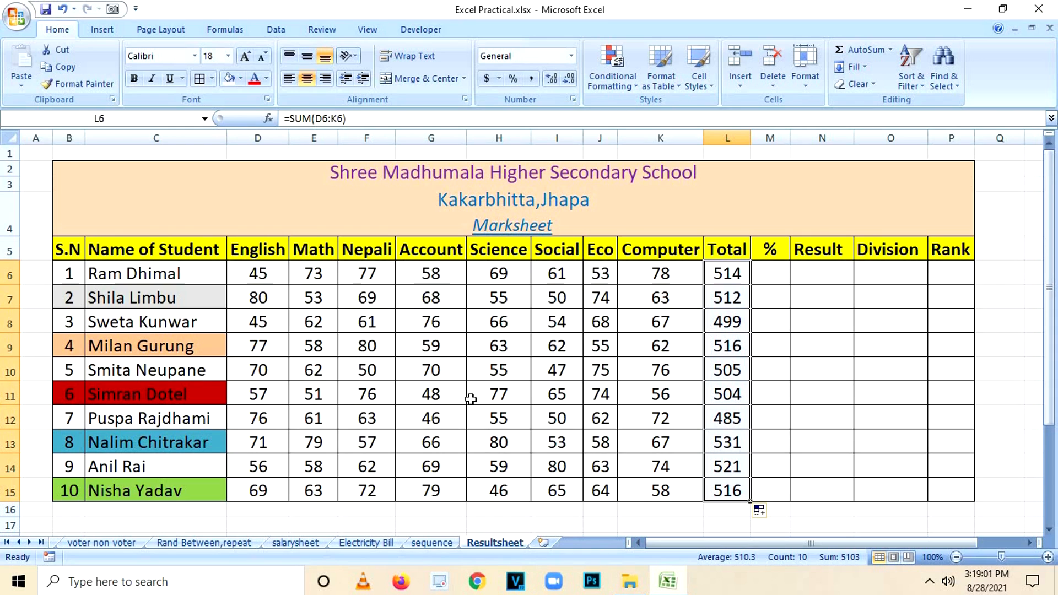
key(Delete)
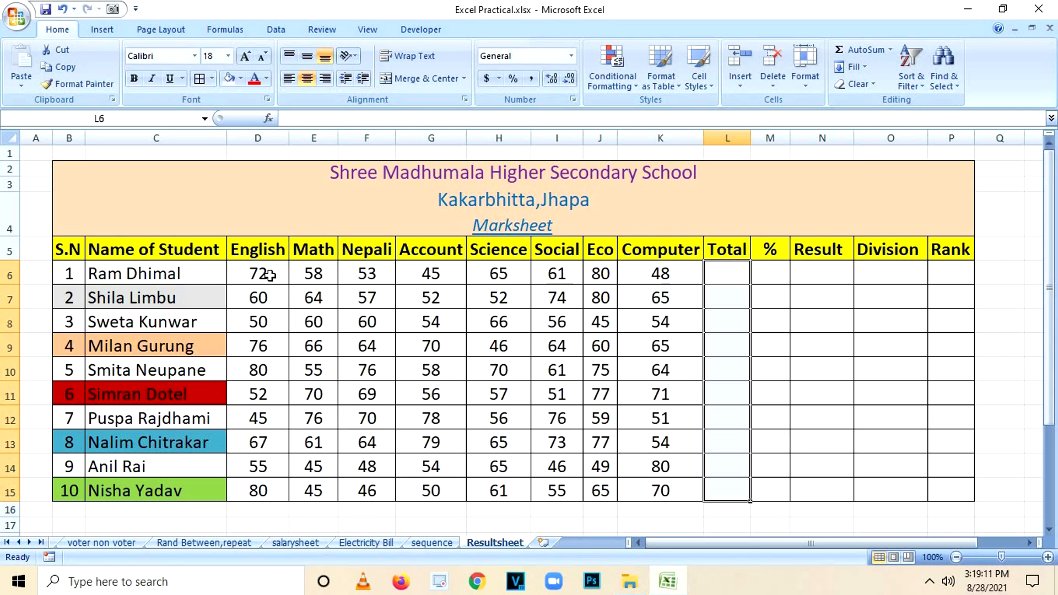
drag(270, 276, 665, 490)
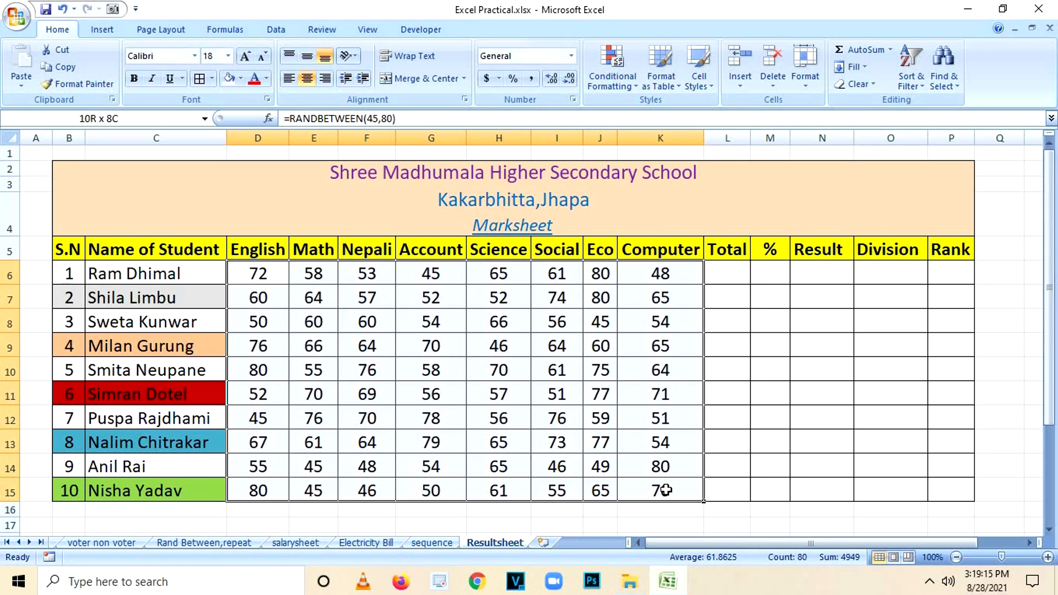
right_click(492, 312)
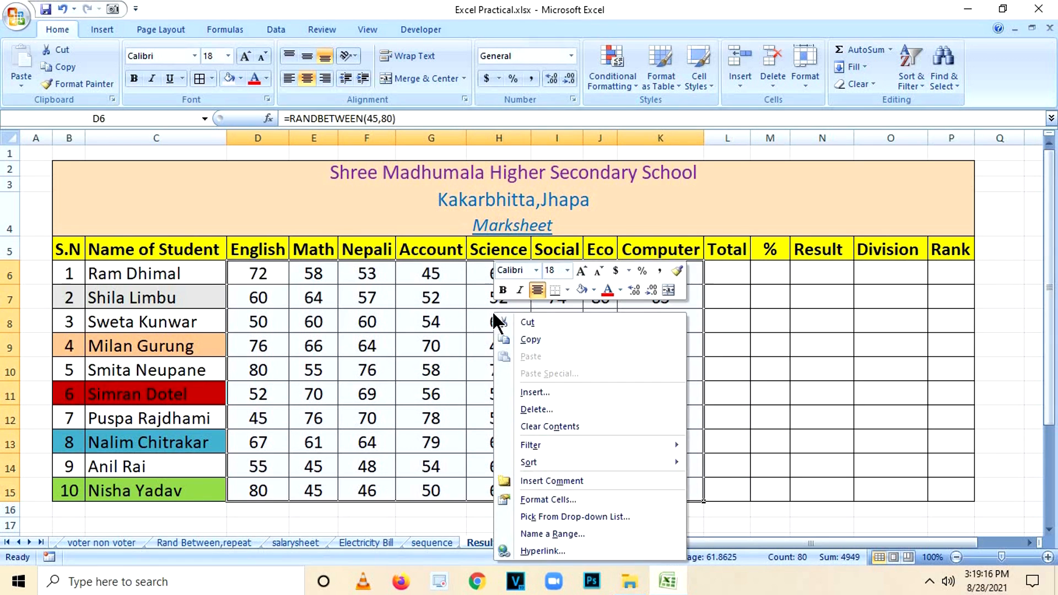
click(542, 318)
drag(1049, 298, 1046, 406)
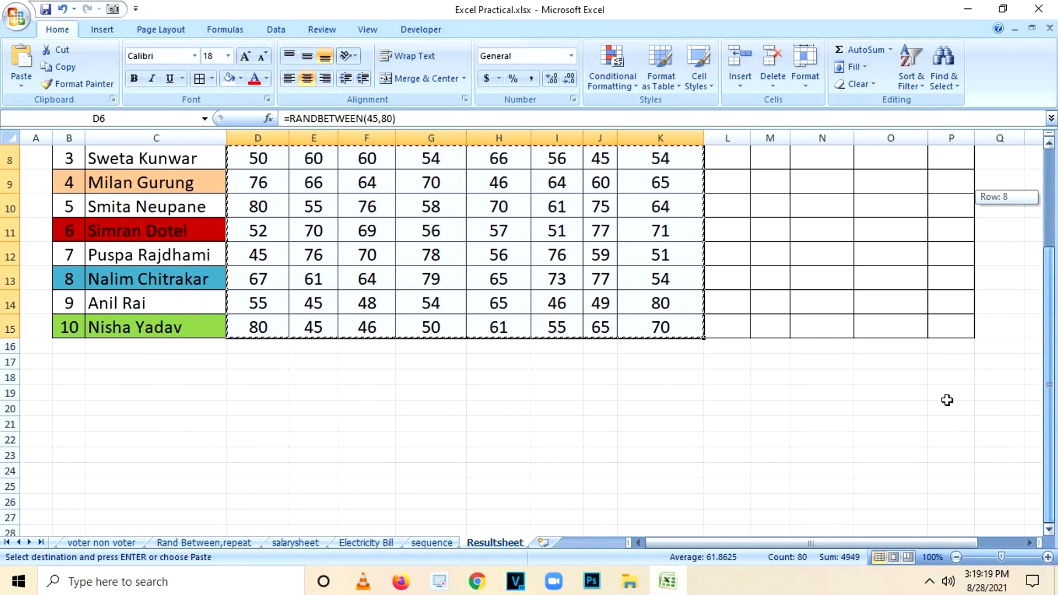
right_click(289, 375)
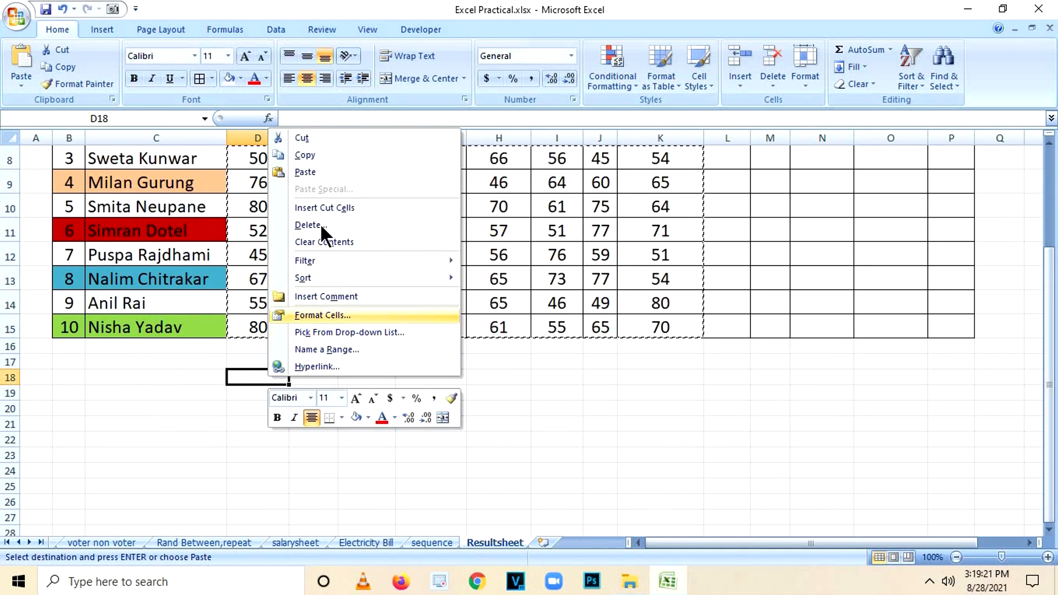
click(316, 176)
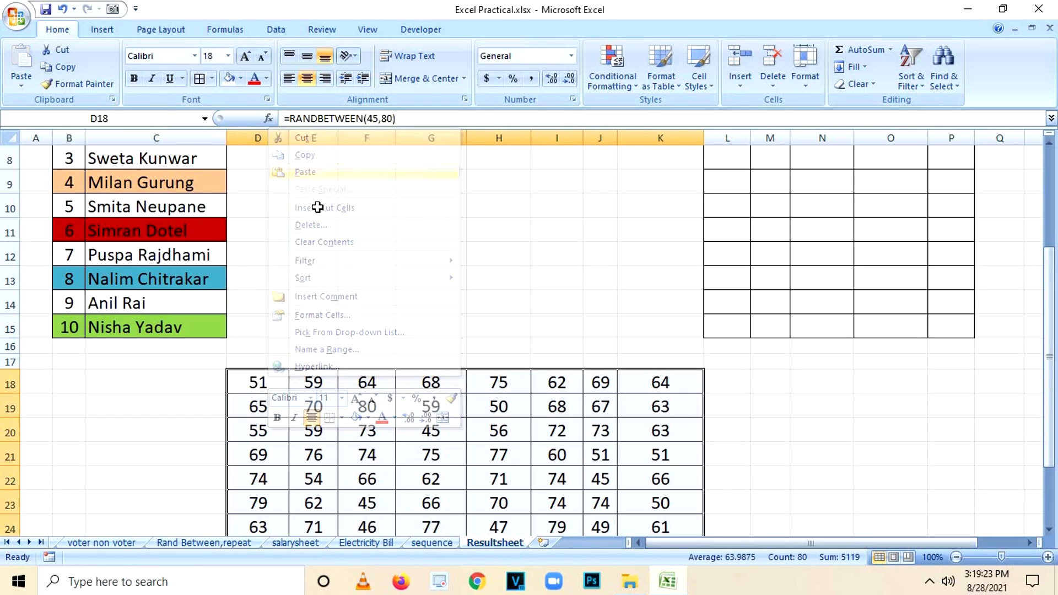
click(314, 428)
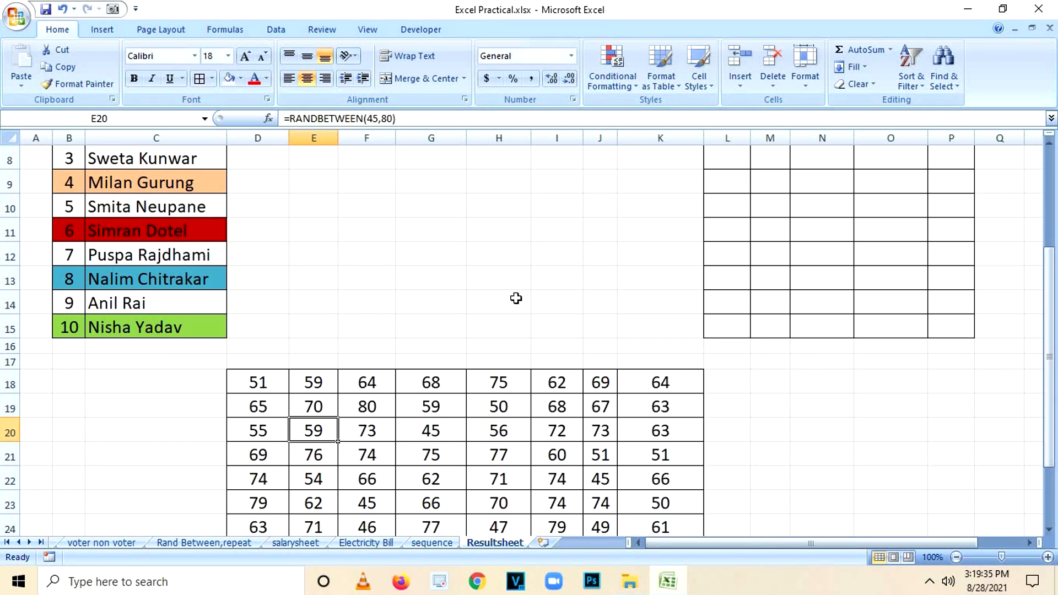
key(ctrl+z)
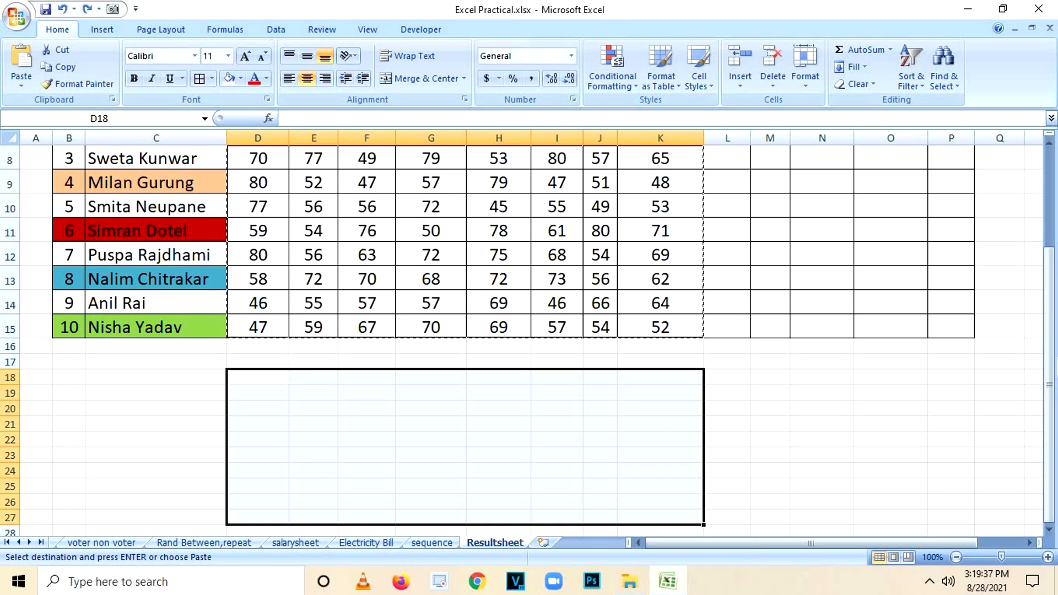
drag(1053, 355, 1049, 319)
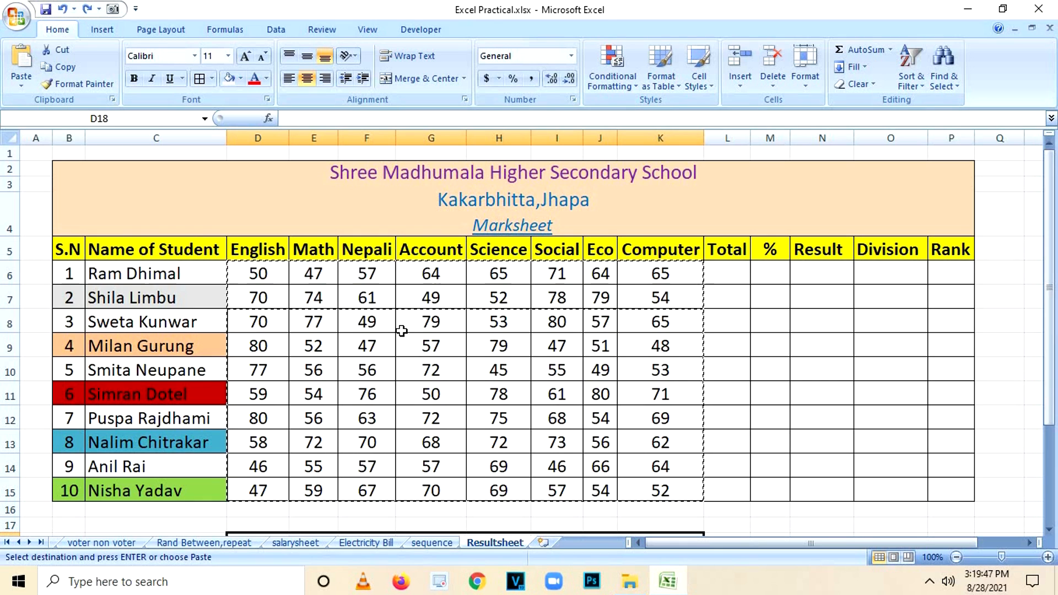
double_click(815, 319)
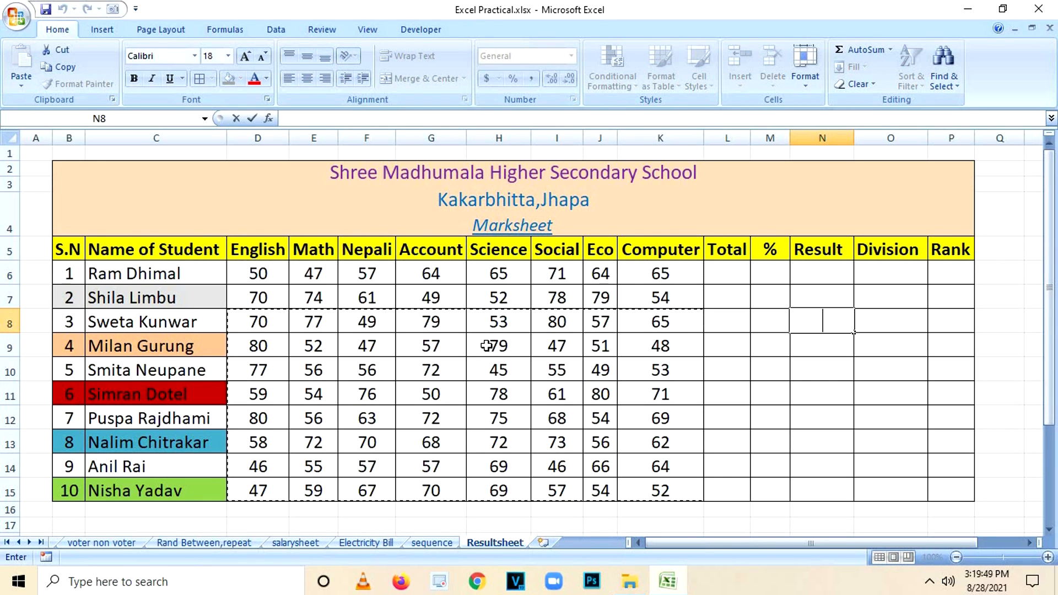
click(259, 276)
drag(352, 366, 432, 396)
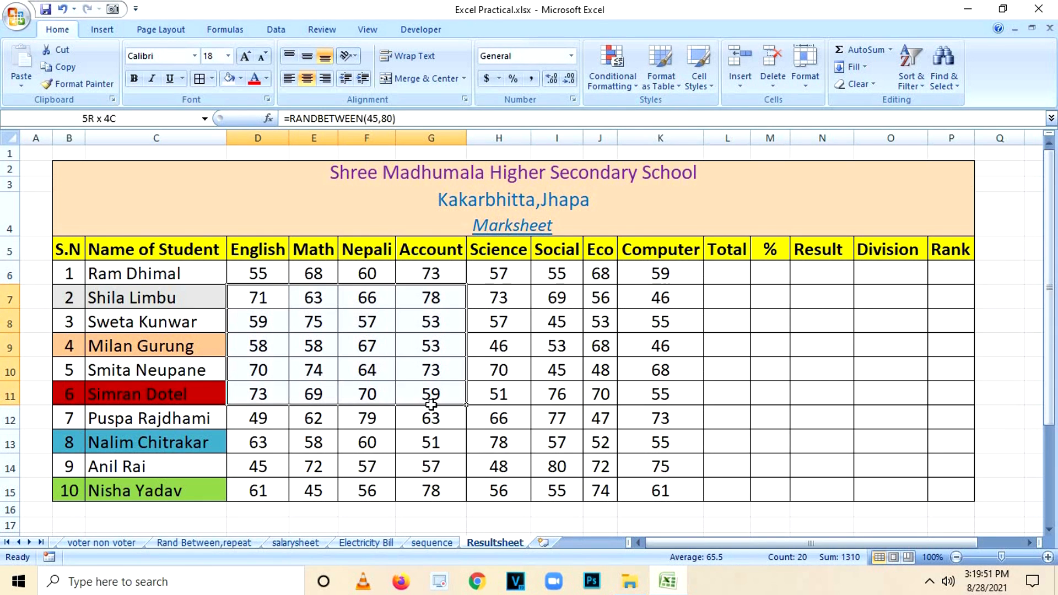
Copy the random marks in D6:K15 and paste them as values only below the table, starting at D18.
drag(266, 274, 638, 491)
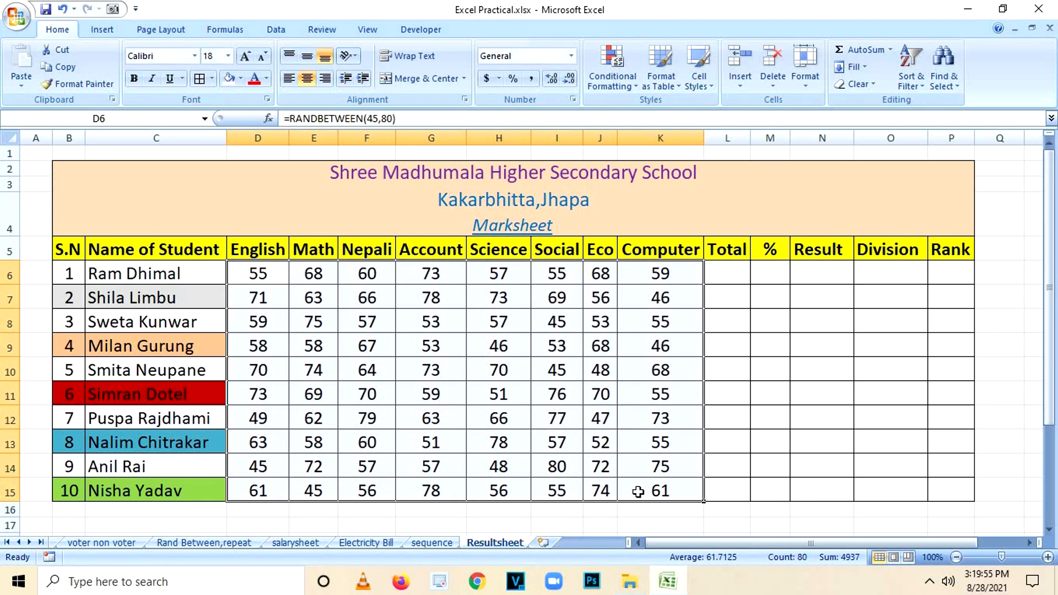
key(ctrl+c)
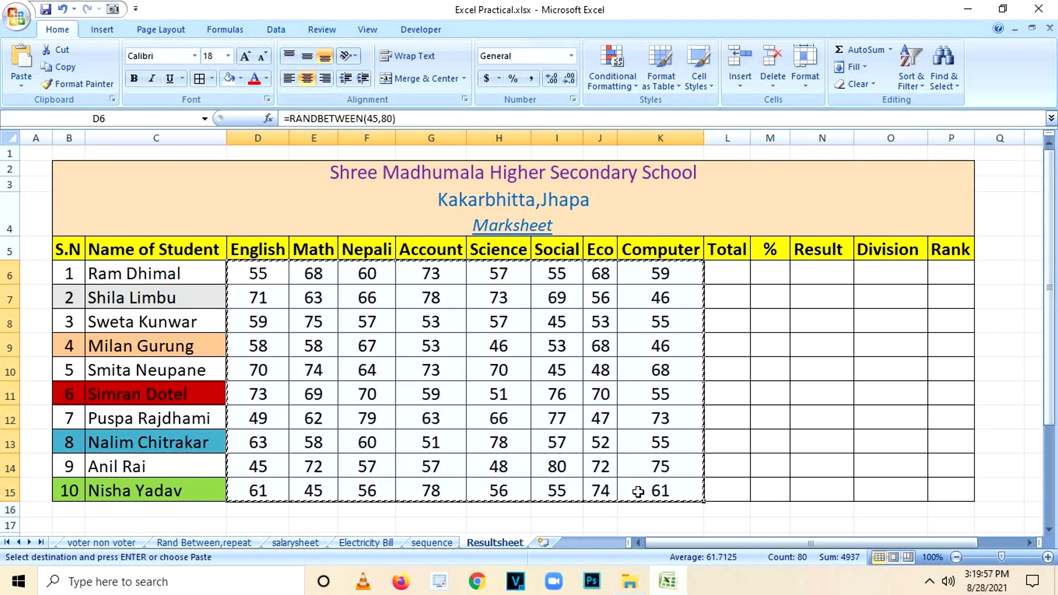
scroll(1044, 330, down, 3)
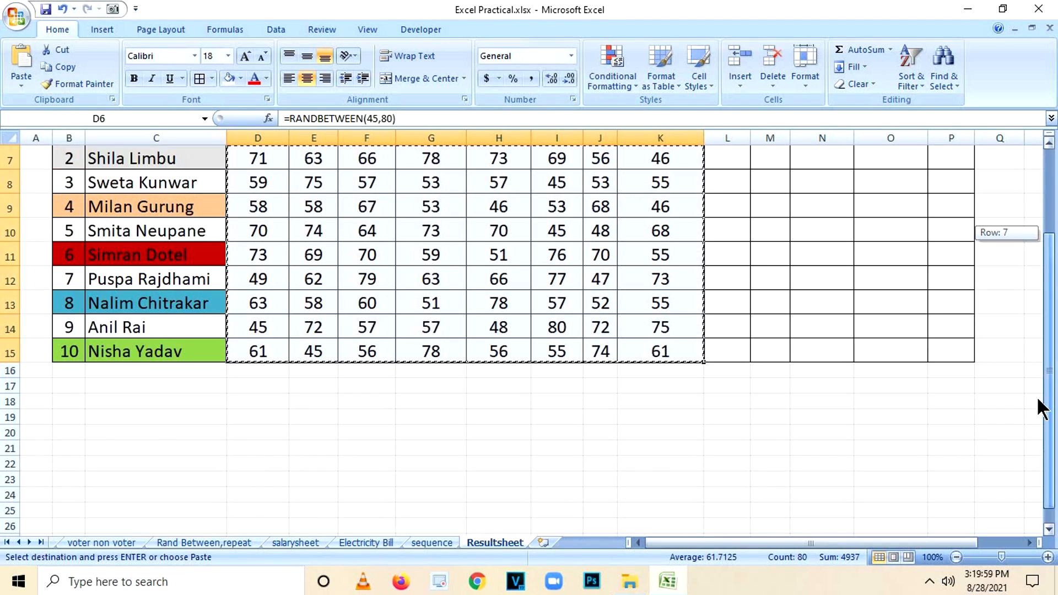
click(1049, 530)
scroll(1049, 532, down, 5)
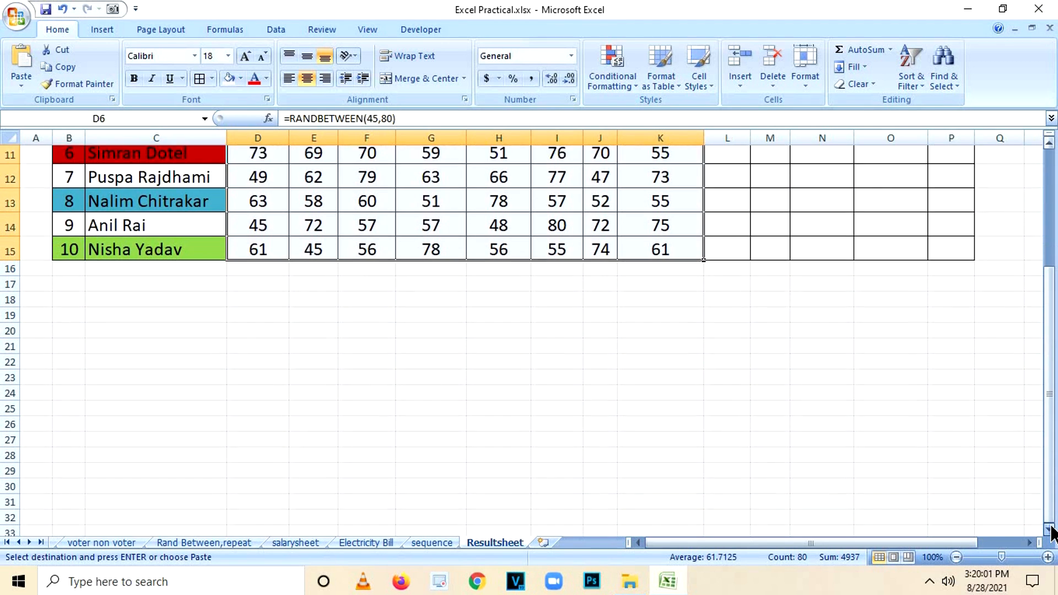
click(253, 233)
right_click(253, 233)
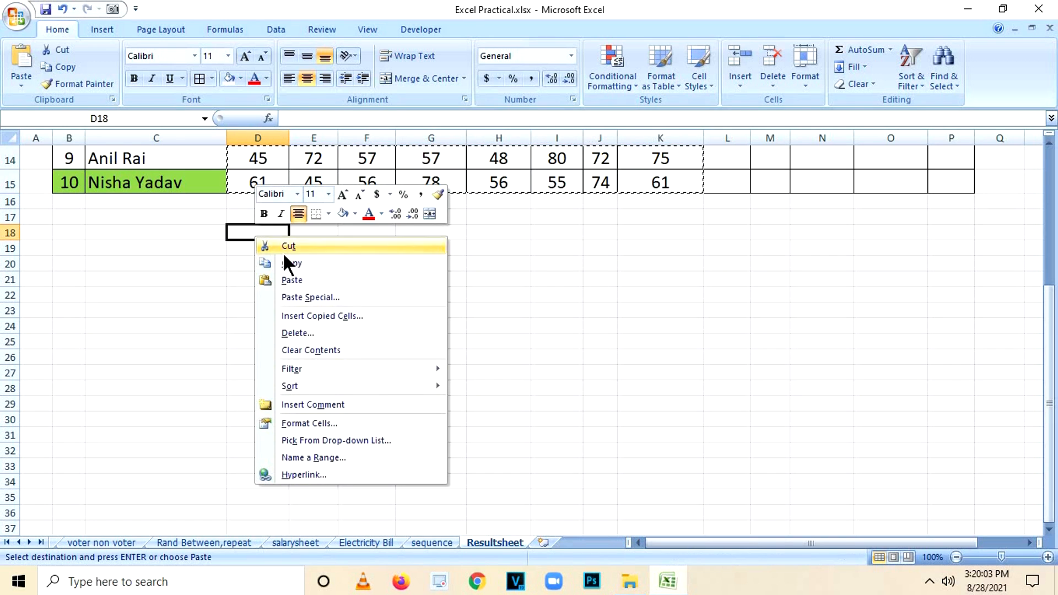
click(300, 296)
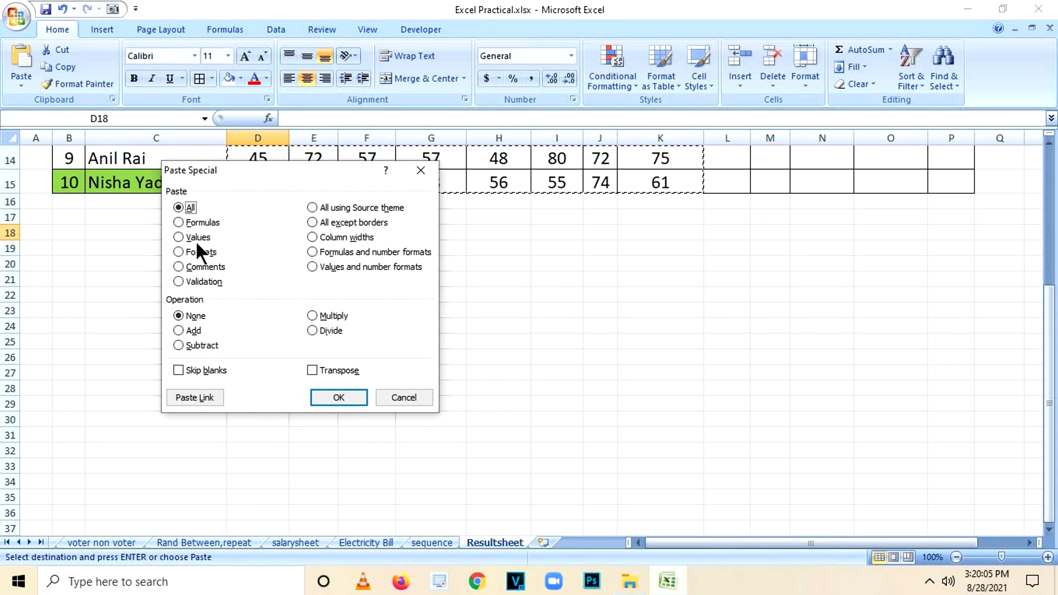
click(180, 238)
click(333, 399)
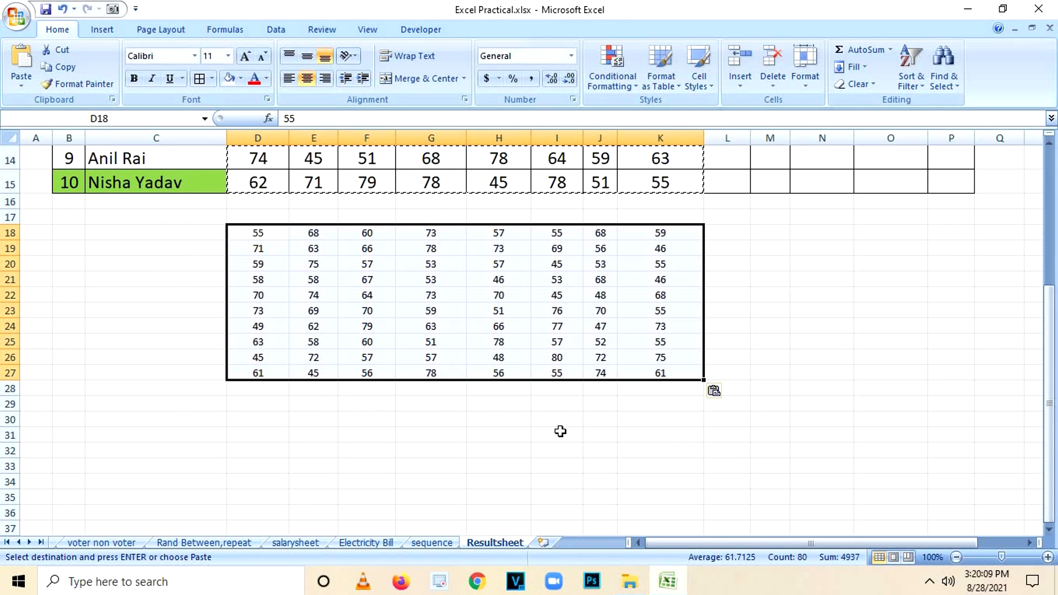
Examine several cells of the pasted block D18:K27 to see whether they hold plain numbers or formulas.
click(558, 309)
click(553, 329)
click(455, 324)
click(444, 278)
click(557, 341)
click(455, 344)
click(456, 281)
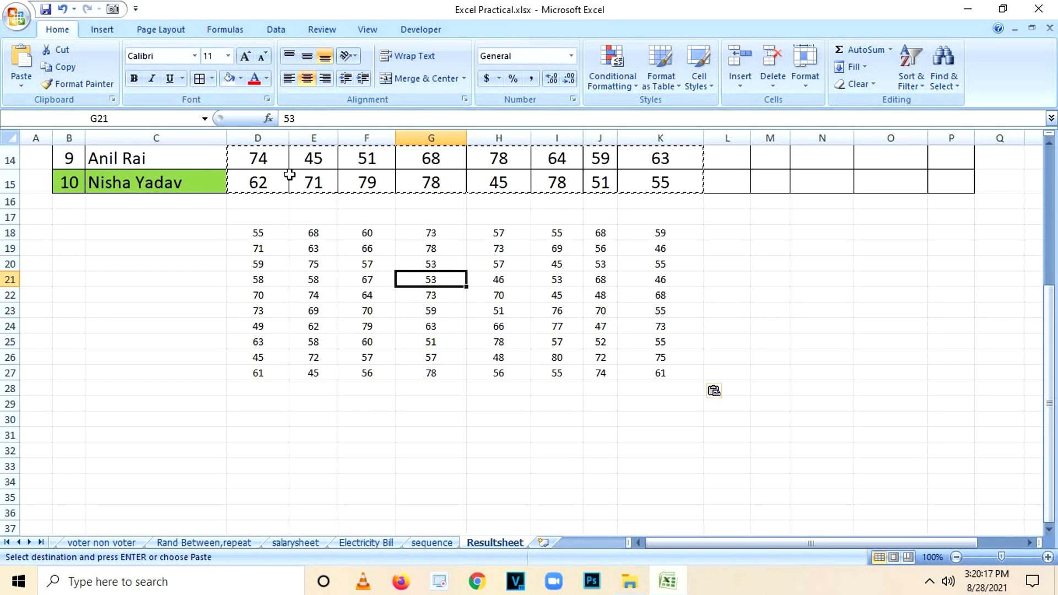
click(392, 305)
click(556, 279)
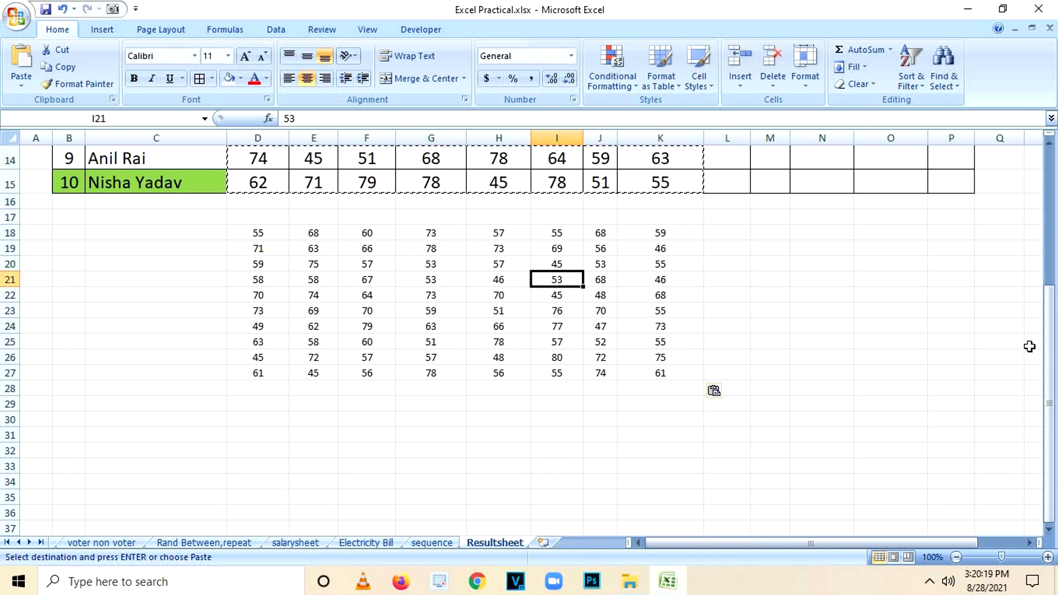
Clear all the RANDBETWEEN marks from the English to Computer columns, D6:K15.
scroll(1052, 391, up, 5)
click(774, 337)
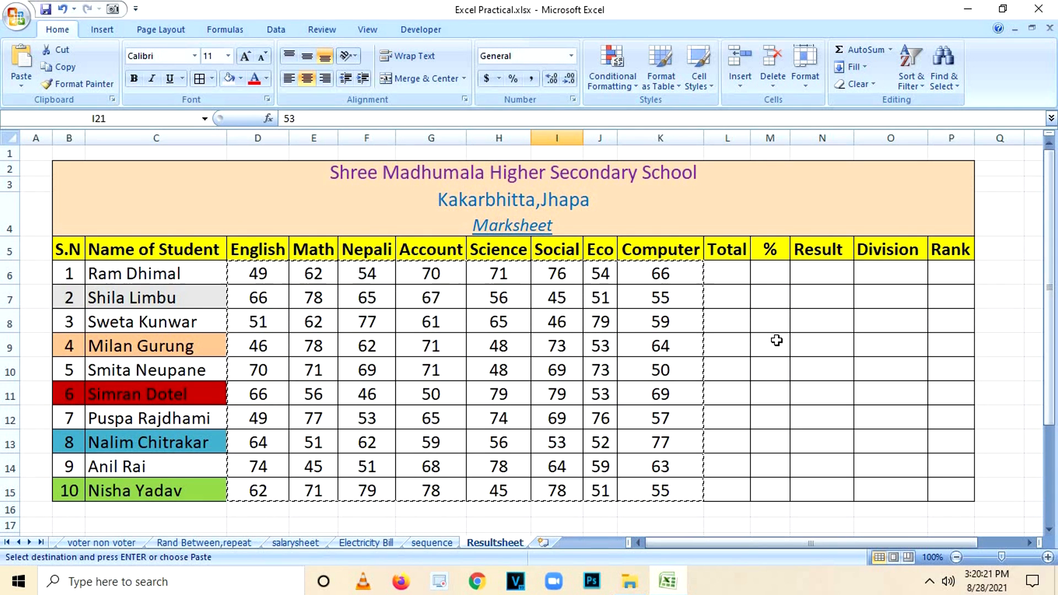
double_click(774, 336)
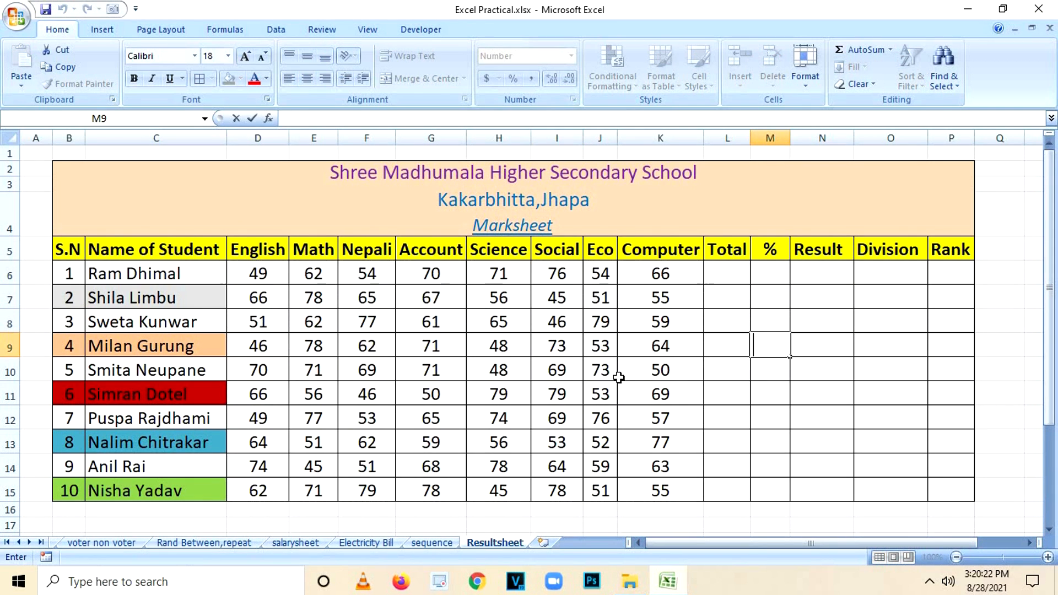
click(419, 349)
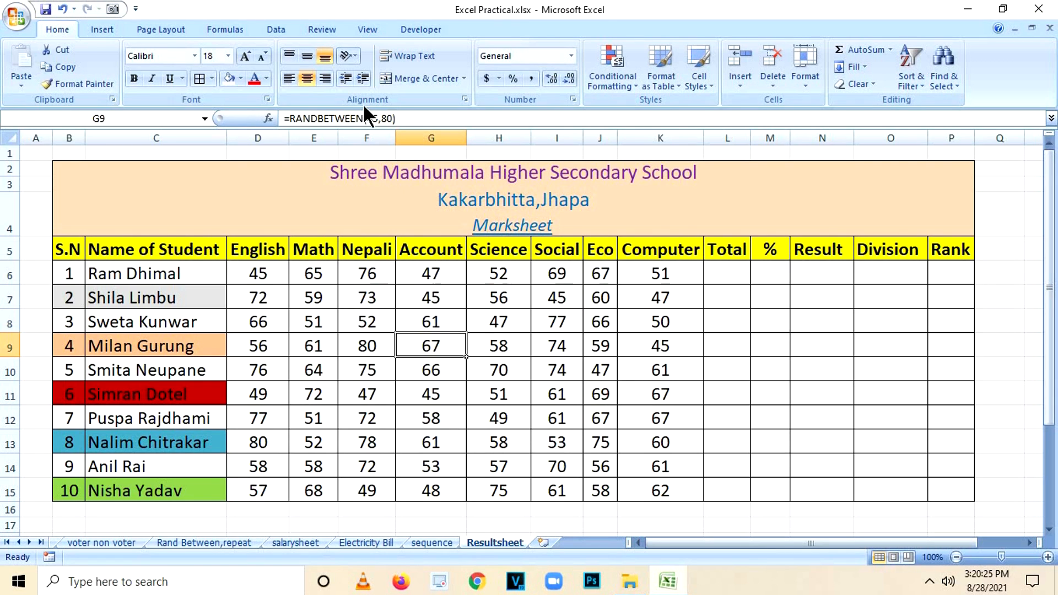
drag(256, 275, 639, 491)
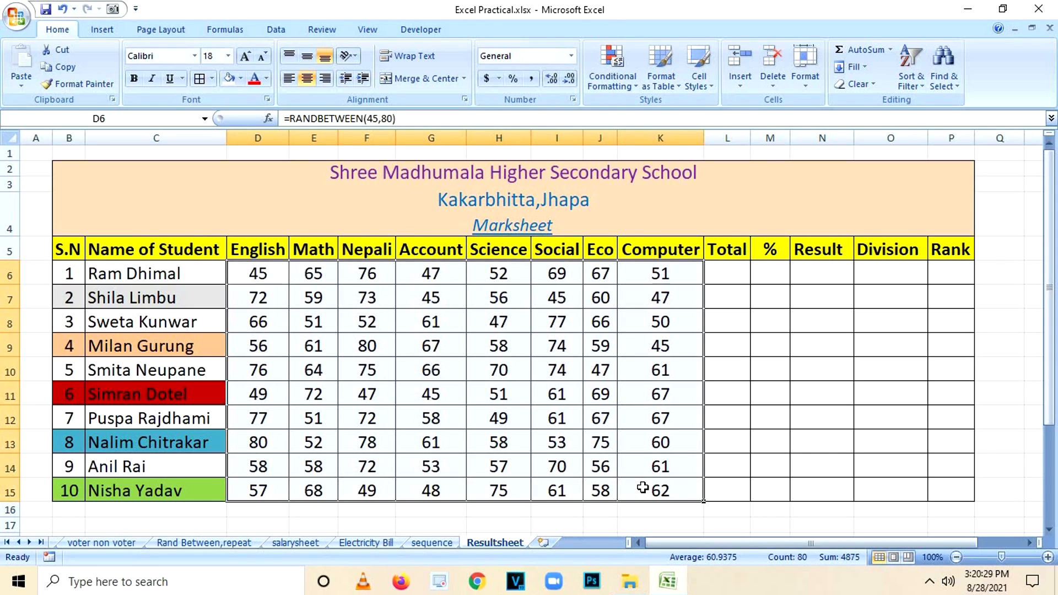
key(Delete)
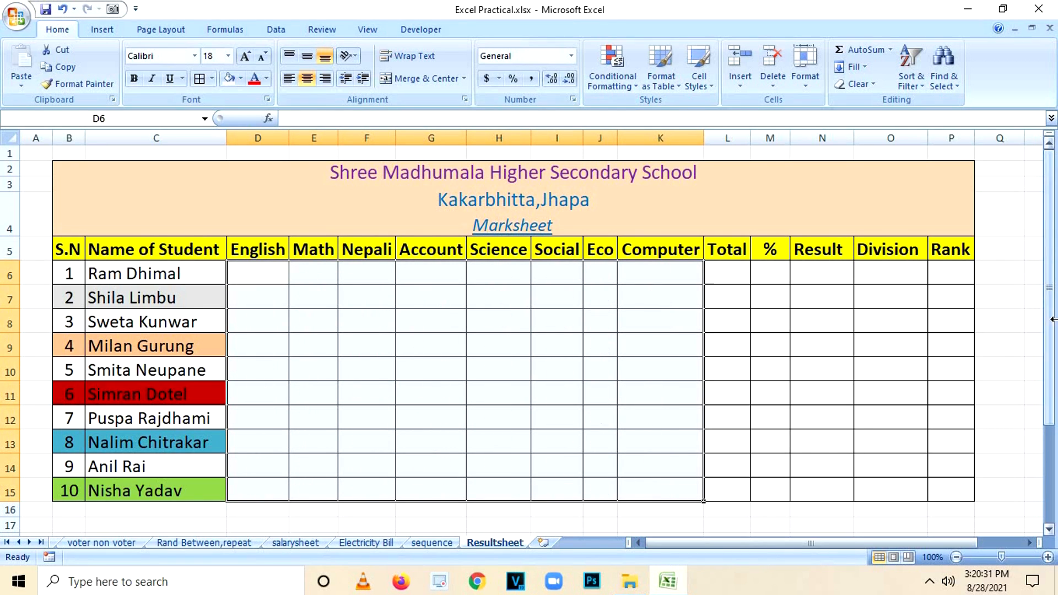
Copy the fixed marks in D18:K27 and paste them into the marksheet starting at D6.
drag(1052, 317, 1049, 473)
drag(263, 384, 657, 520)
key(ctrl+c)
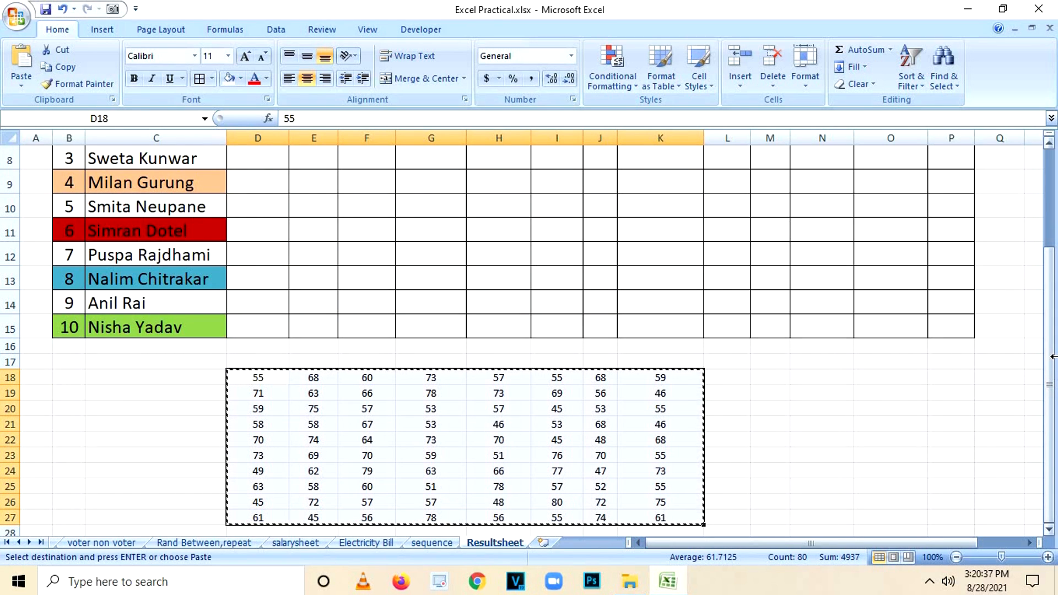
drag(1048, 344, 1052, 236)
click(264, 270)
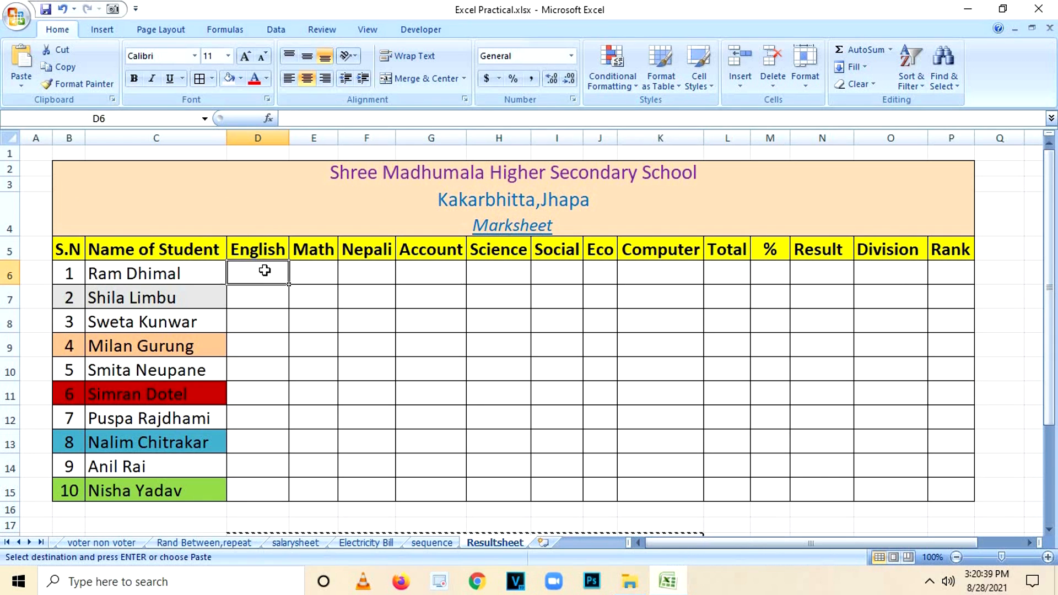
key(Return)
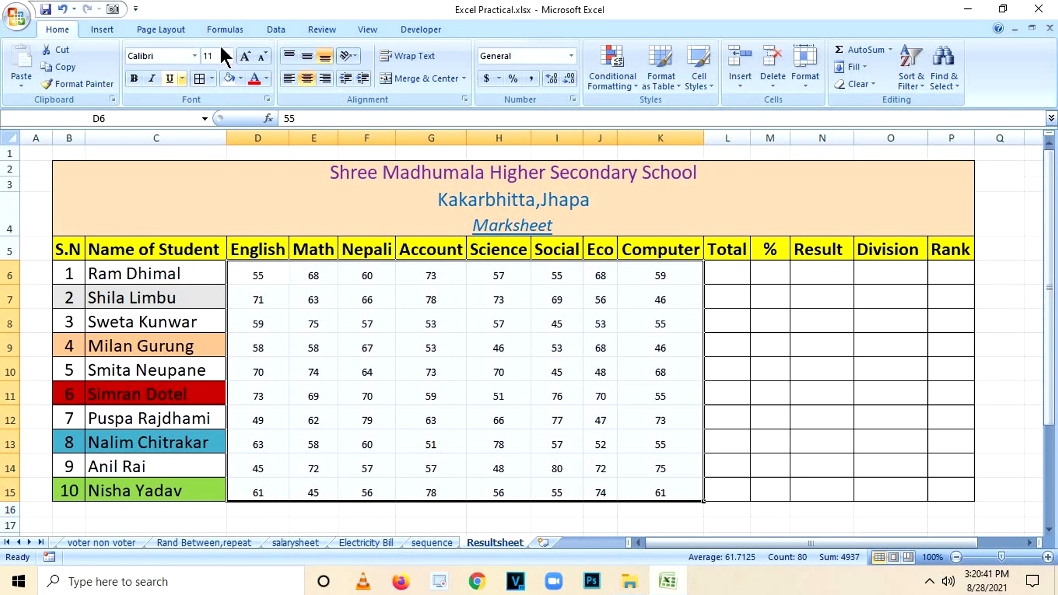
Enlarge the font of the pasted marks in D6:K15 to size 18.
click(246, 54)
click(246, 54)
click(245, 54)
click(246, 54)
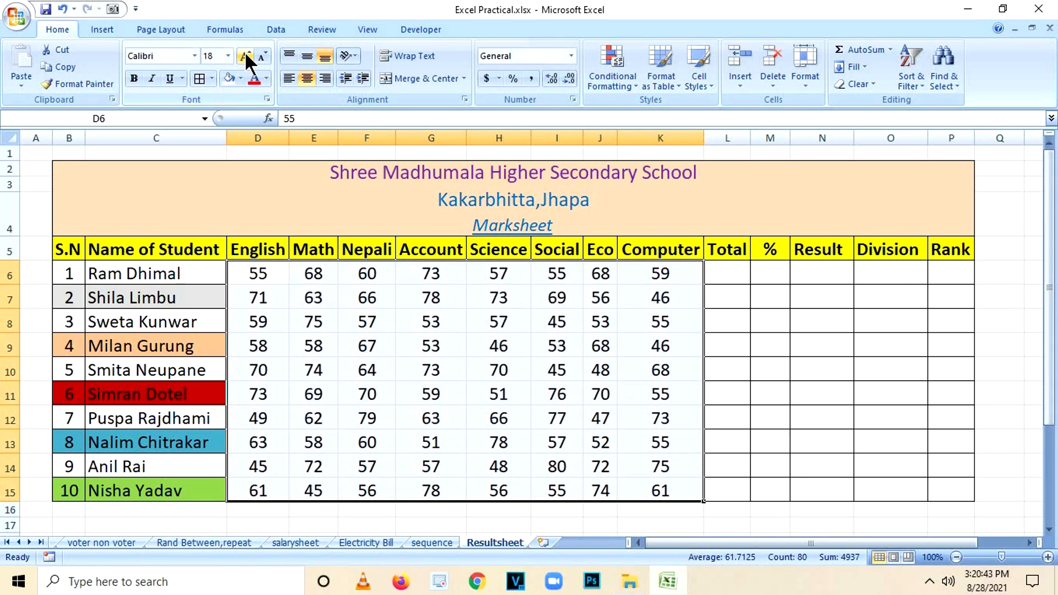
click(246, 54)
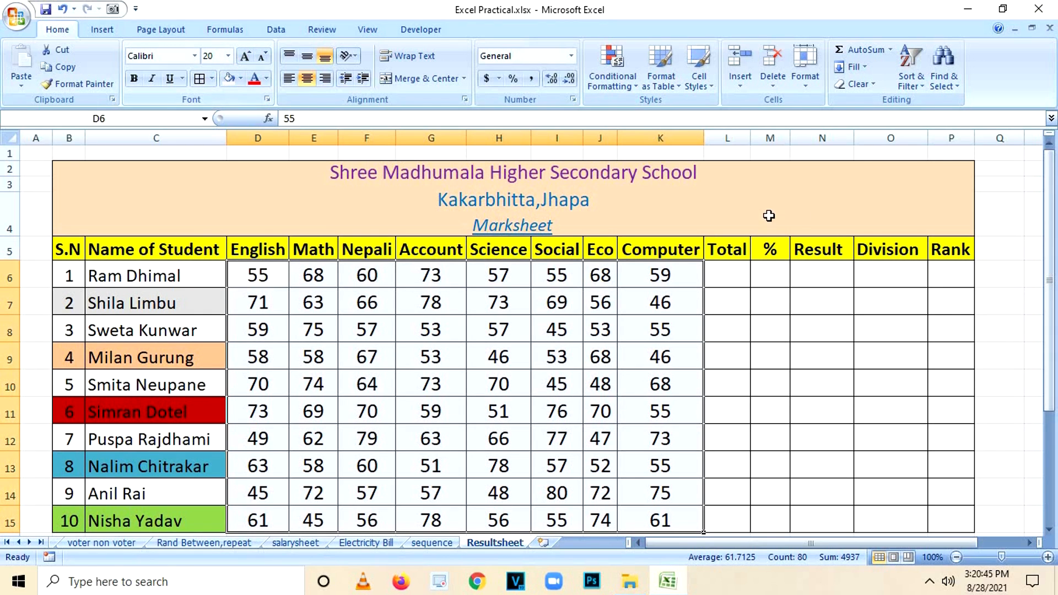
click(261, 58)
click(798, 352)
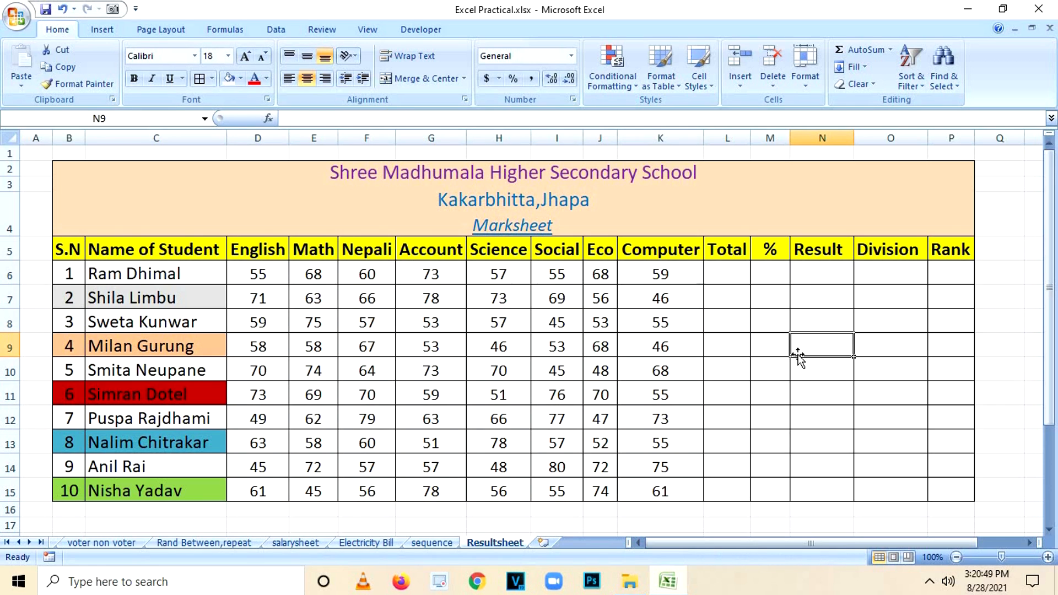
Enter =SUM(D6:K6) in L6 for the first student's total and fill it down to L15.
click(732, 269)
text(=sum()
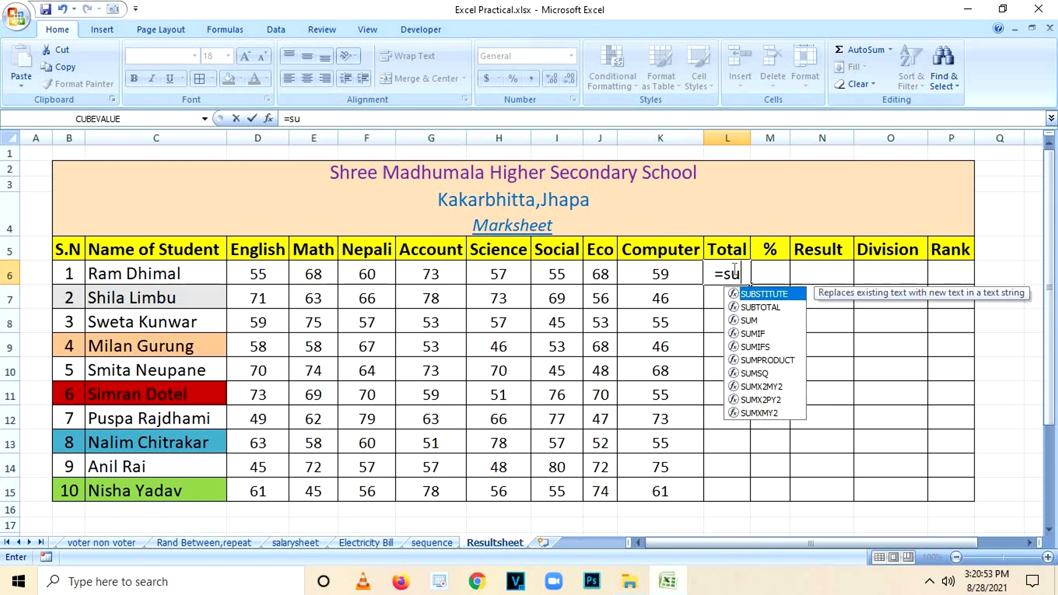
click(249, 273)
key(F8)
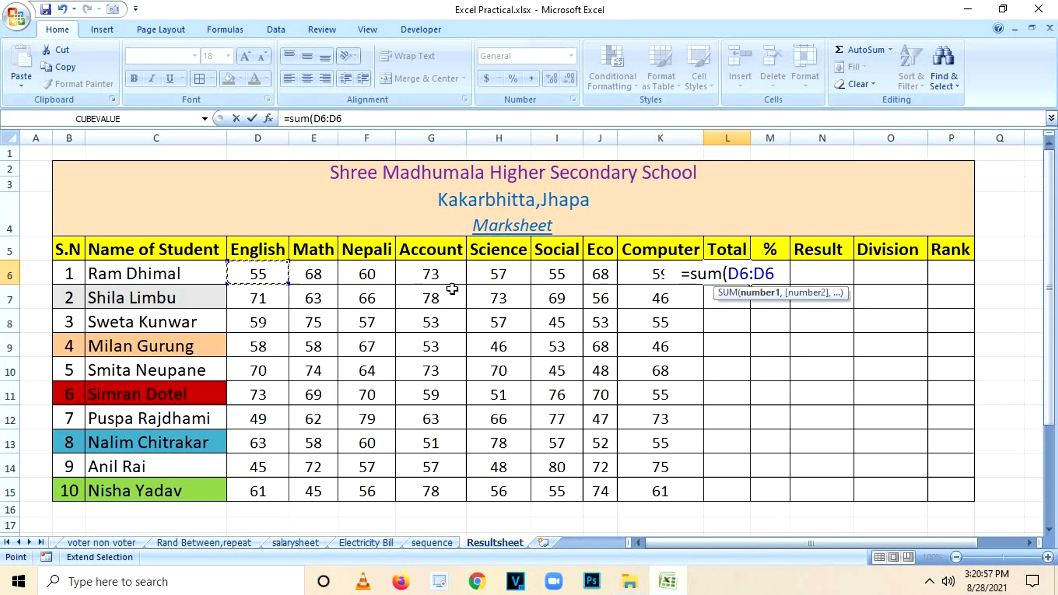
click(643, 276)
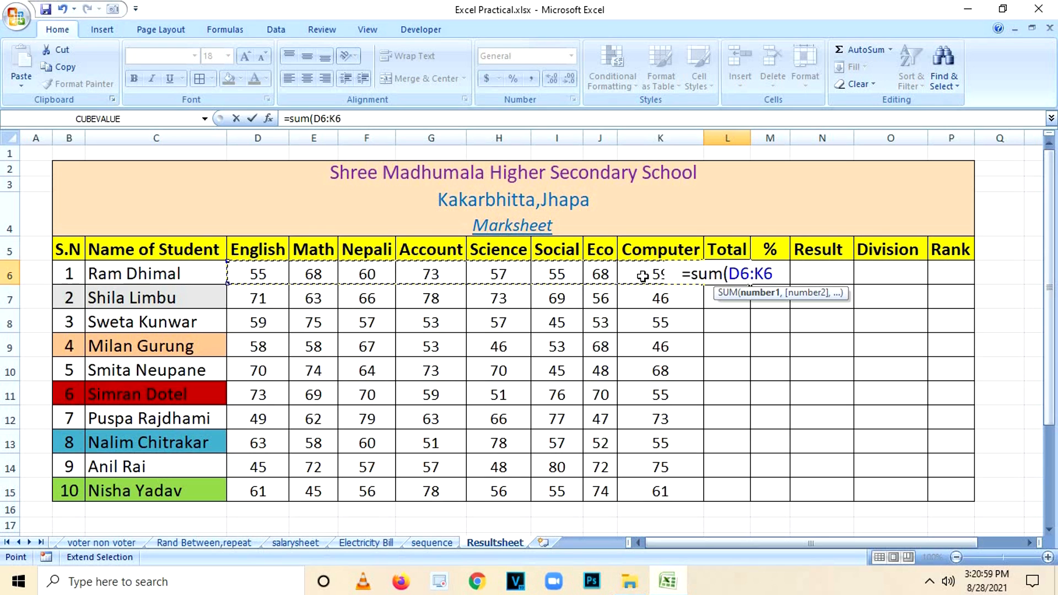
text())
key(Return)
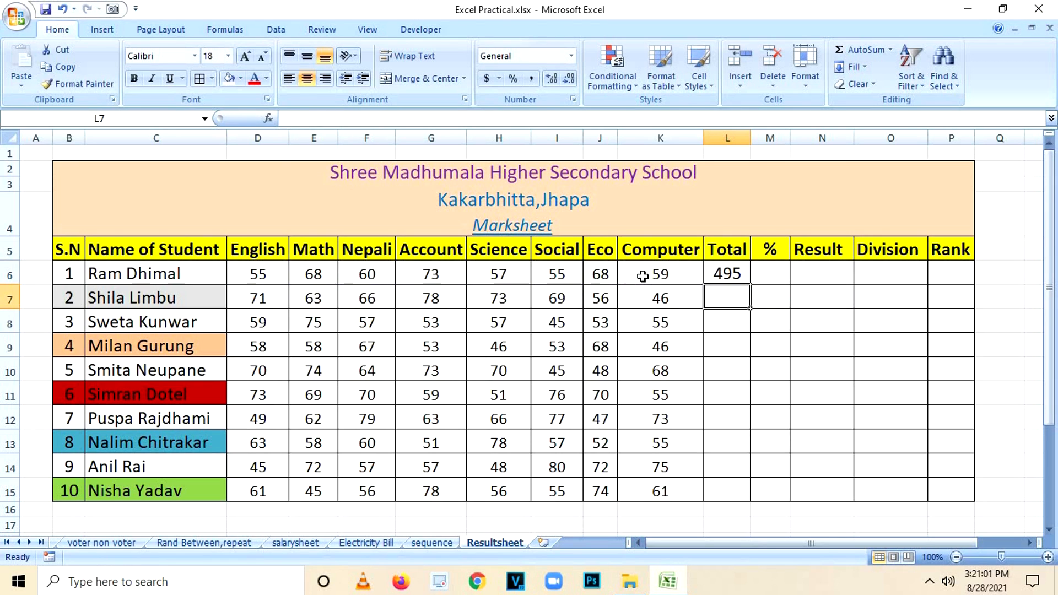
click(732, 274)
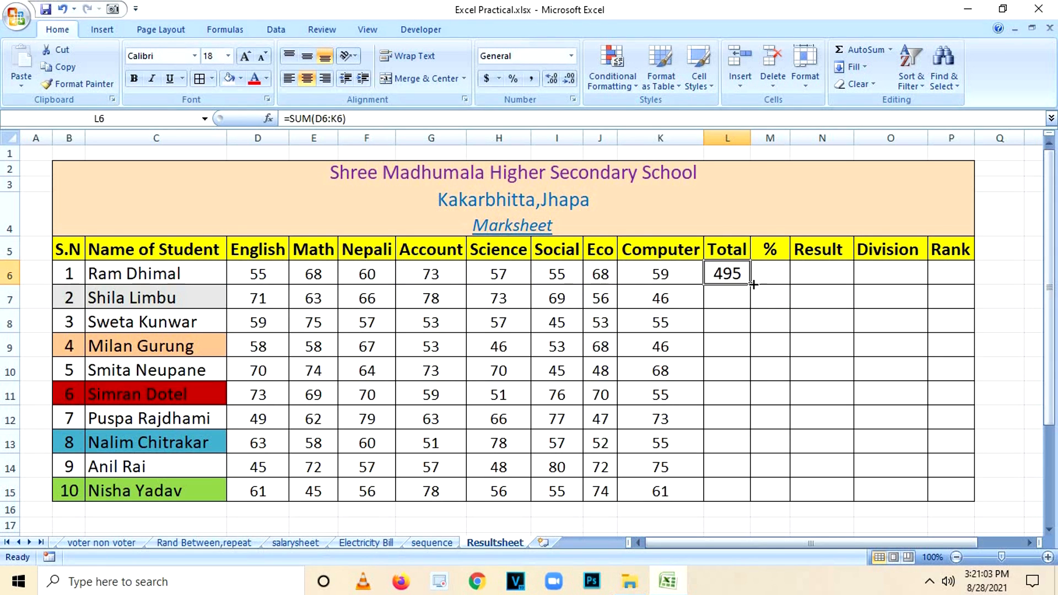
double_click(753, 284)
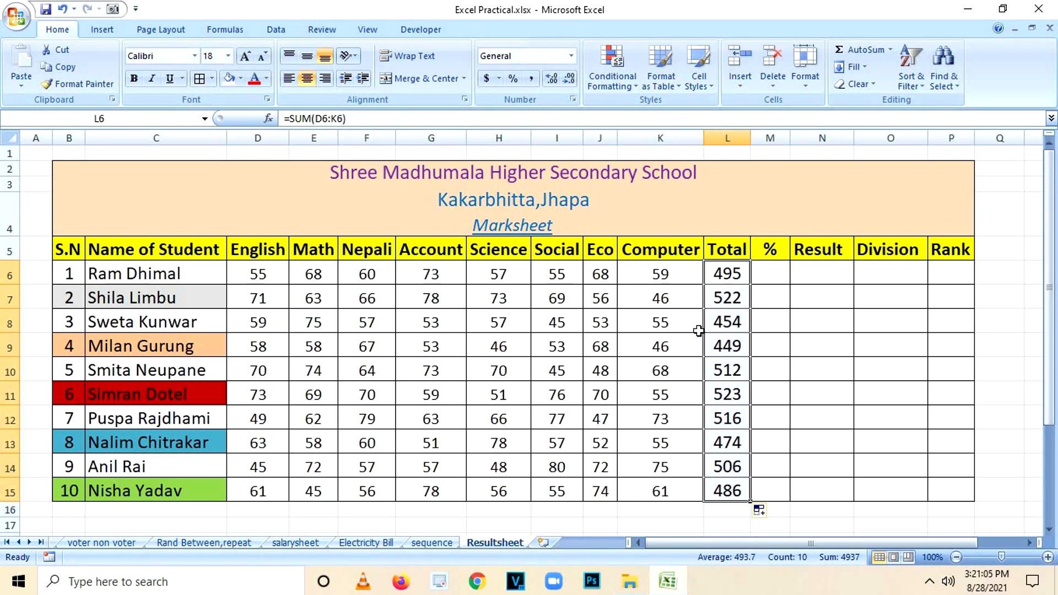
Calculate the first student's percentage in M6 with =L6/8 and fill it down to M15.
click(766, 279)
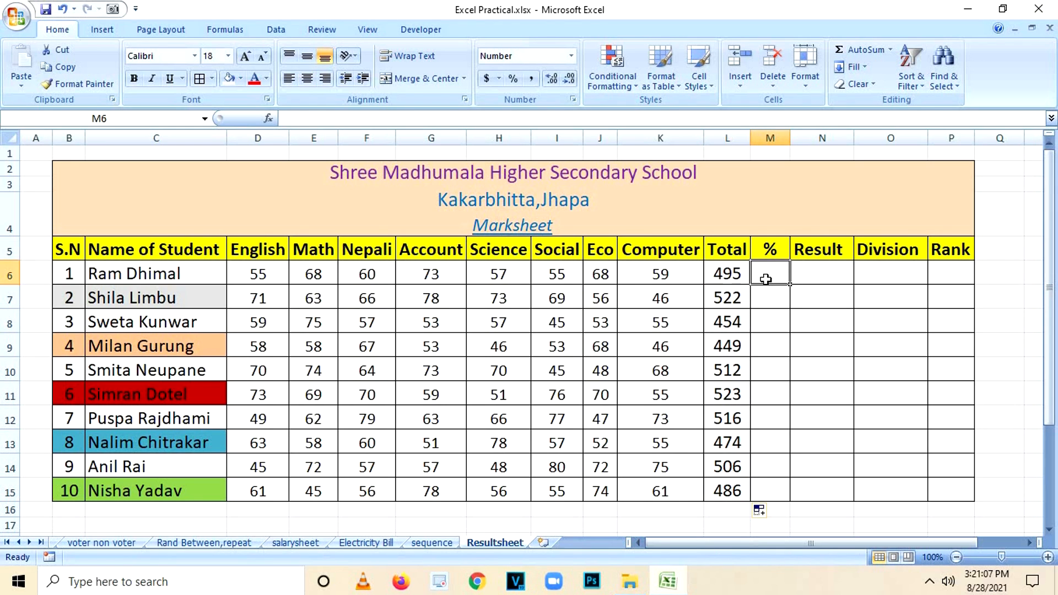
text(=)
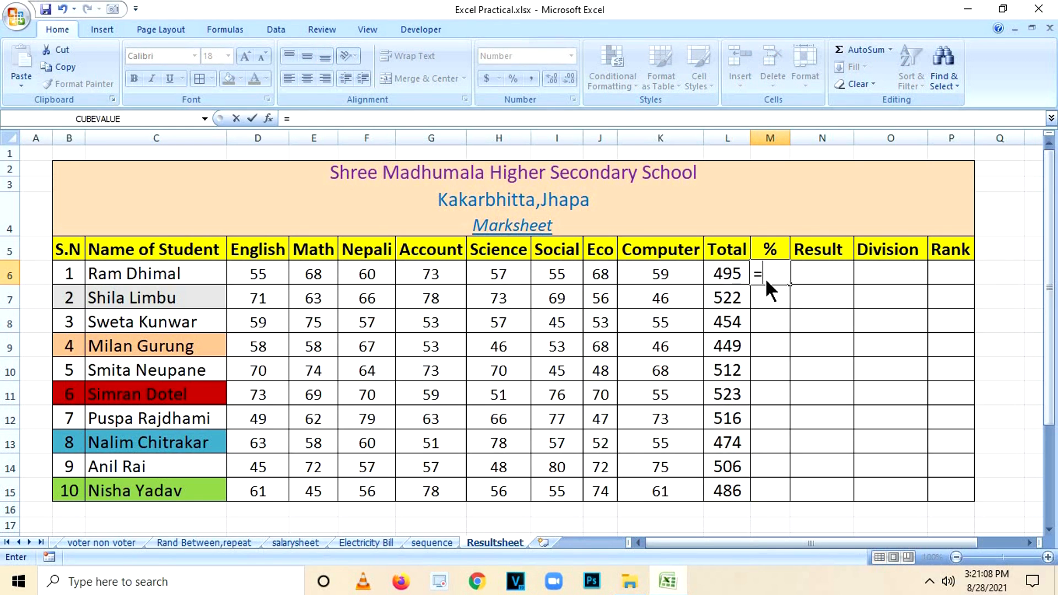
click(732, 272)
text(/)
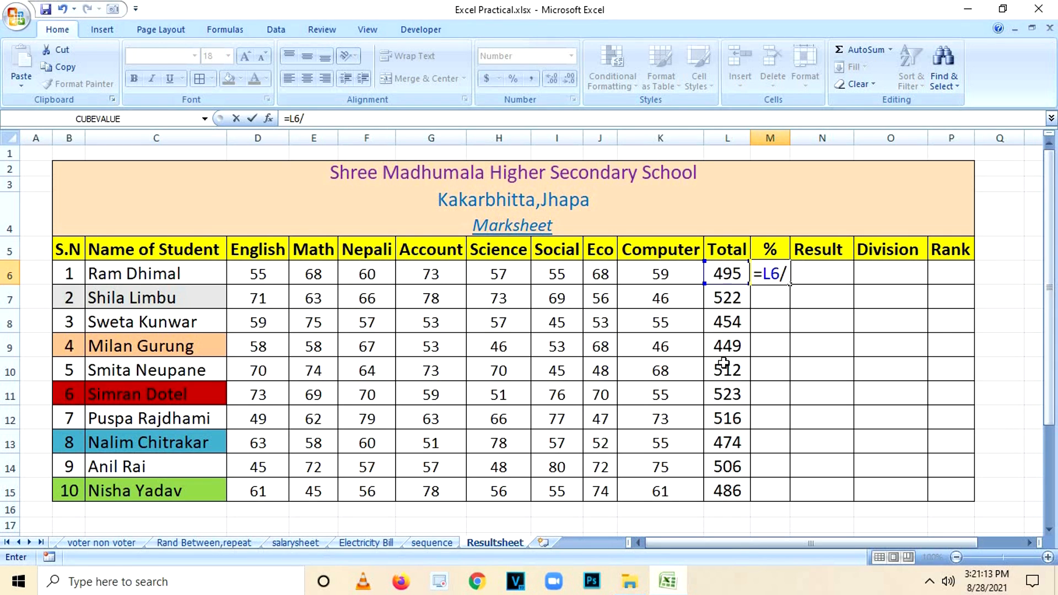
text(8)
key(Return)
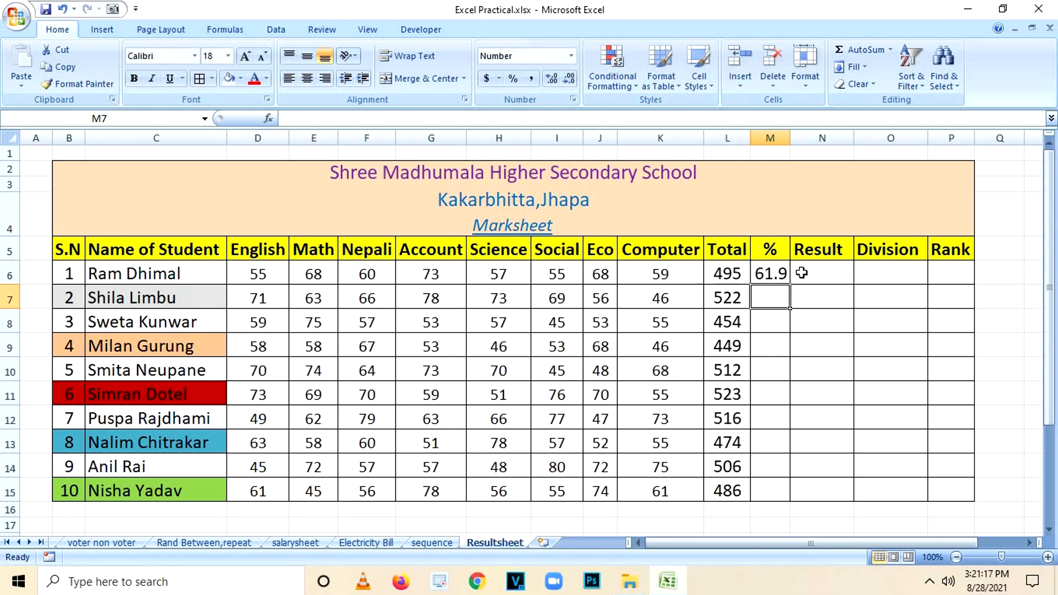
click(777, 276)
double_click(789, 286)
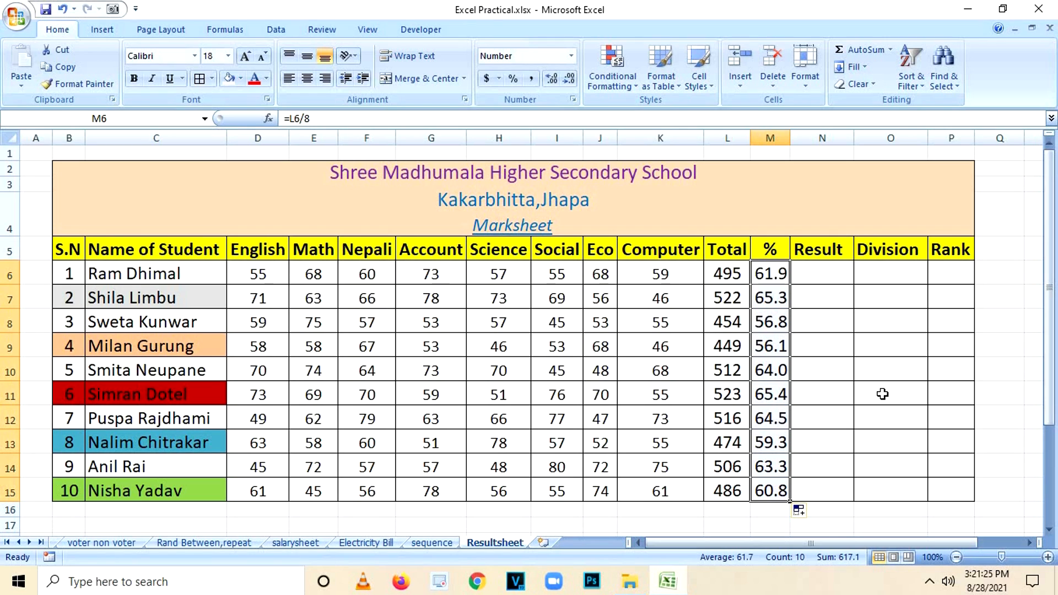
Enter the result formula =IF(MIN(D6:K6)>=35,"pas","fail") in N6 for the first student.
click(828, 270)
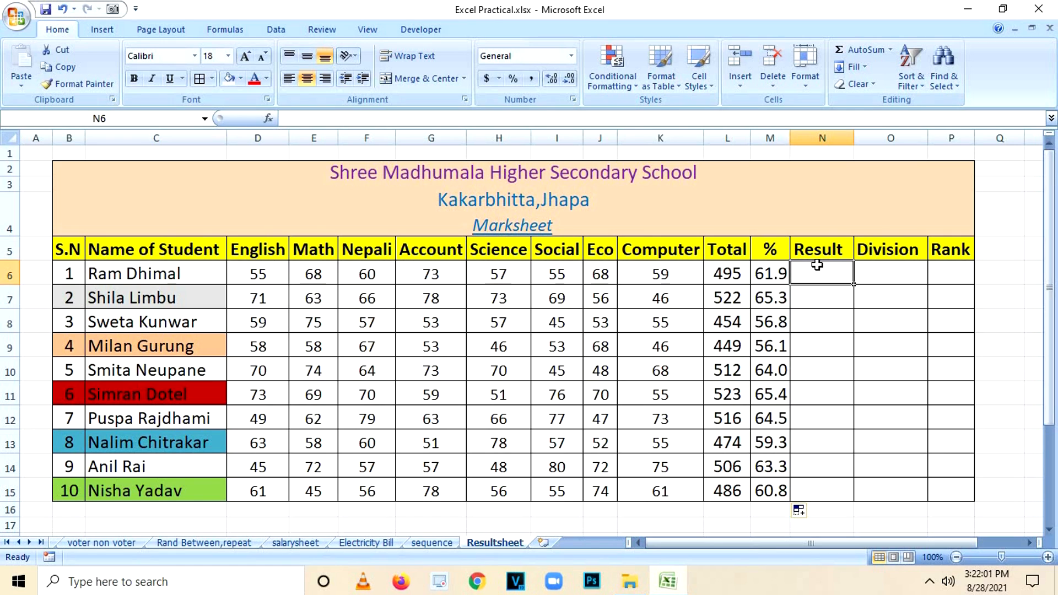
text(=)
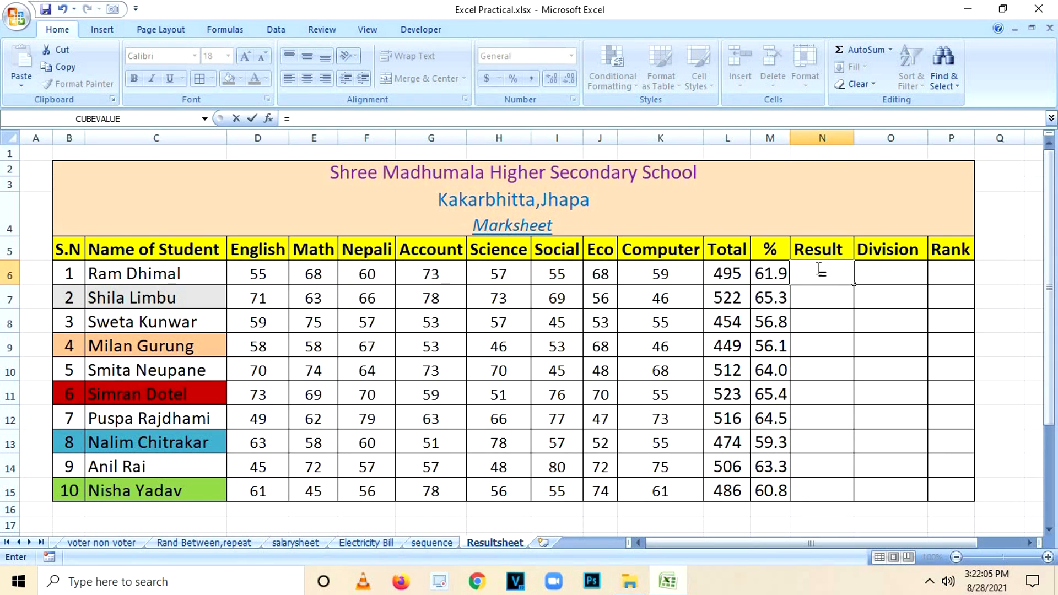
text(if()
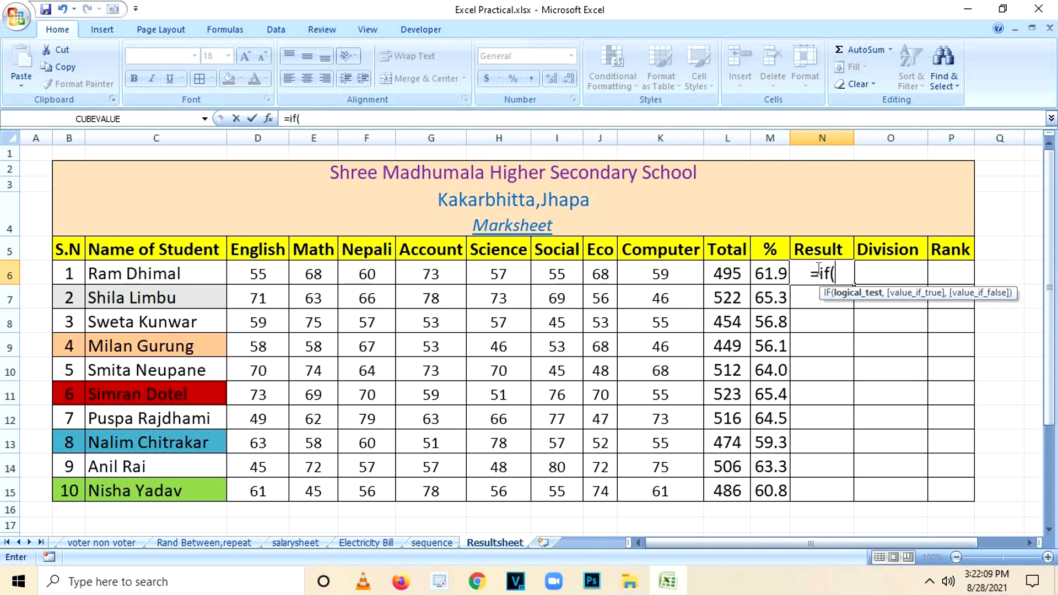
text(min)
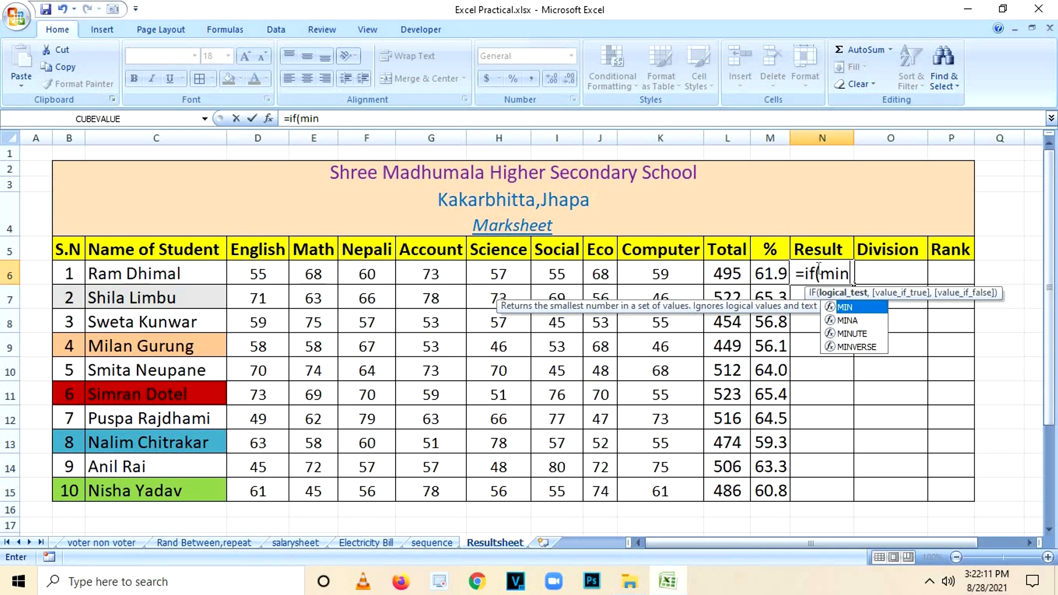
text(()
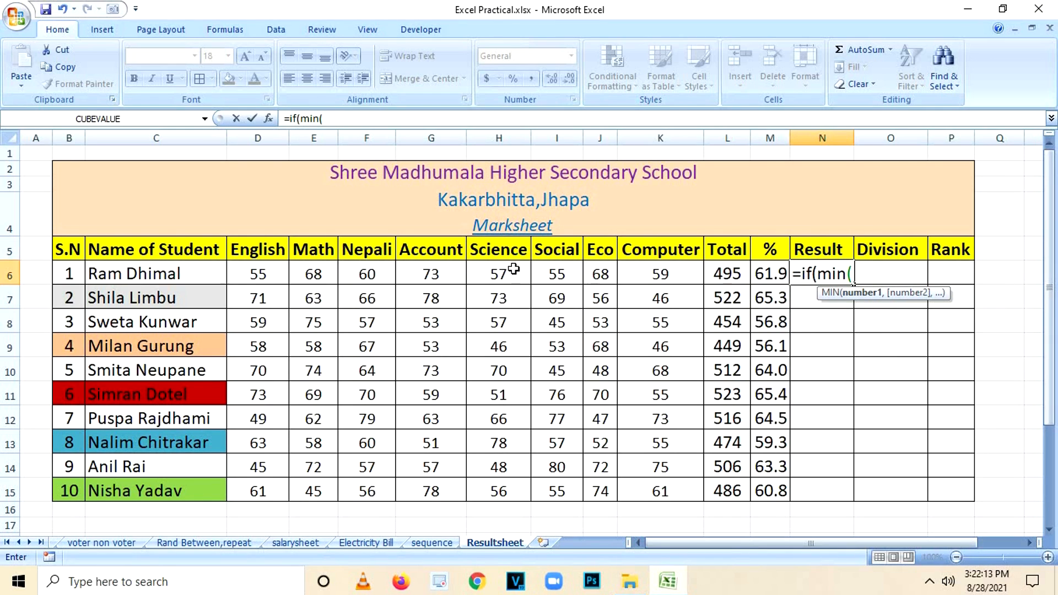
click(270, 276)
key(F8)
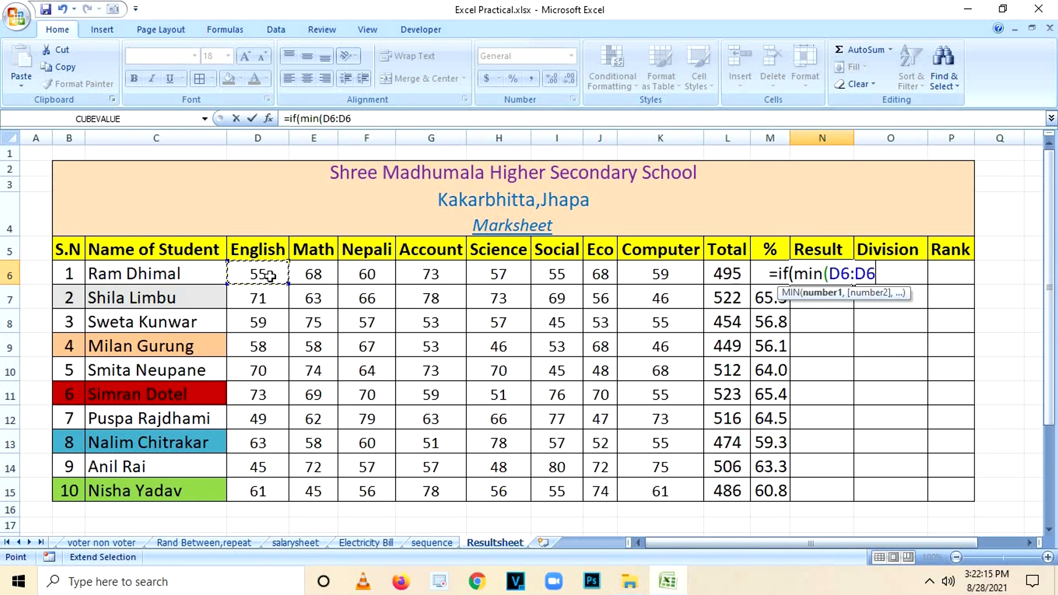
click(657, 276)
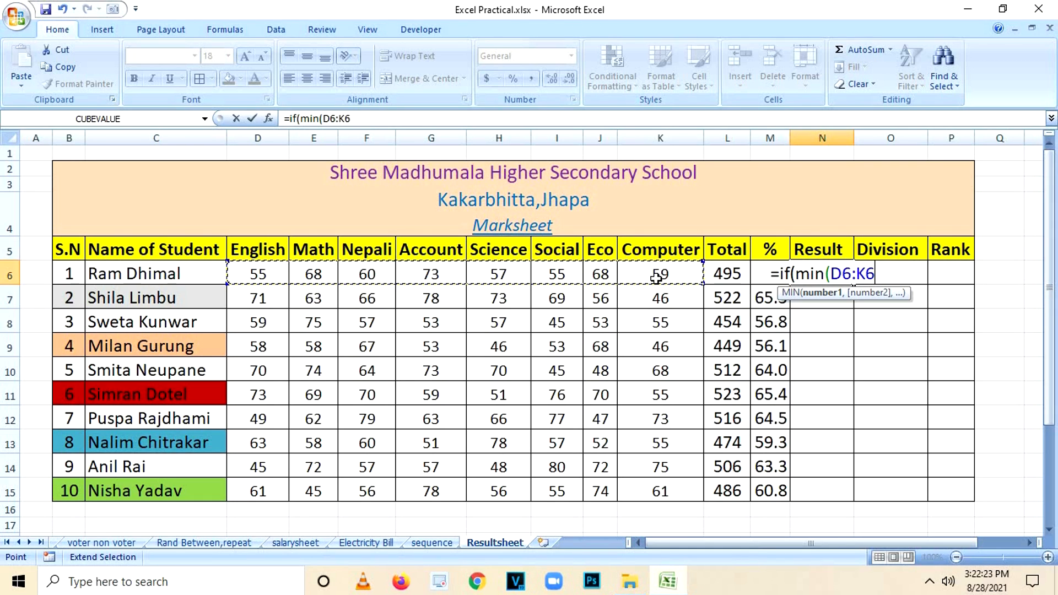
text())
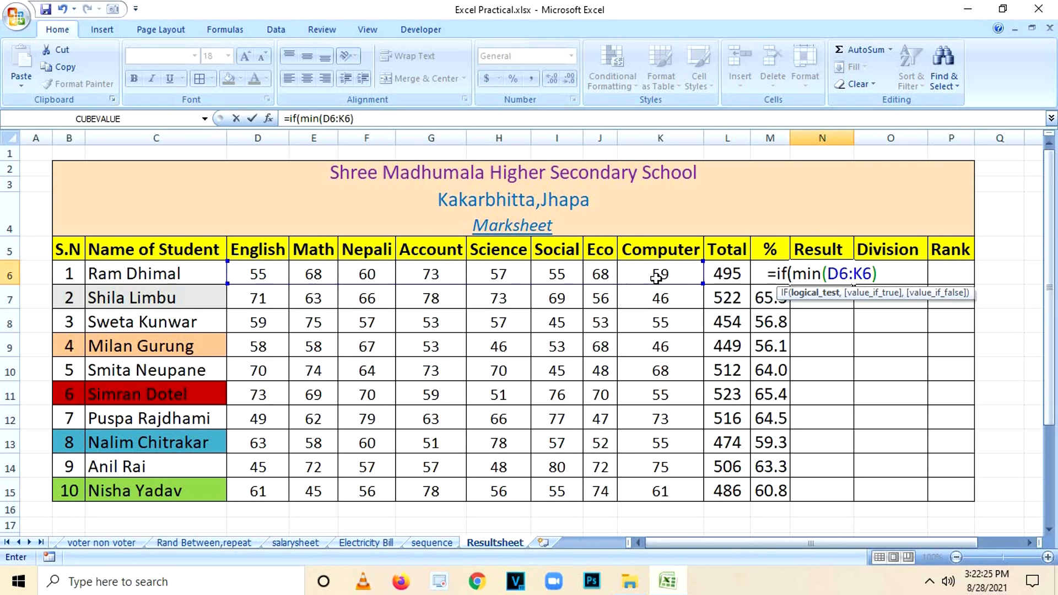
text(>=)
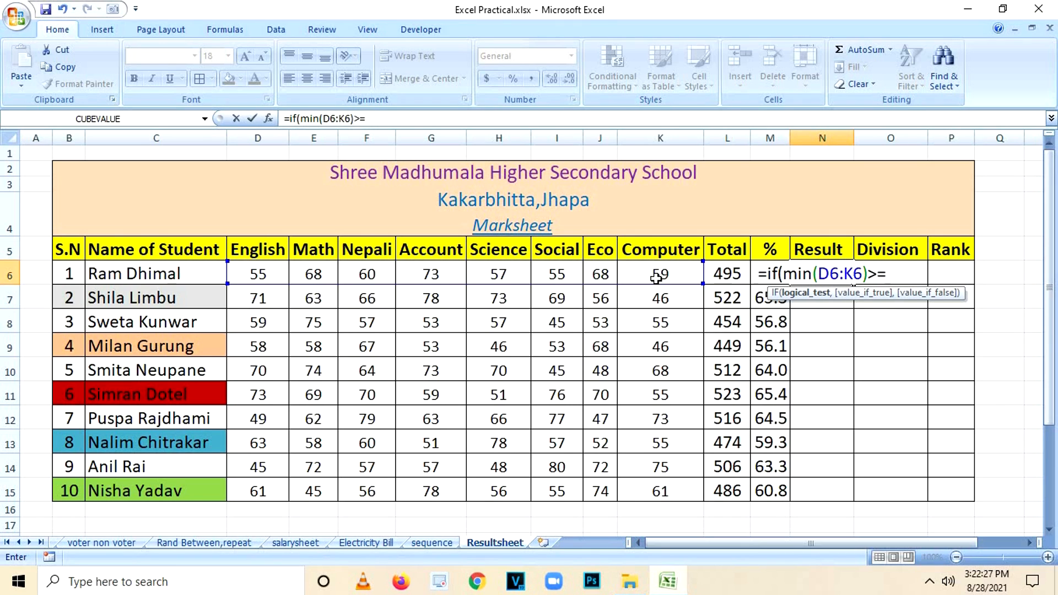
text(35)
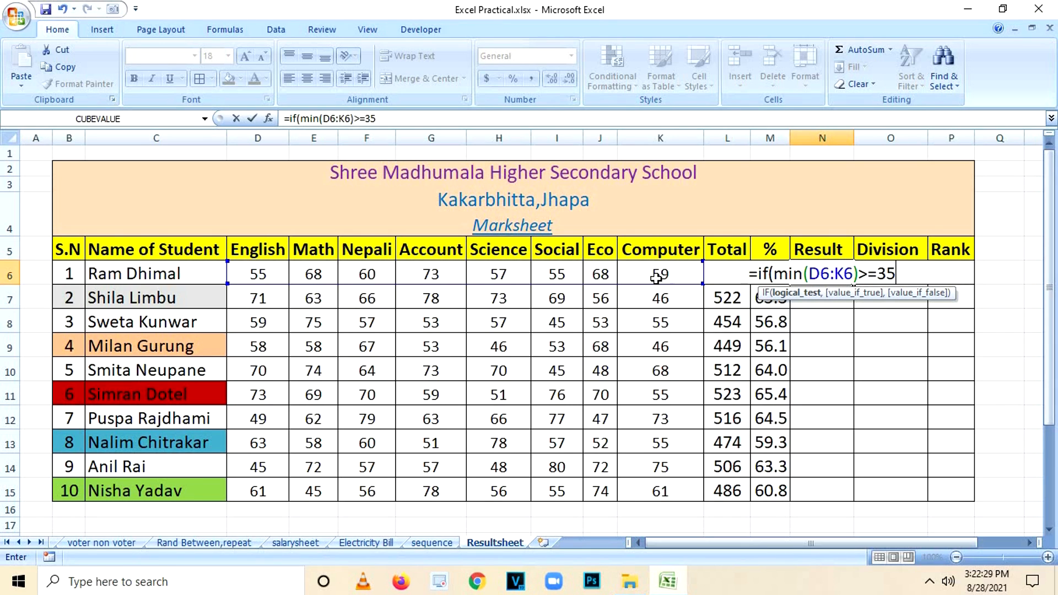
text(,")
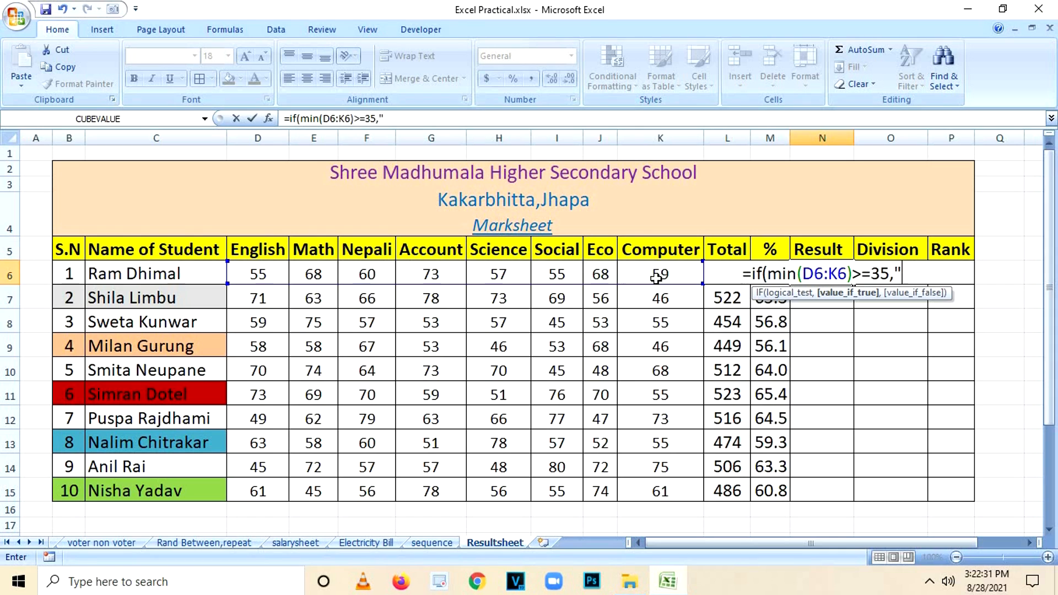
text(pas"")
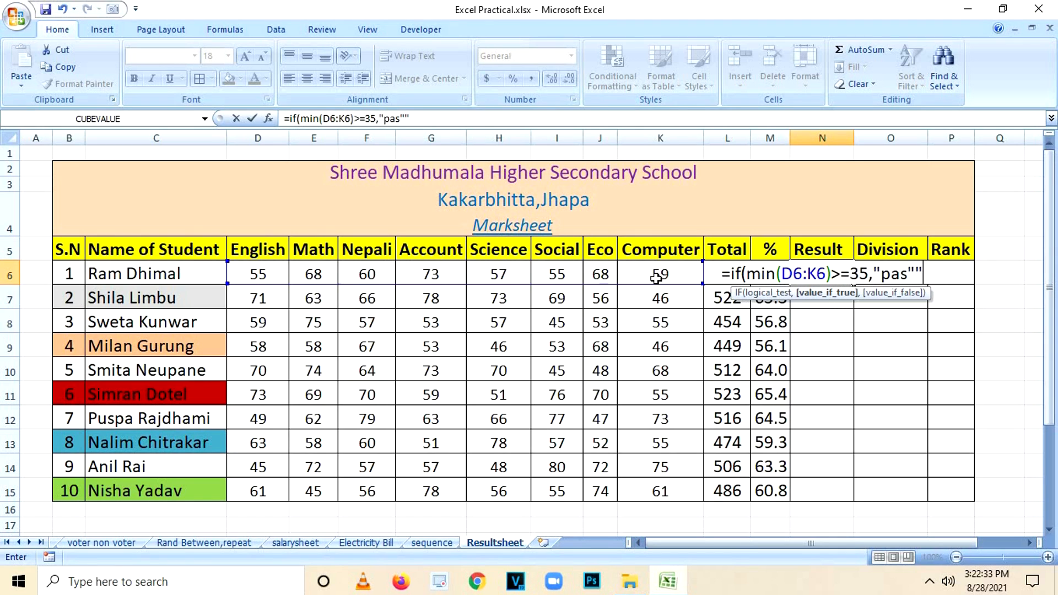
key(BackSpace)
text(,)
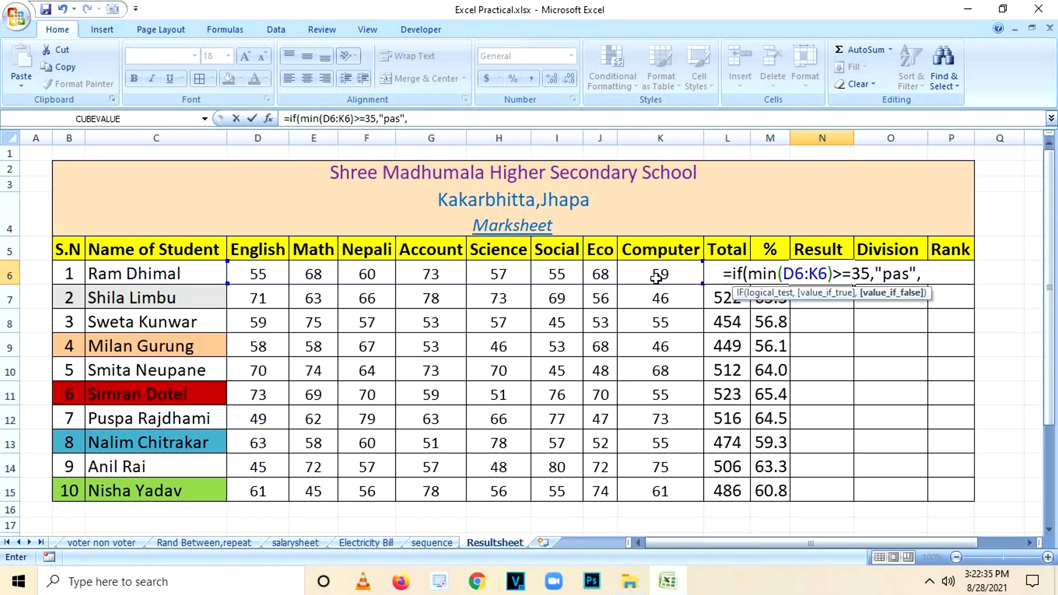
text(fail"))
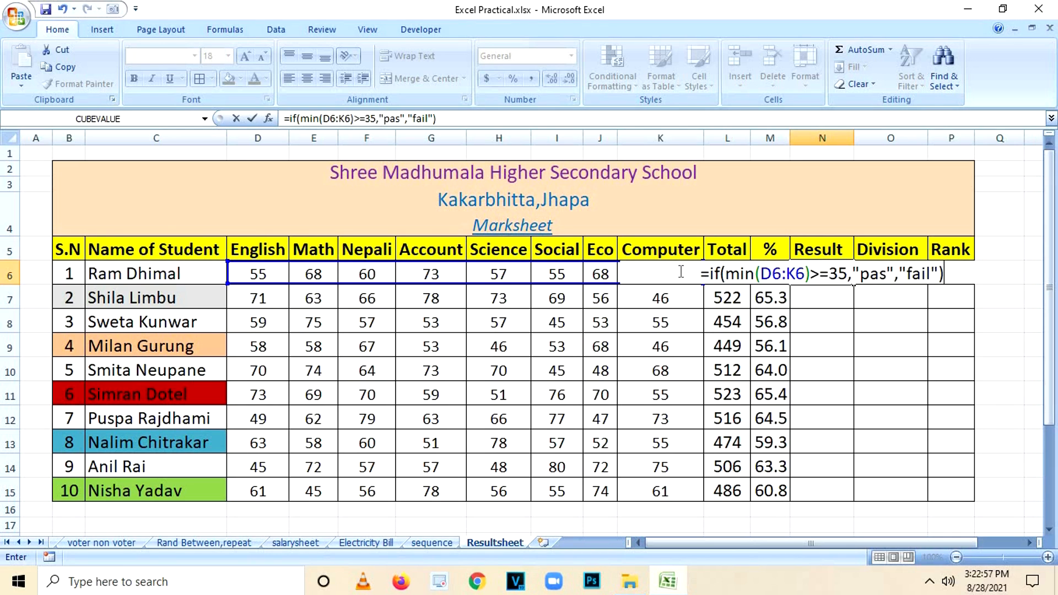
key(Return)
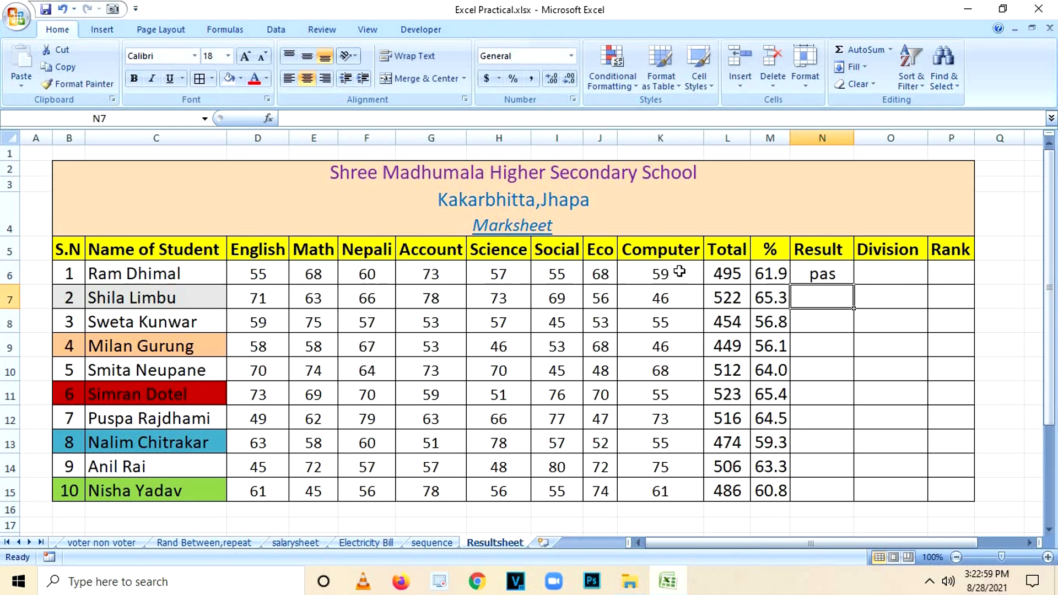
Correct the text "pas" to "pass" in the N6 formula and fill it down to N15.
click(821, 270)
click(402, 118)
text(s","fail"))
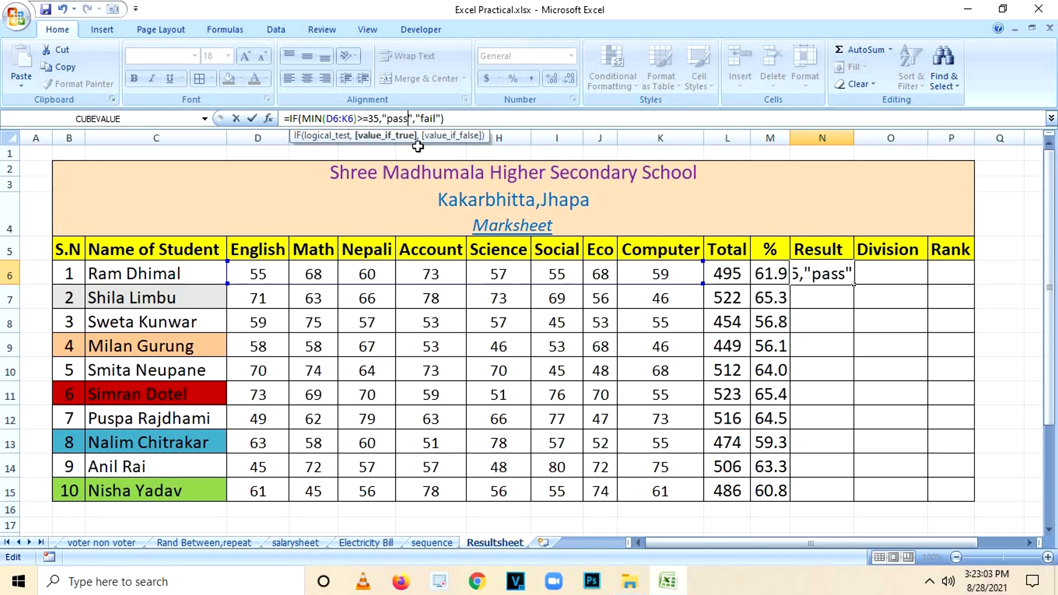
key(Return)
click(809, 267)
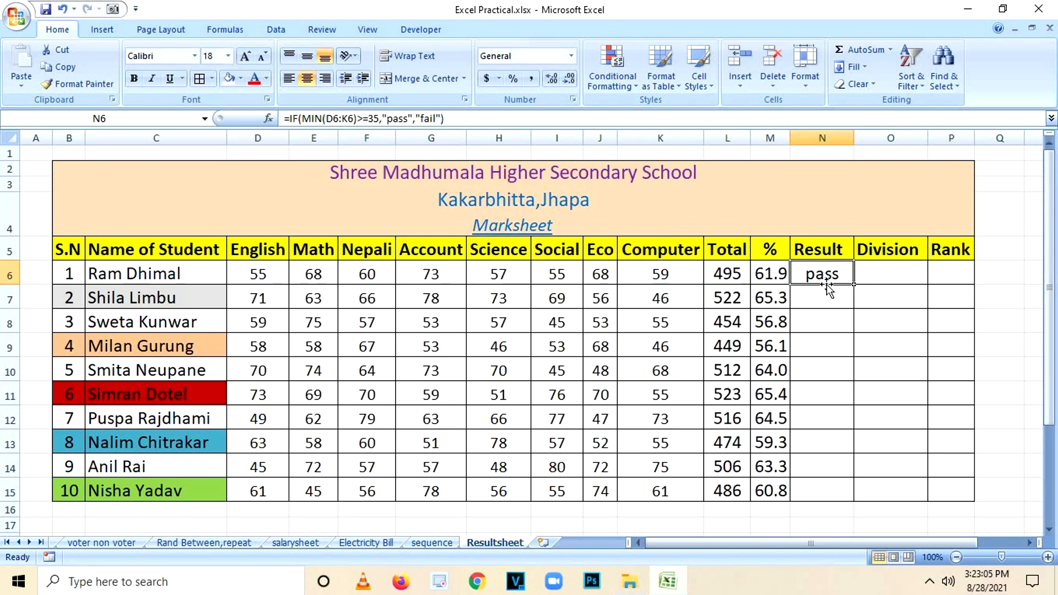
double_click(855, 285)
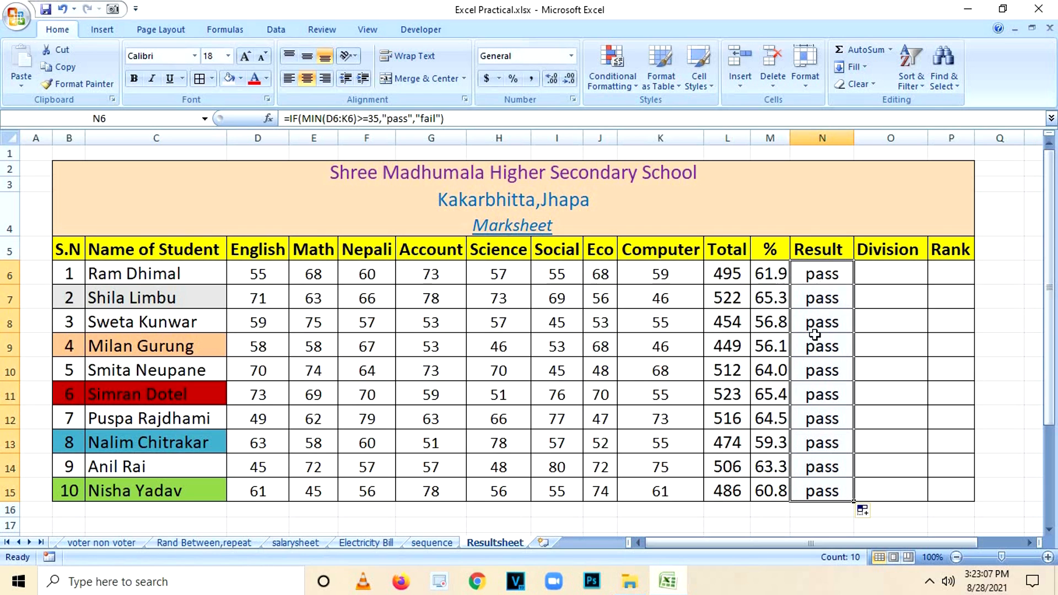
Set the fifth student's Account mark in G10 to 34.
click(664, 419)
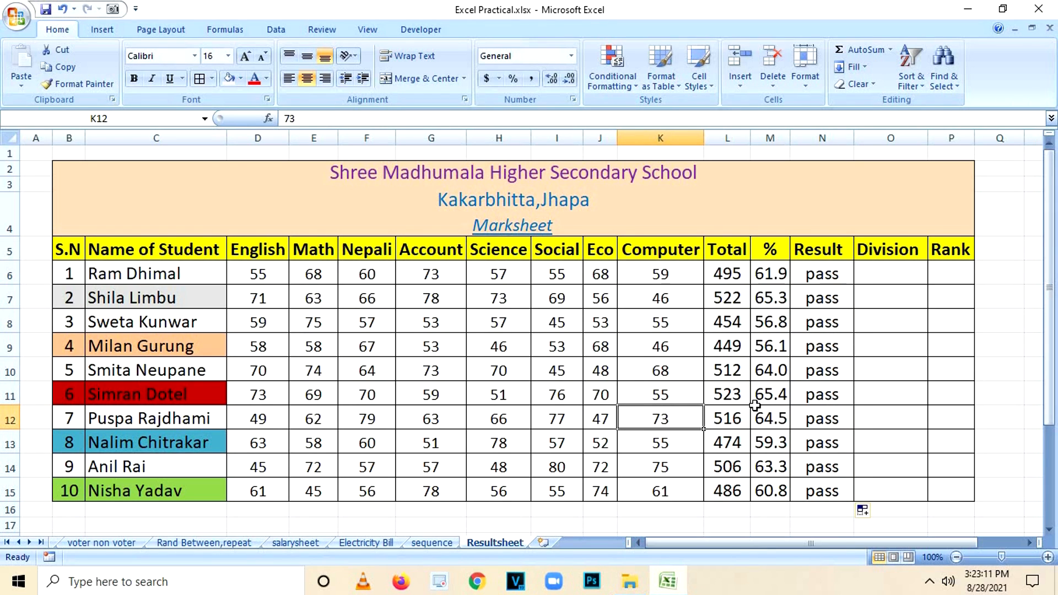
click(441, 365)
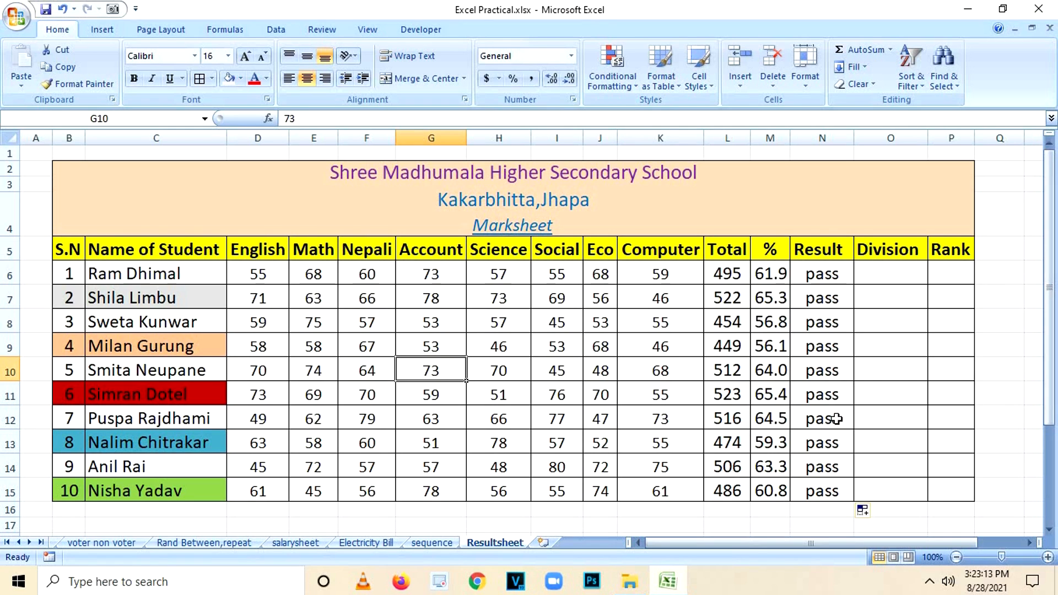
text(34)
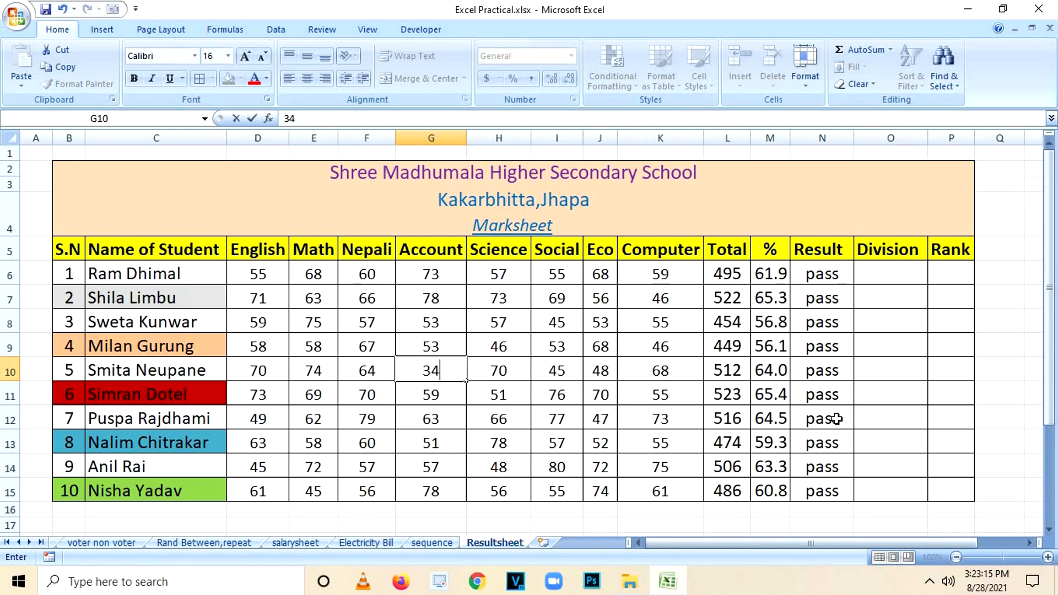
key(Return)
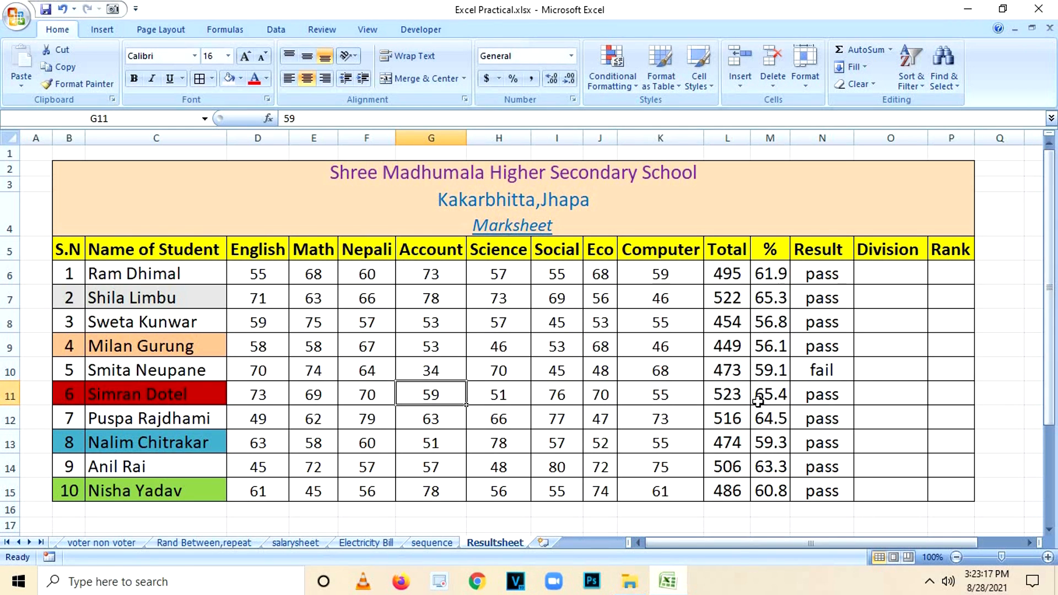
Fill the fifth student's Result cell N10 with red.
click(819, 368)
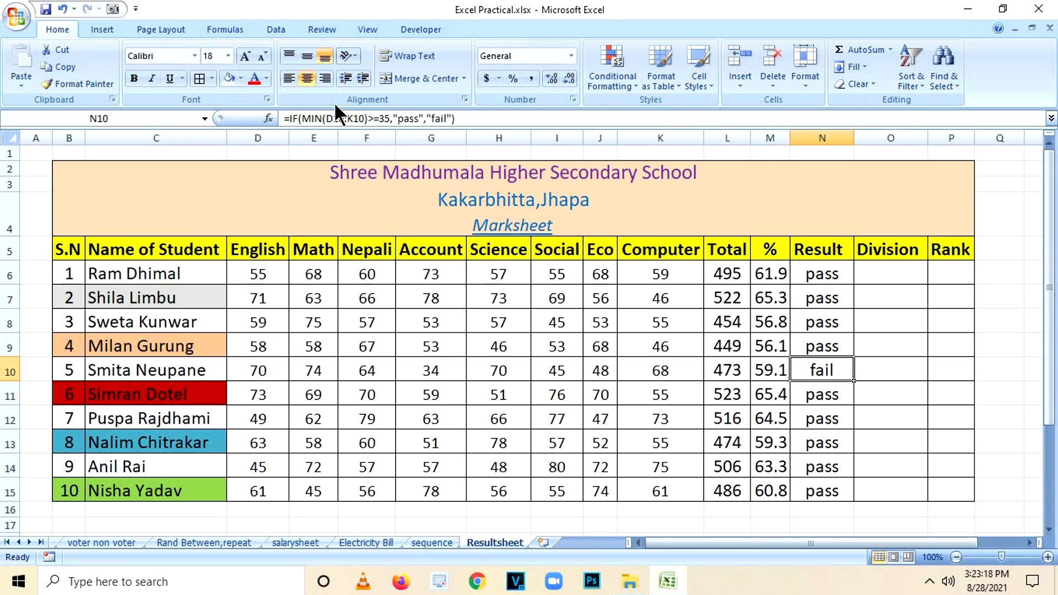
click(240, 78)
click(240, 194)
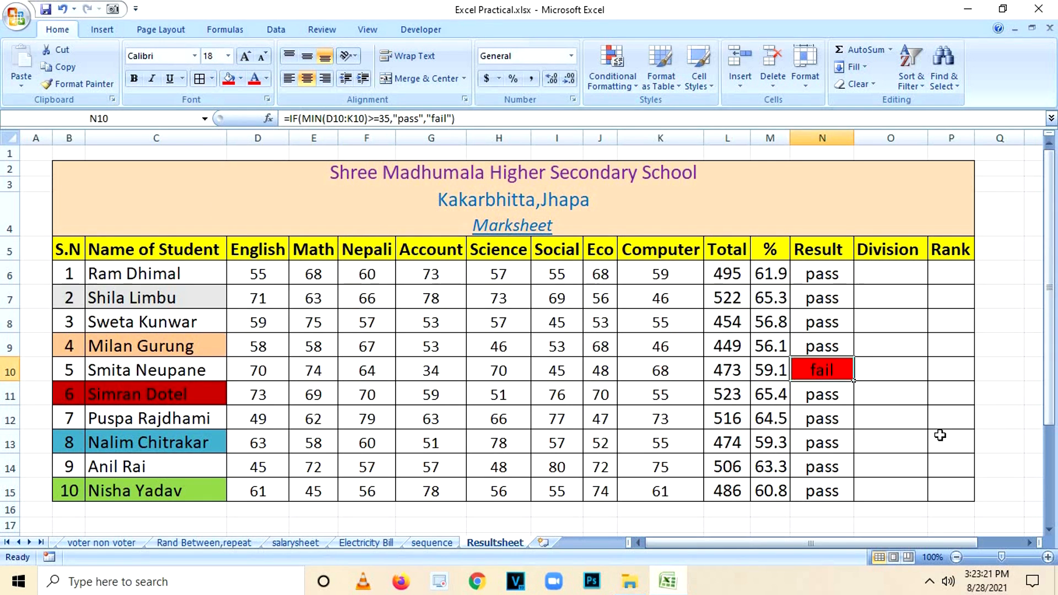
click(881, 389)
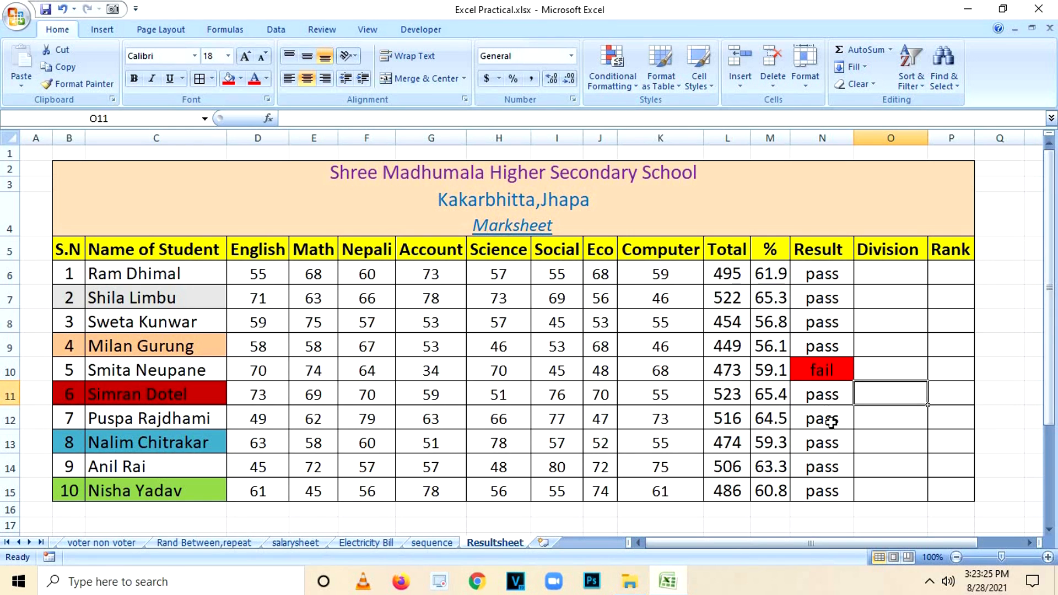
Set the ninth student's Science mark in H14 to 32.
click(819, 470)
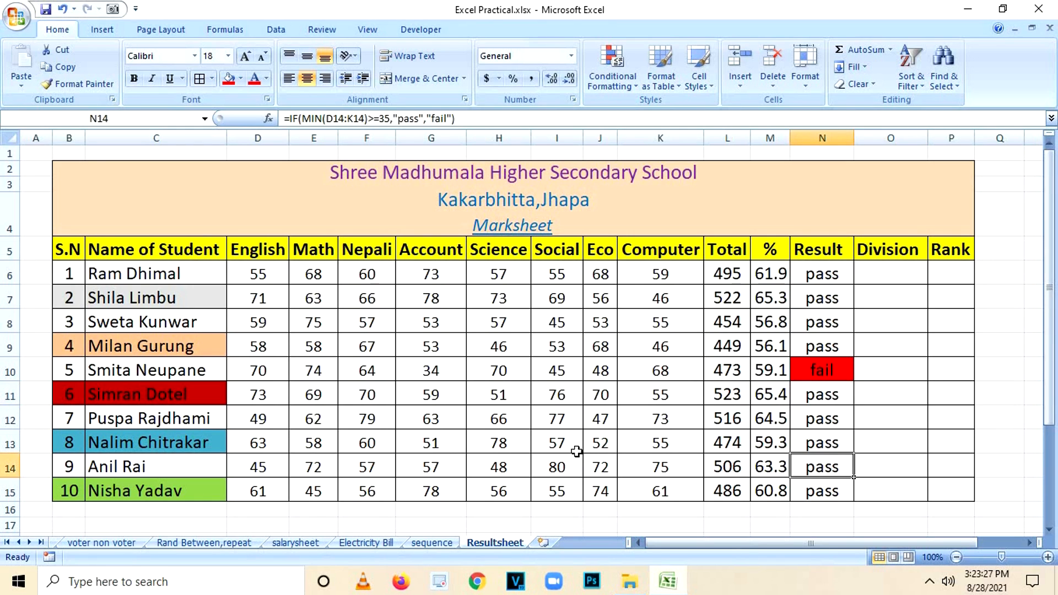
click(505, 466)
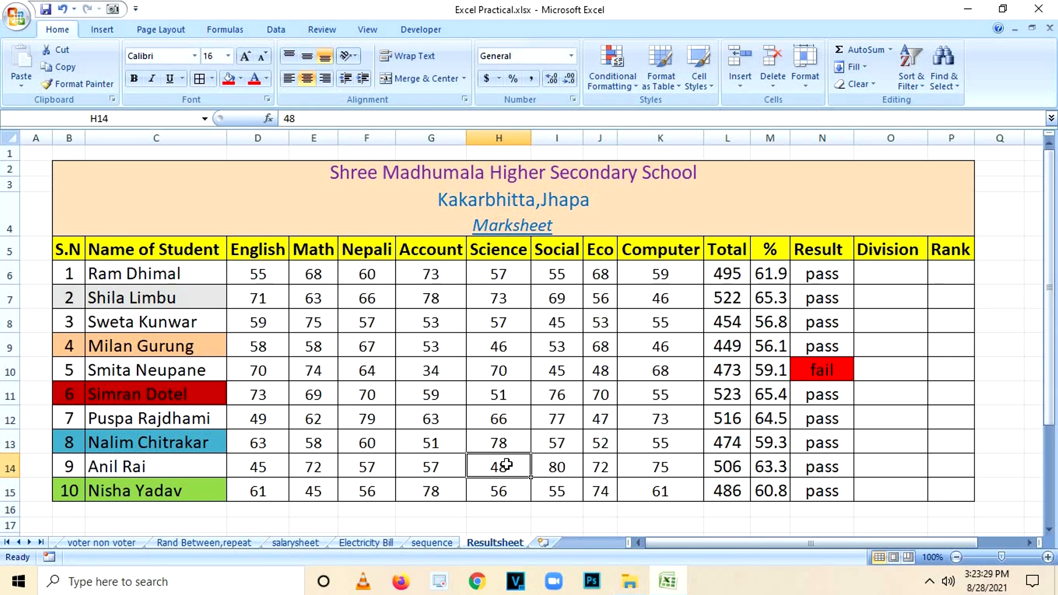
text(32)
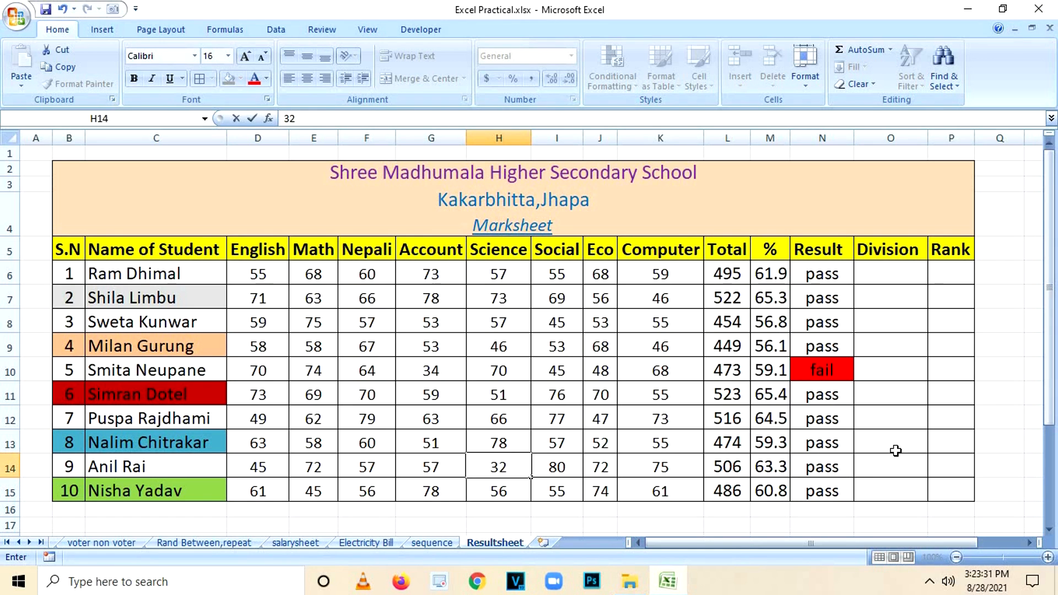
click(943, 449)
click(824, 453)
Fill the ninth student's Result cell N14 with the same red.
click(818, 467)
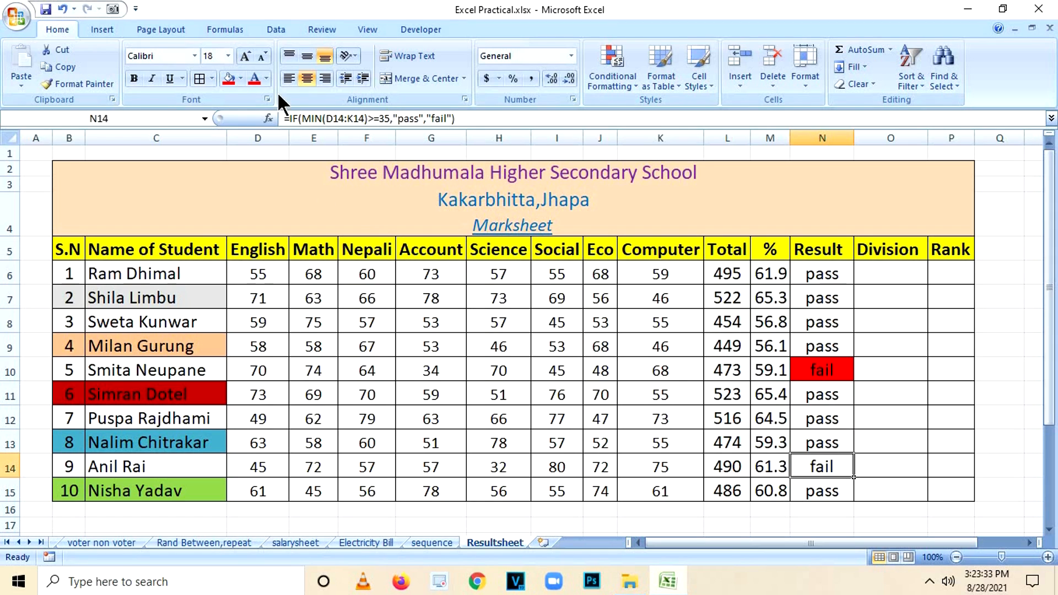
click(228, 77)
click(916, 333)
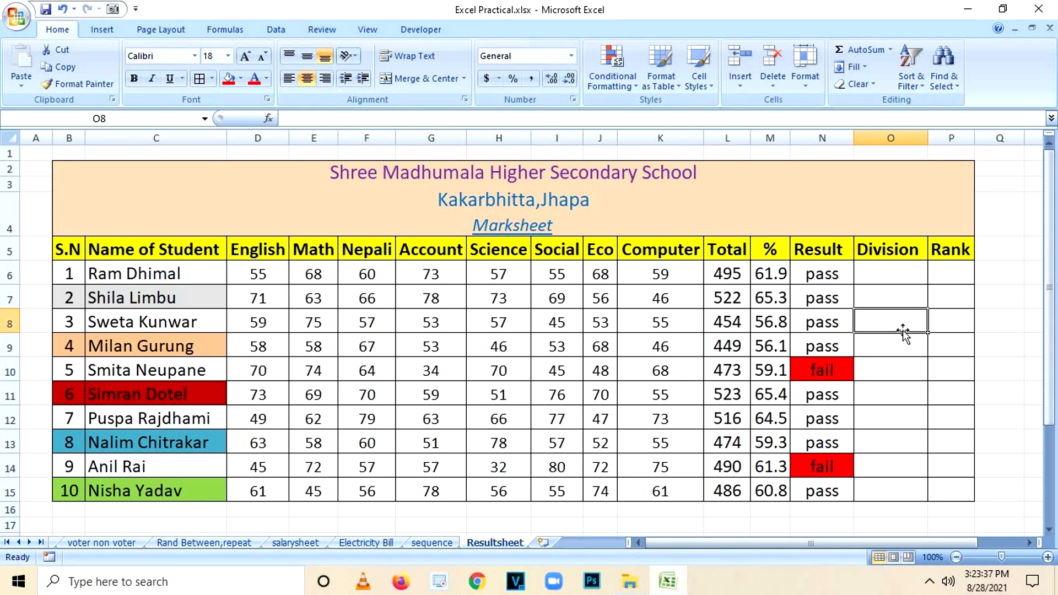
Begin the first student's division formula in O6 with the condition =if(N6="pass".
click(922, 281)
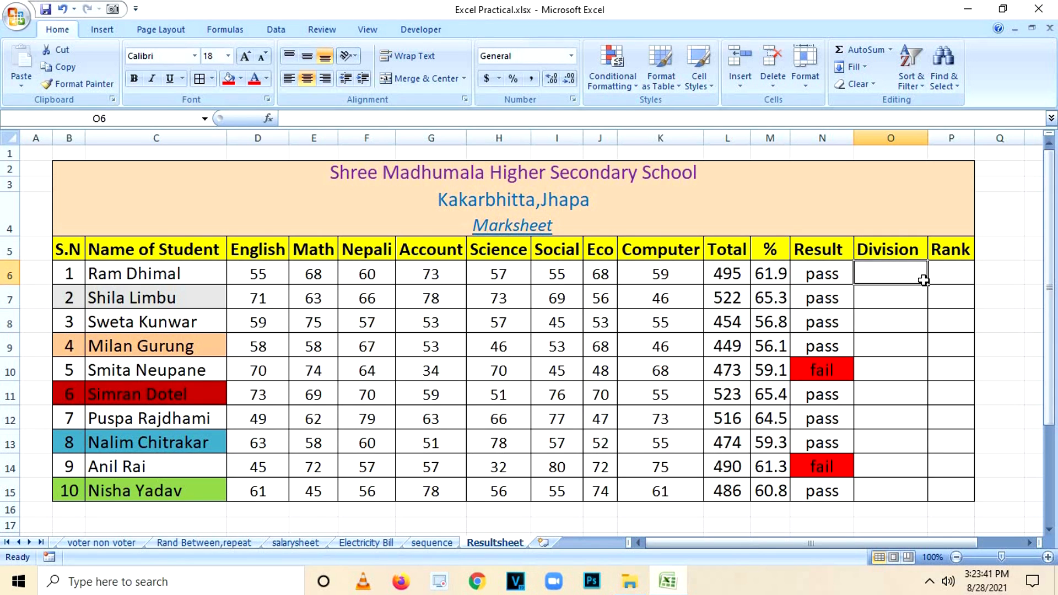
text(=if()
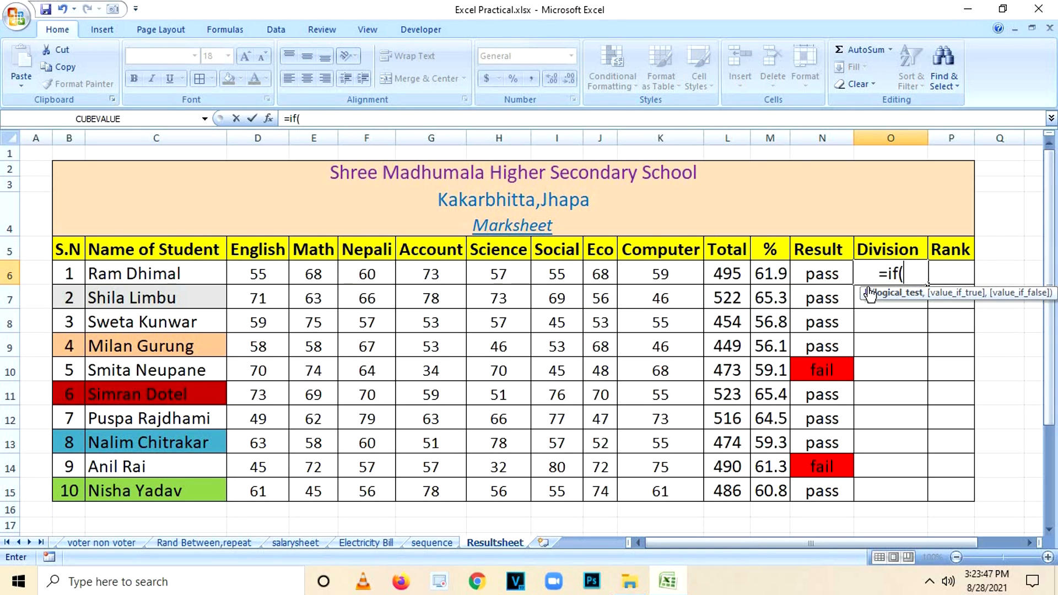
click(822, 277)
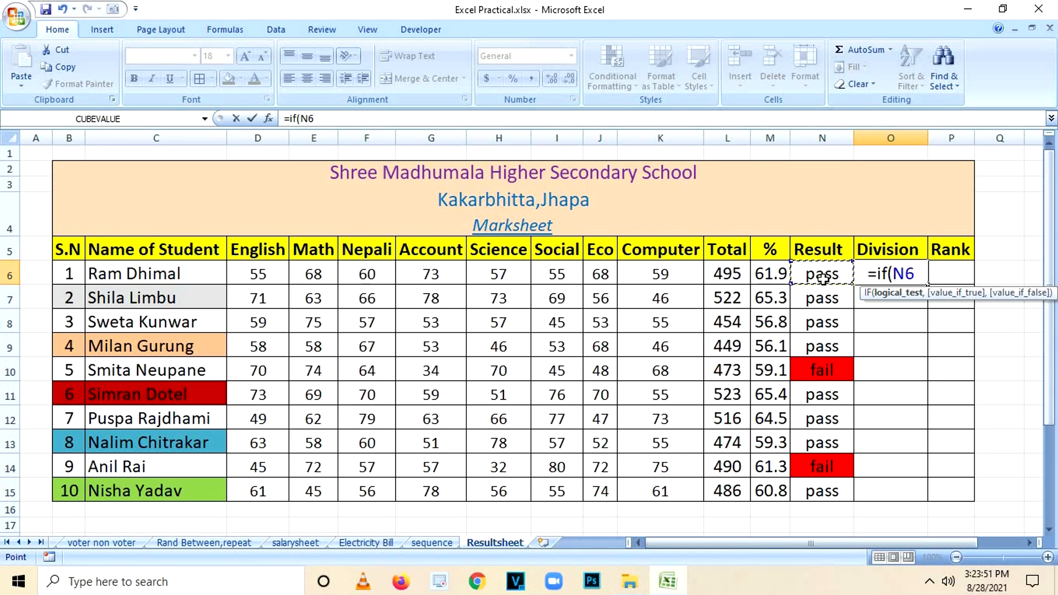
text(=)
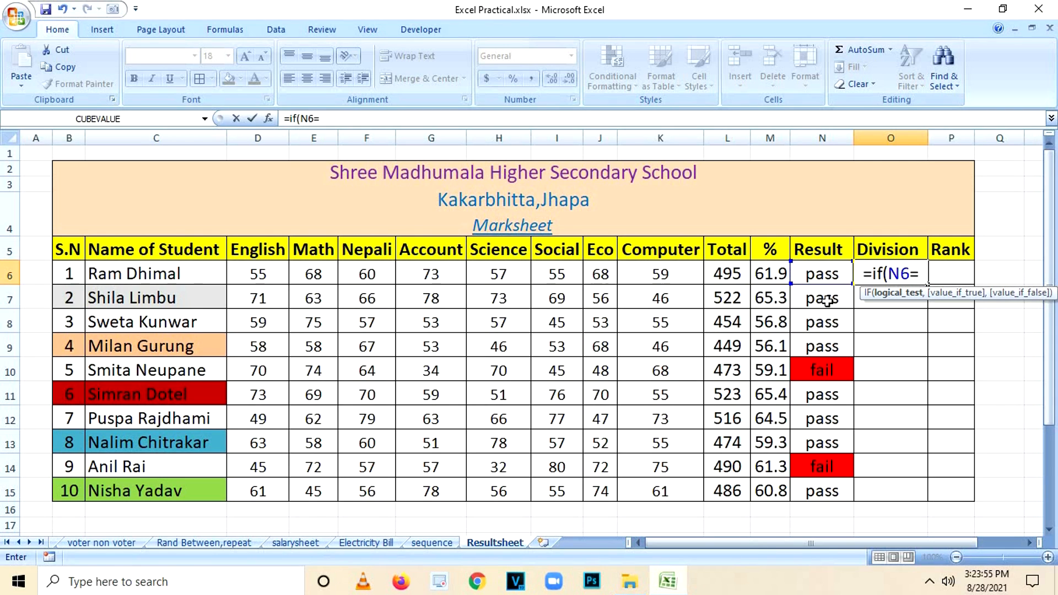
text("pass")
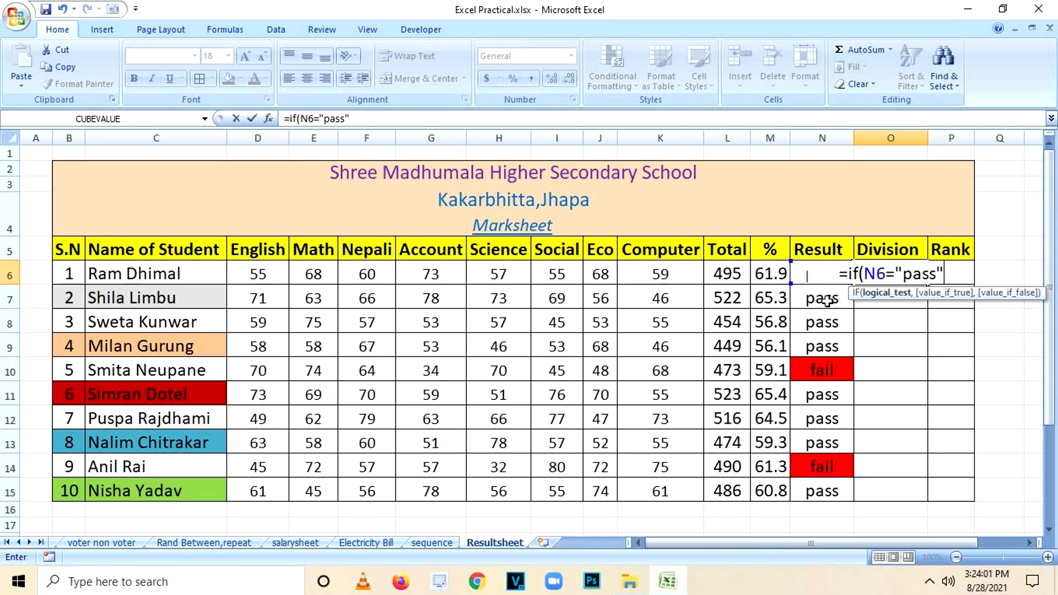
Add a nested IF to the O6 formula that returns "Distin" when M6>=80.
text(,if)
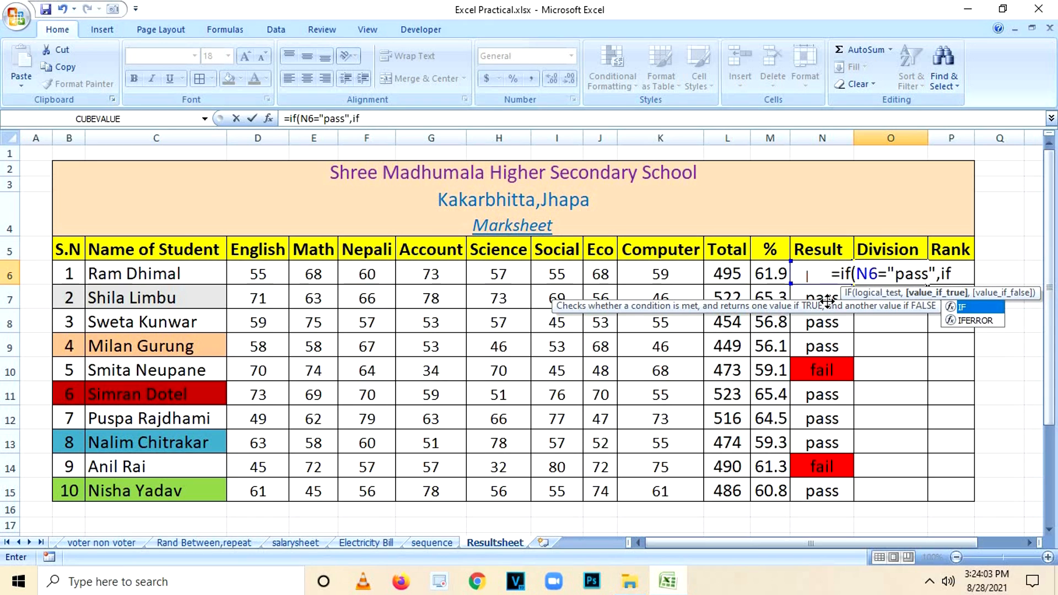
text(()
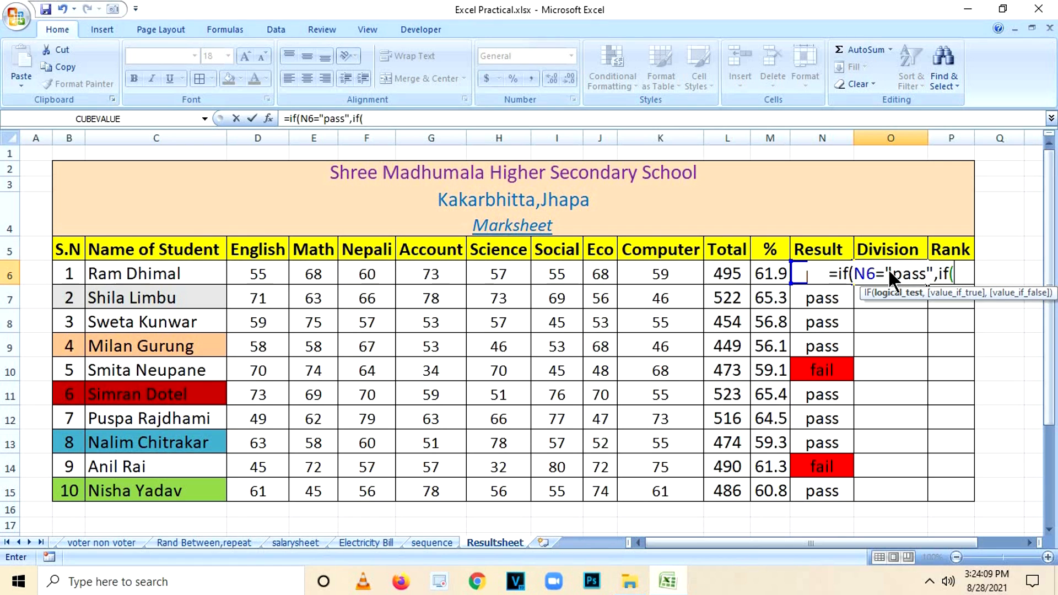
click(760, 274)
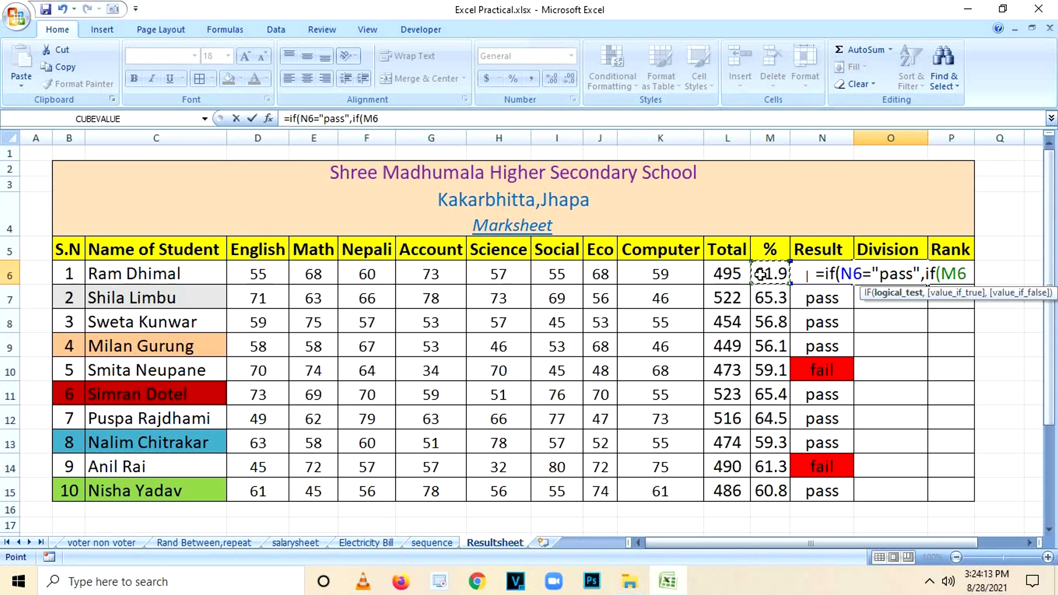
text(>=80)
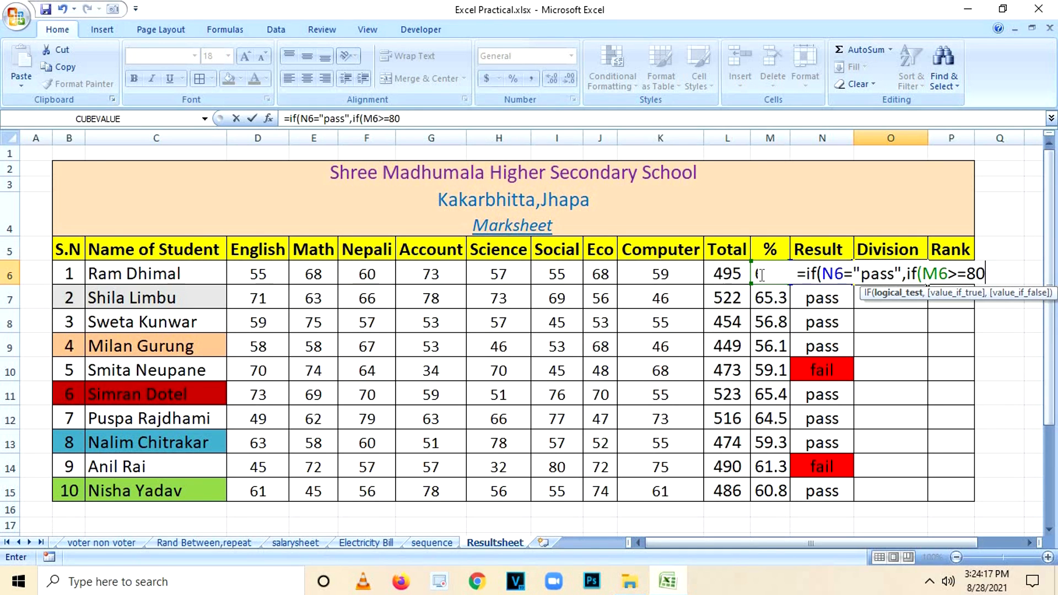
text(,)
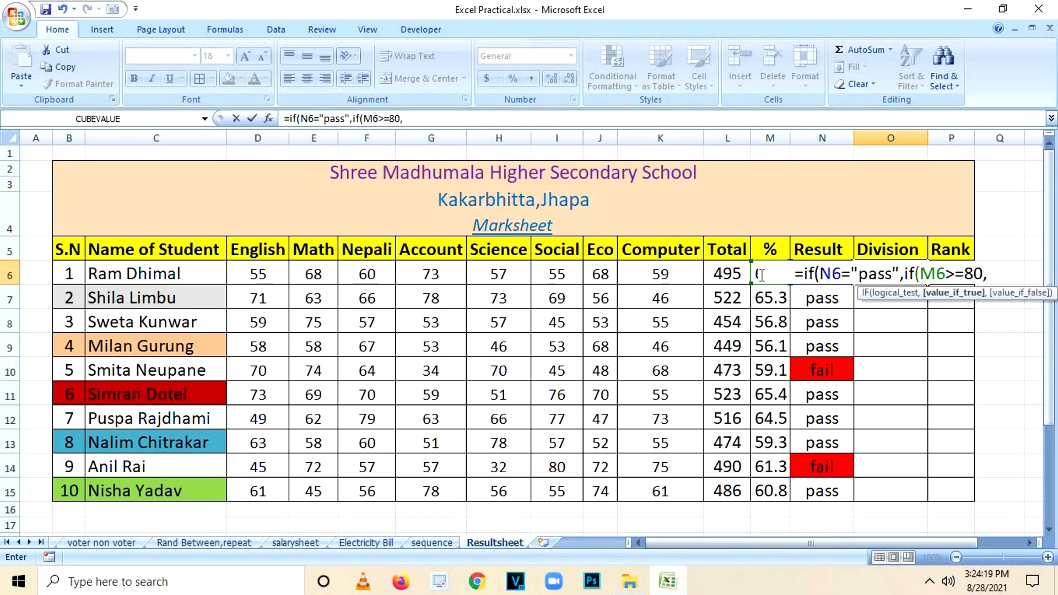
text("Distin)
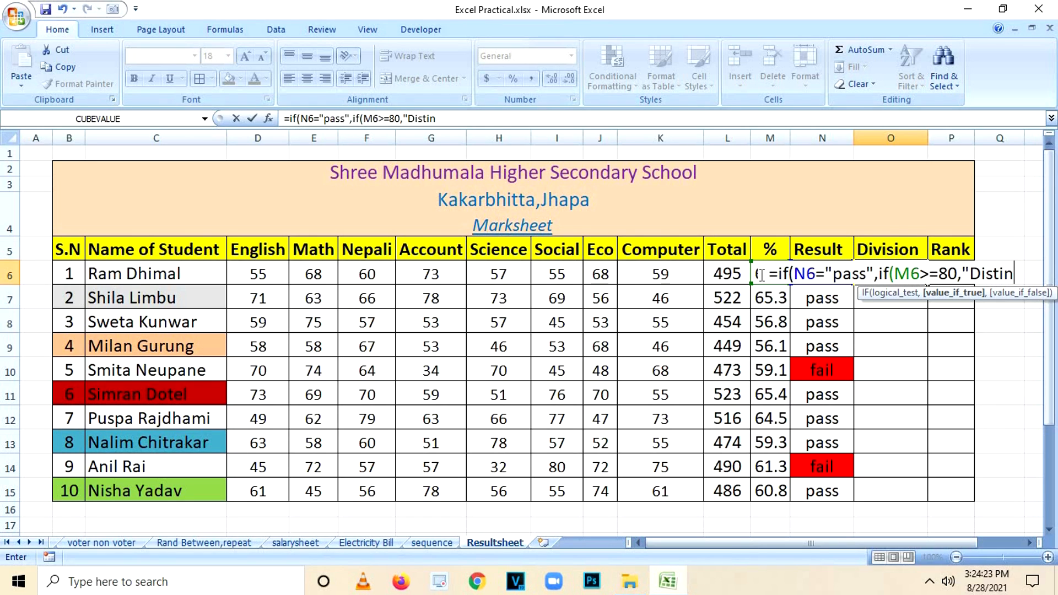
text(")
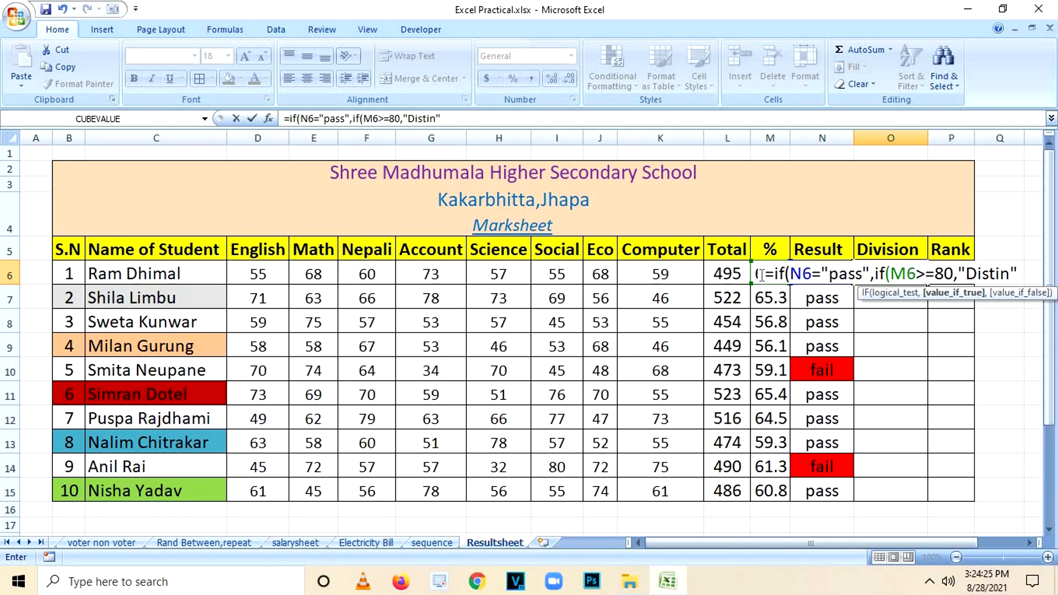
Add another nested IF to the O6 formula that returns "first" when m6>=60.
text(,if)
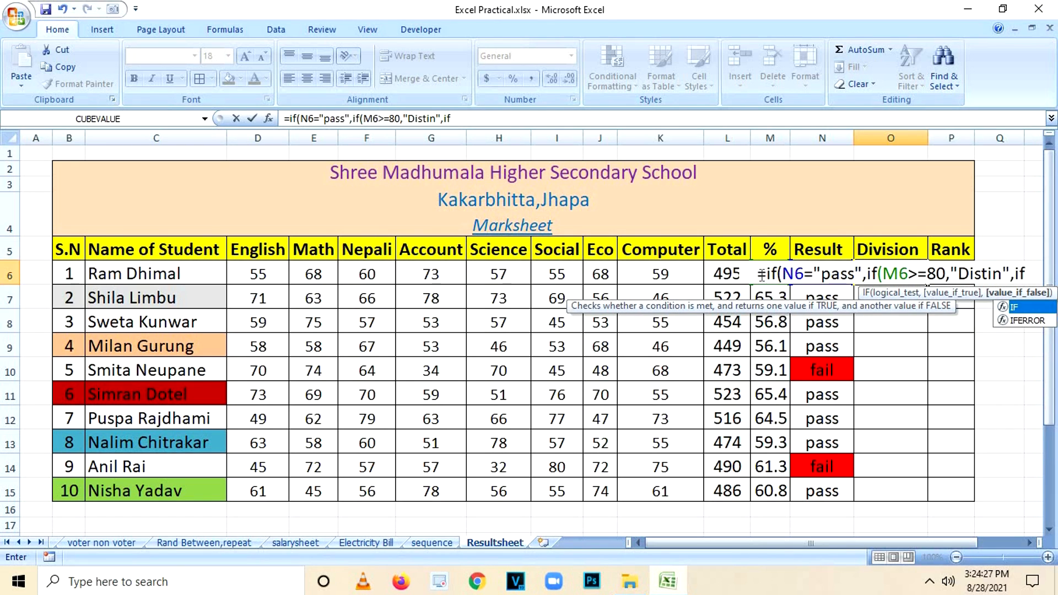
text(()
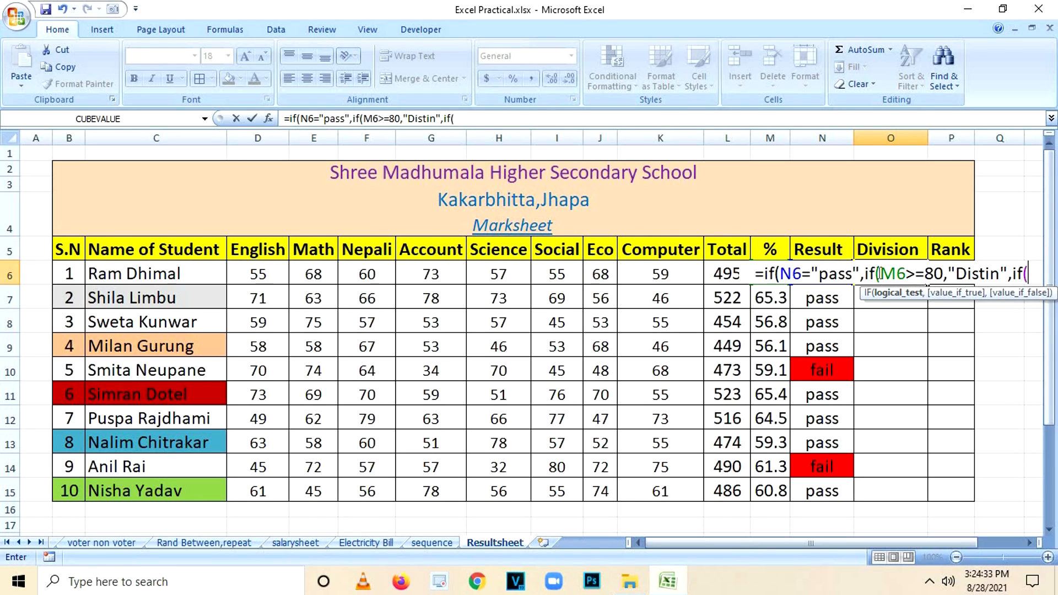
drag(928, 541, 978, 534)
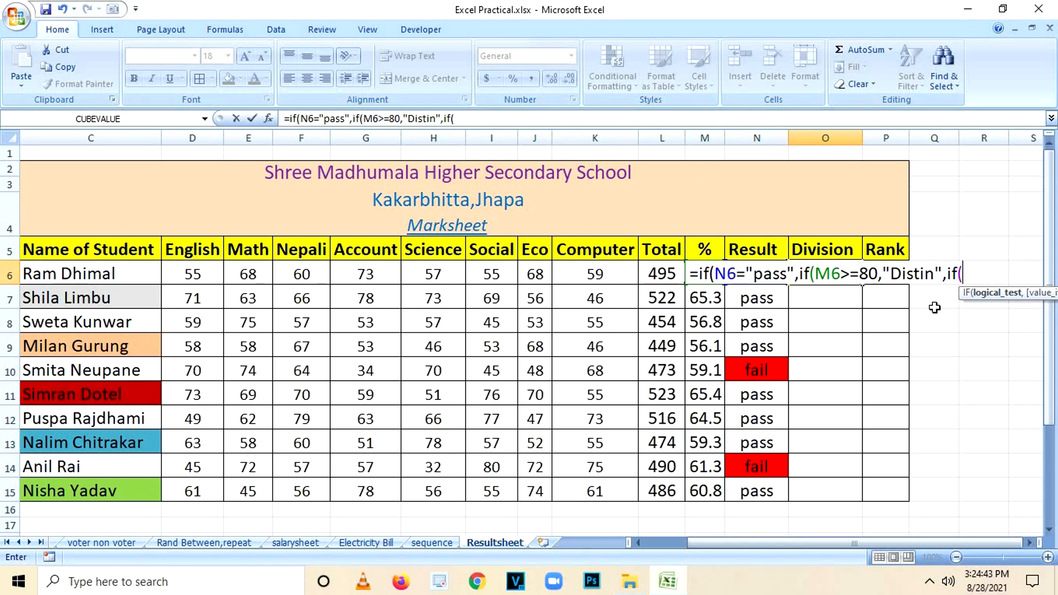
text(m6)
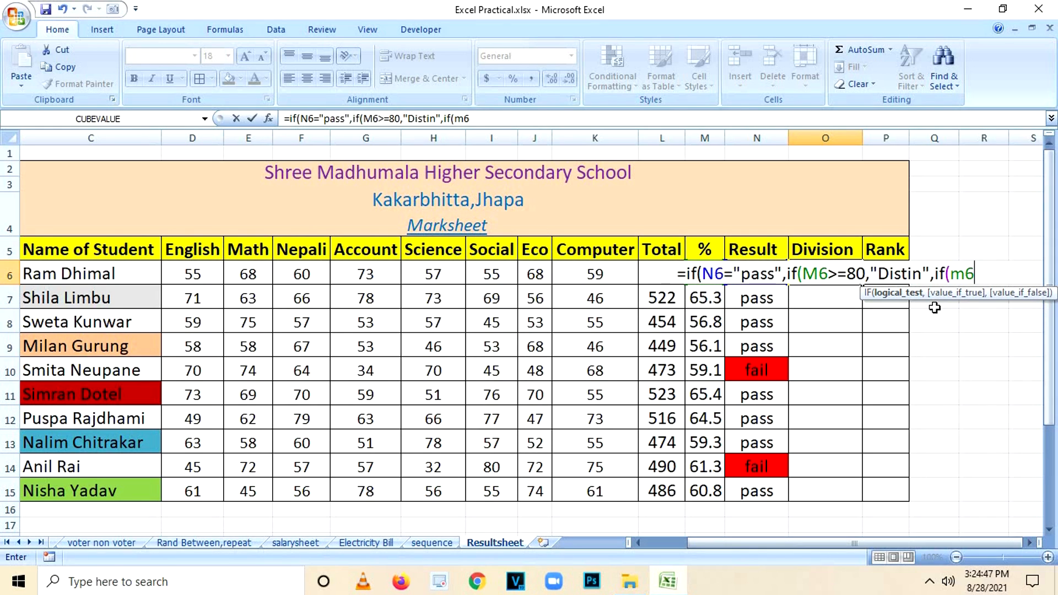
text(>=)
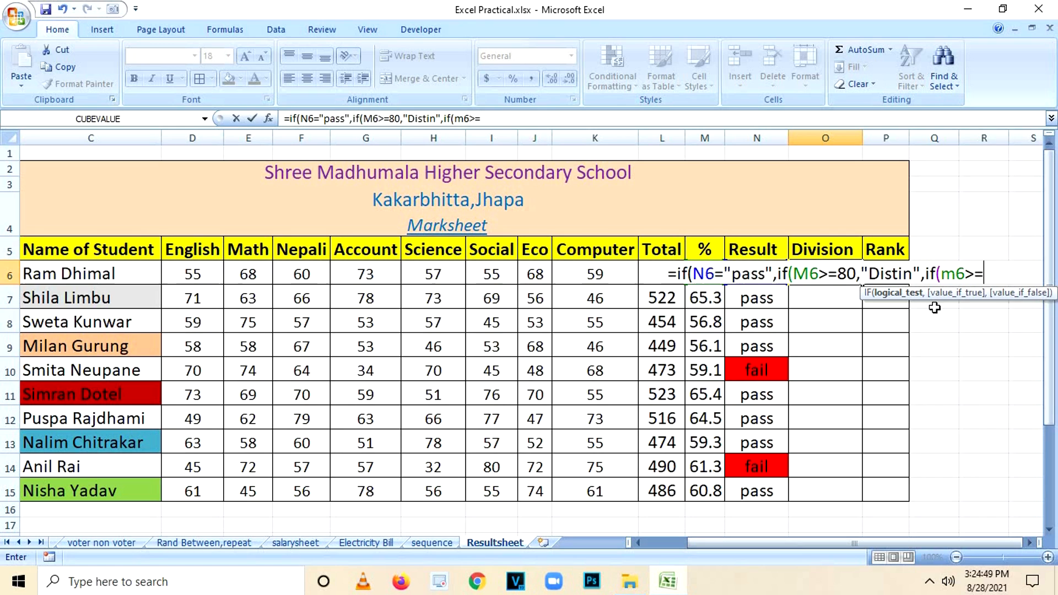
text(60,)
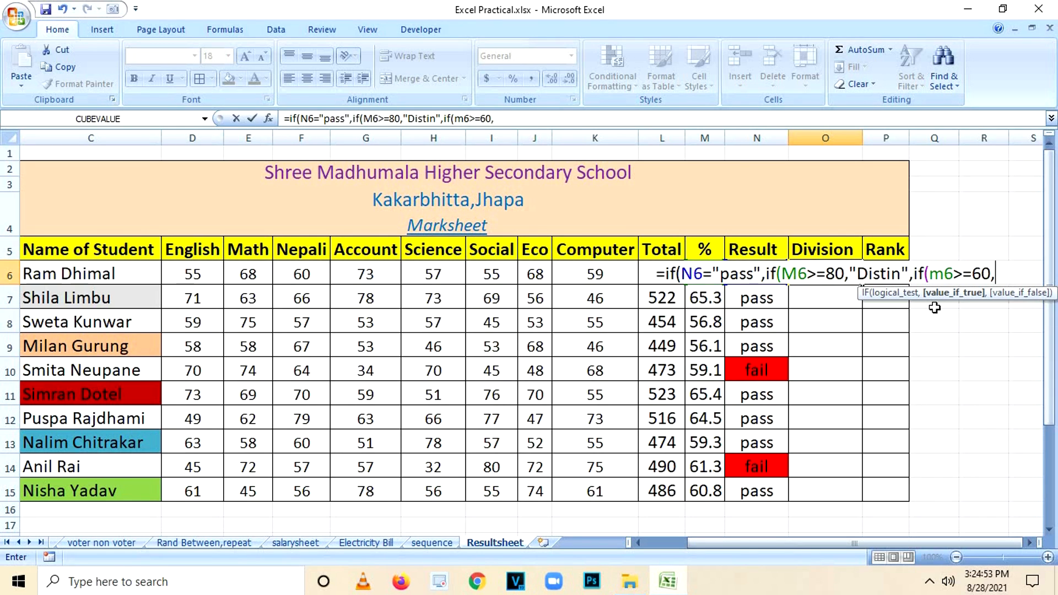
text("first)
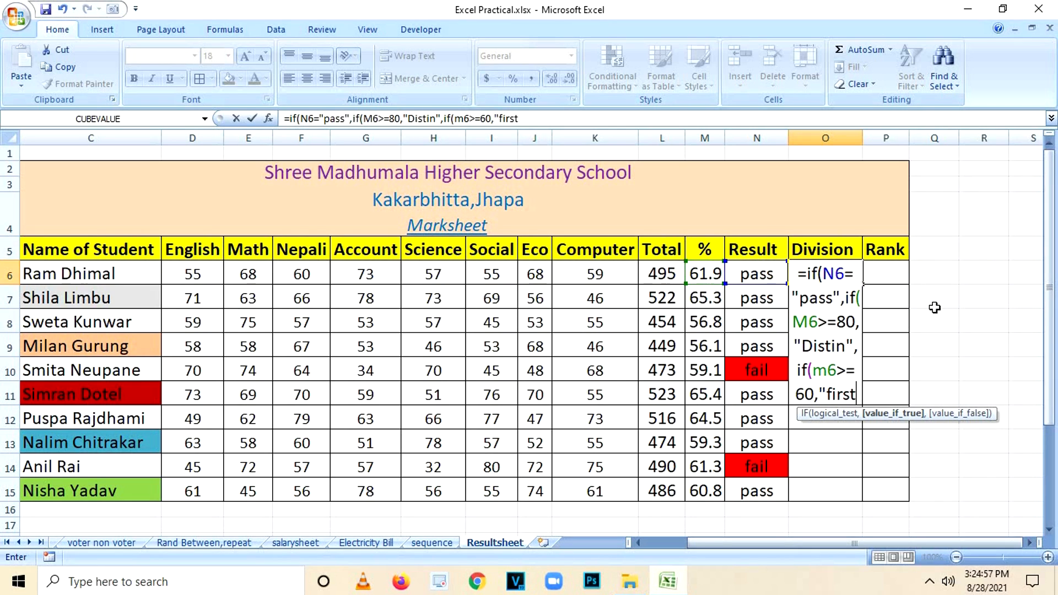
text(",)
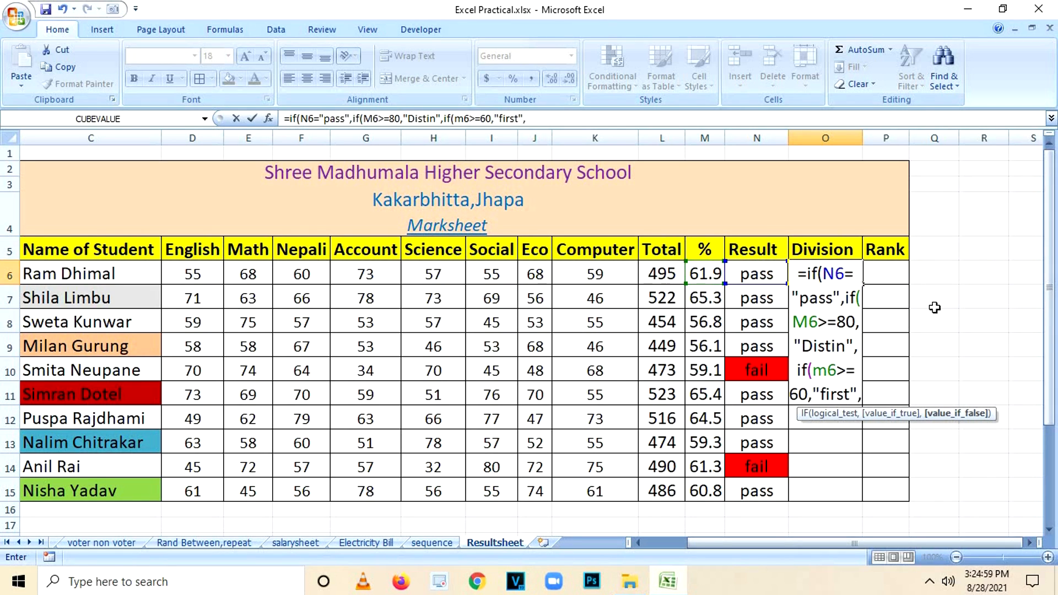
Add a third nested IF to the O6 formula that returns "second" when m6>=45.
text(if)
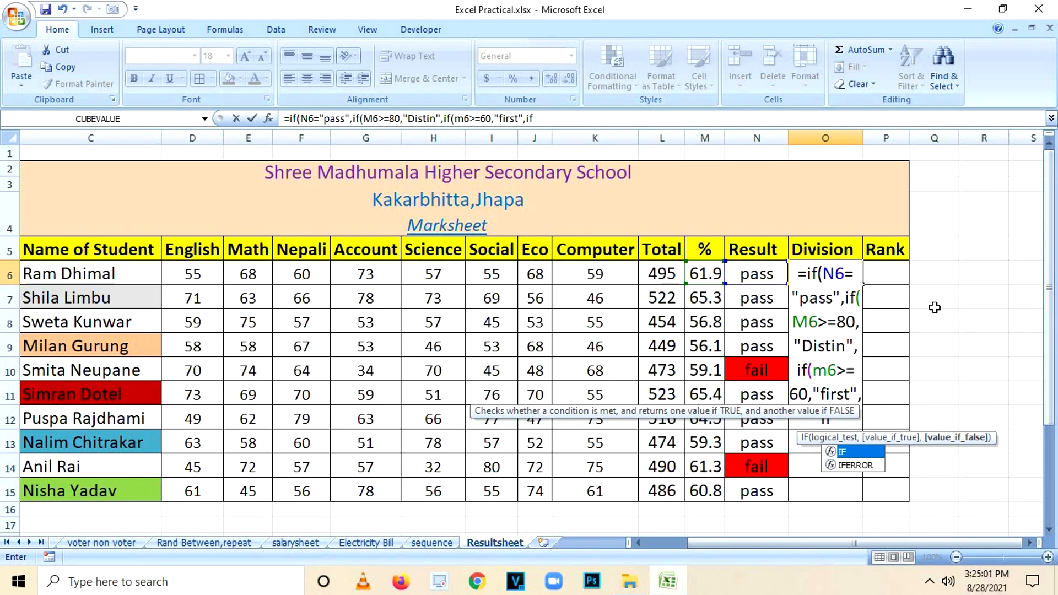
text((m6)
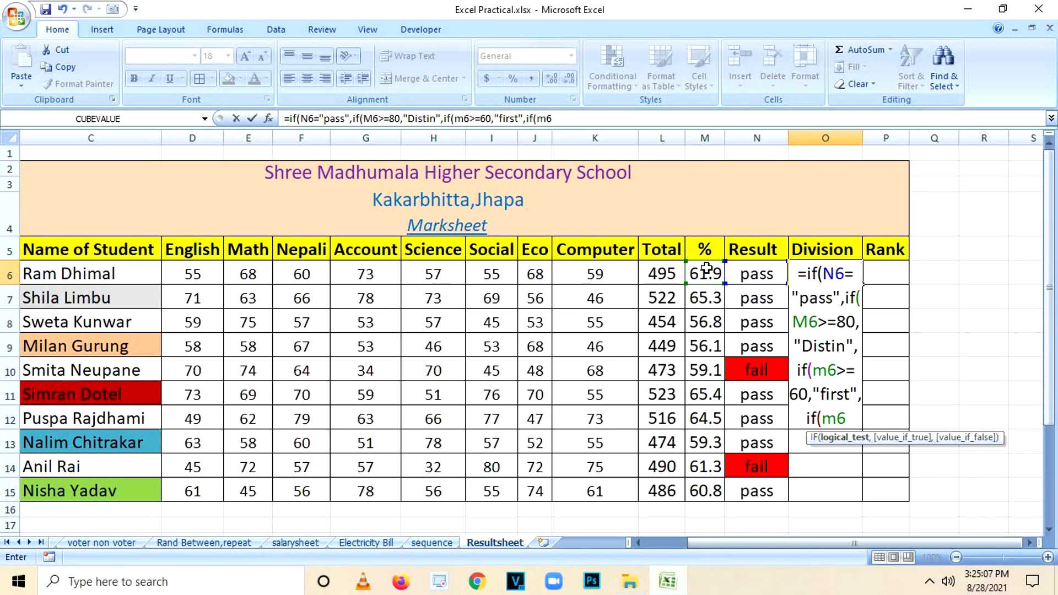
text(>=45)
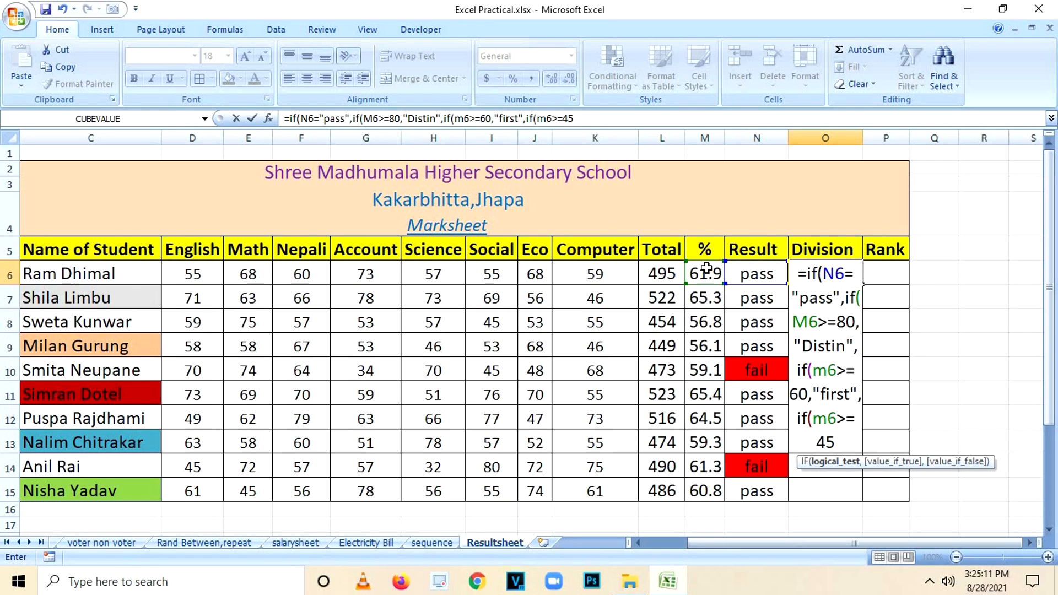
text(,")
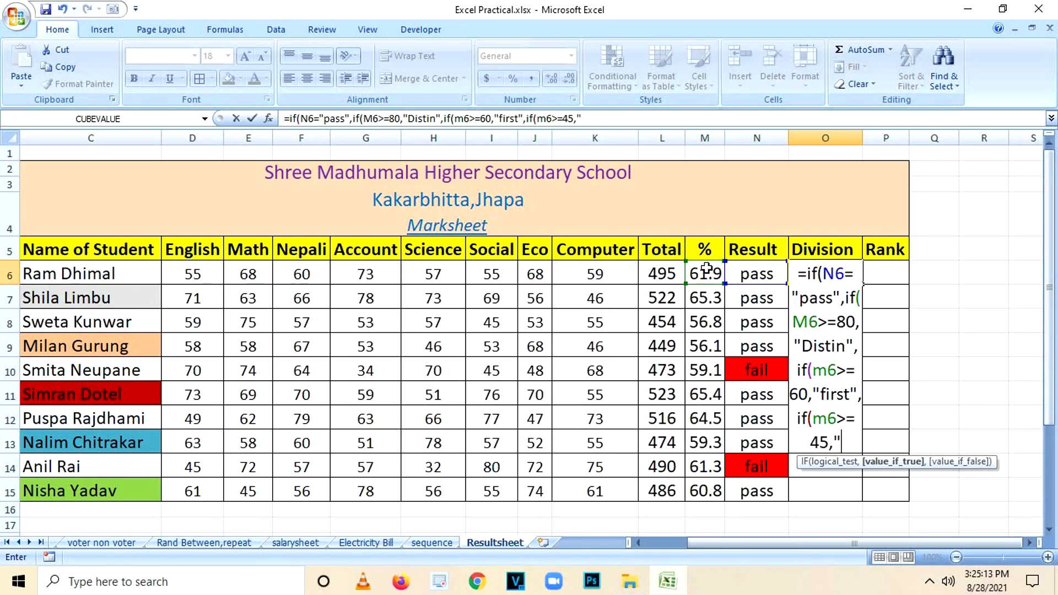
text(se)
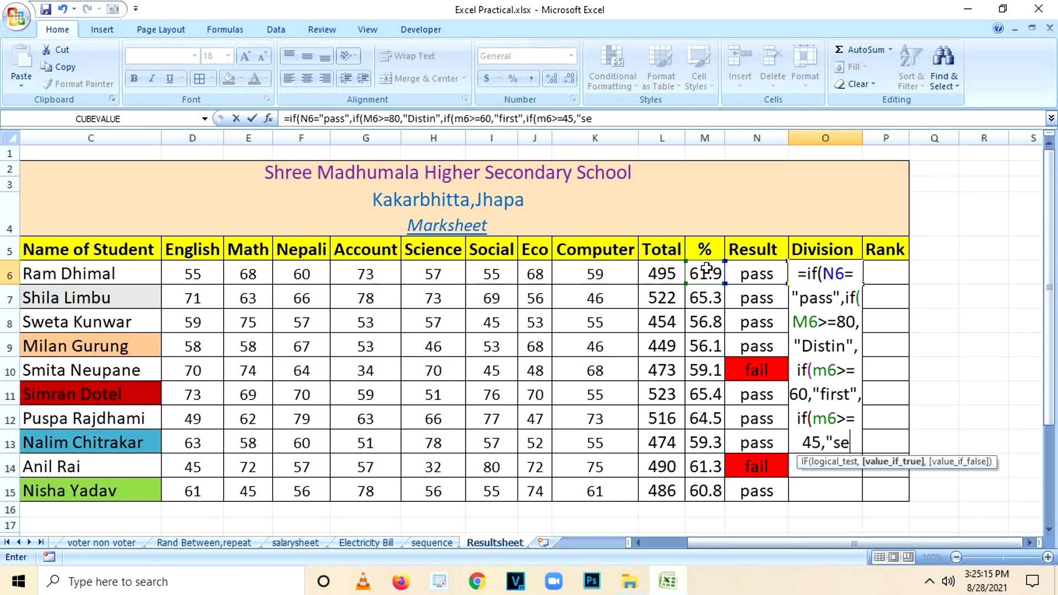
text(cond")
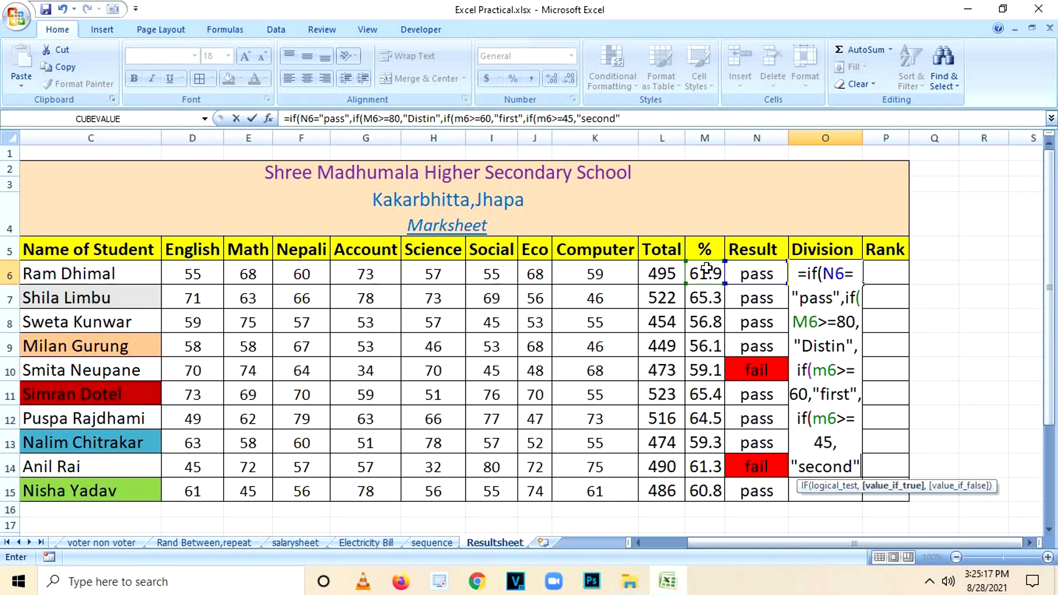
text(,)
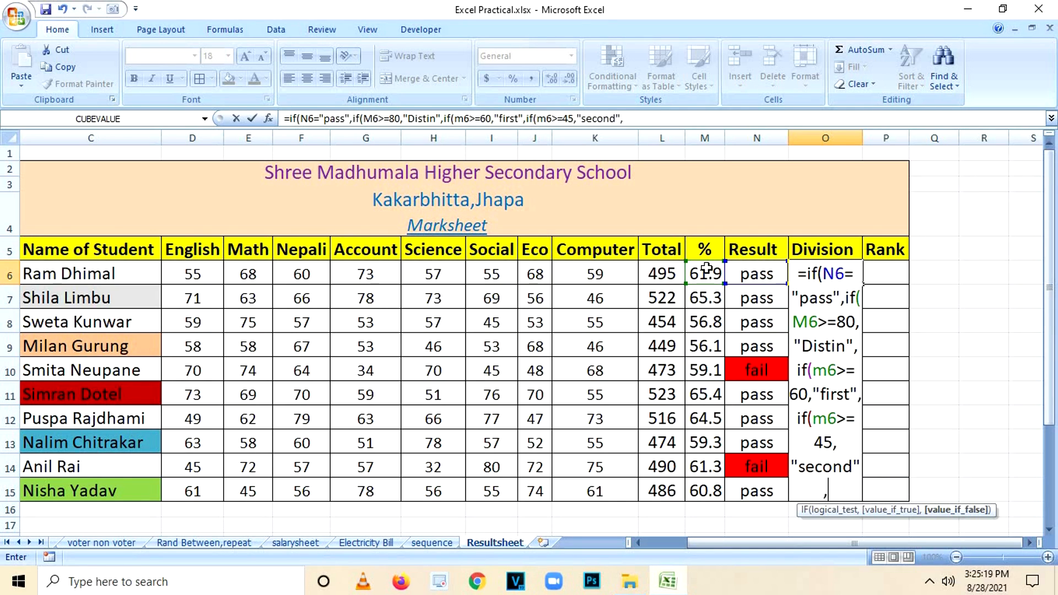
Set "Third" as the innermost fallback in the O6 formula and close the three nested IFs.
text("Third)
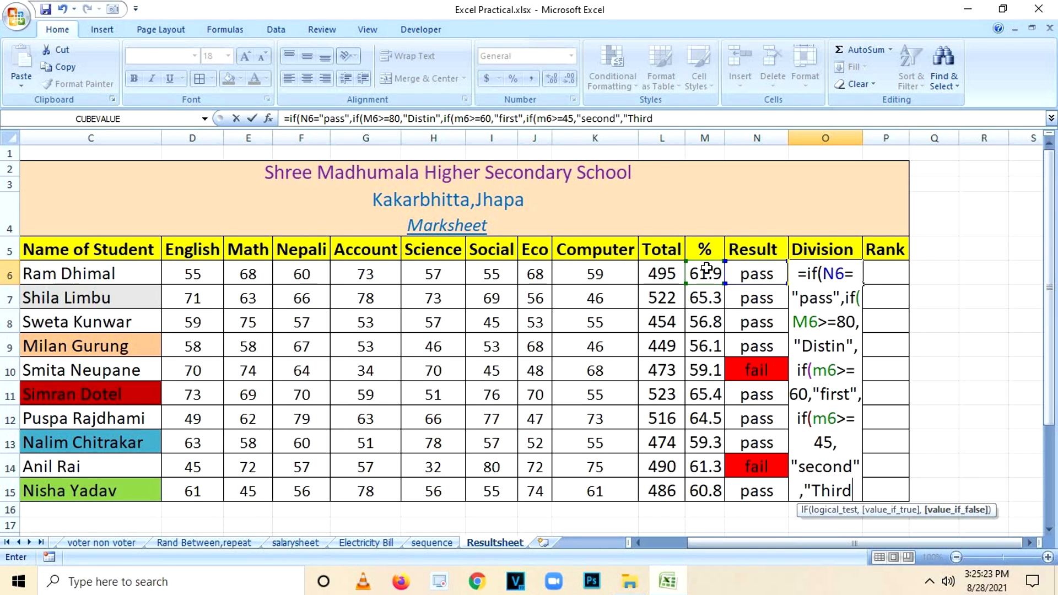
text(")
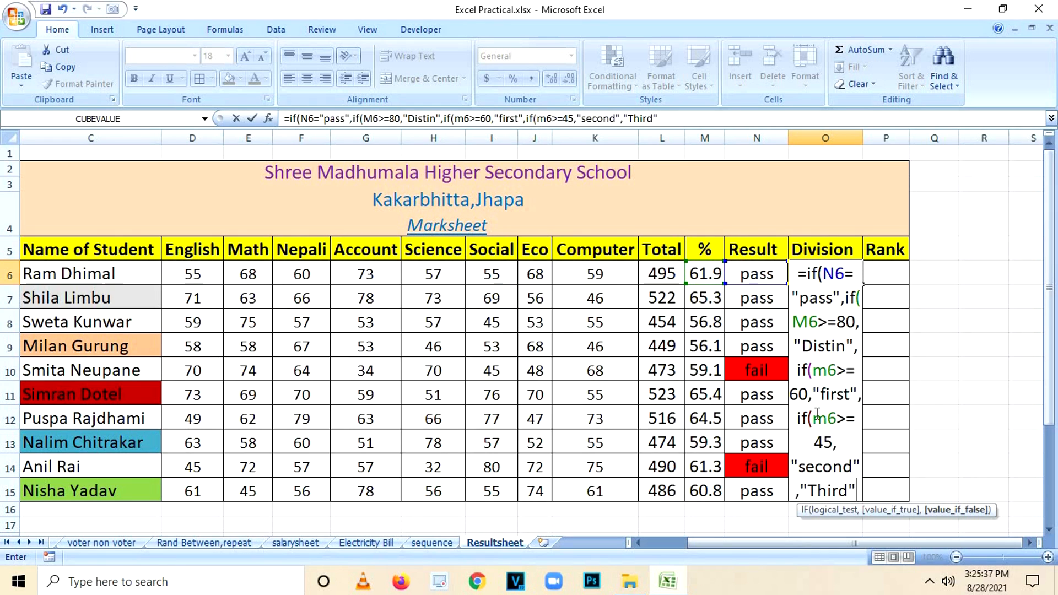
text()))
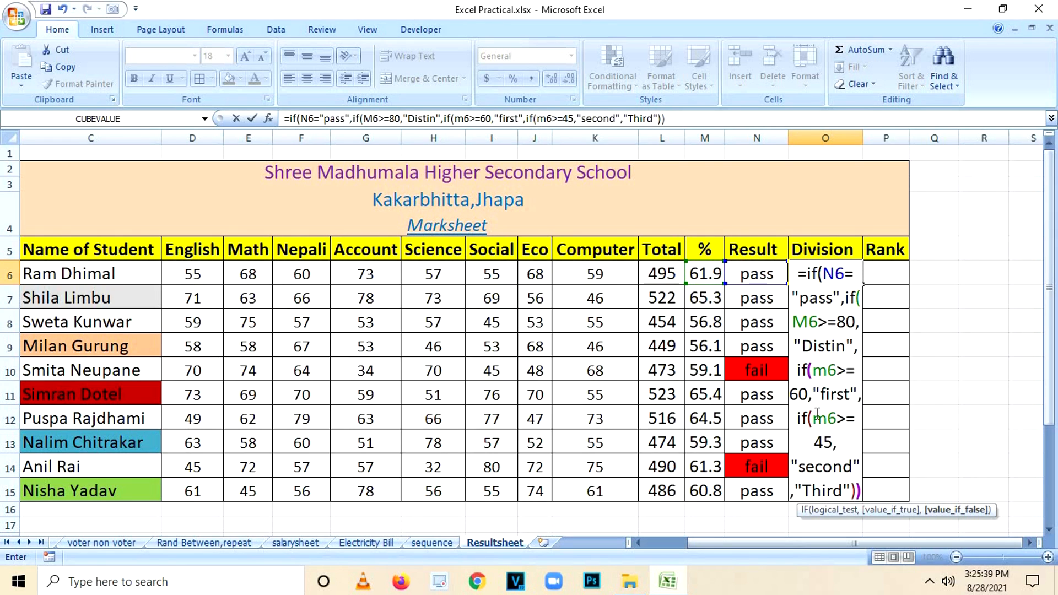
text())
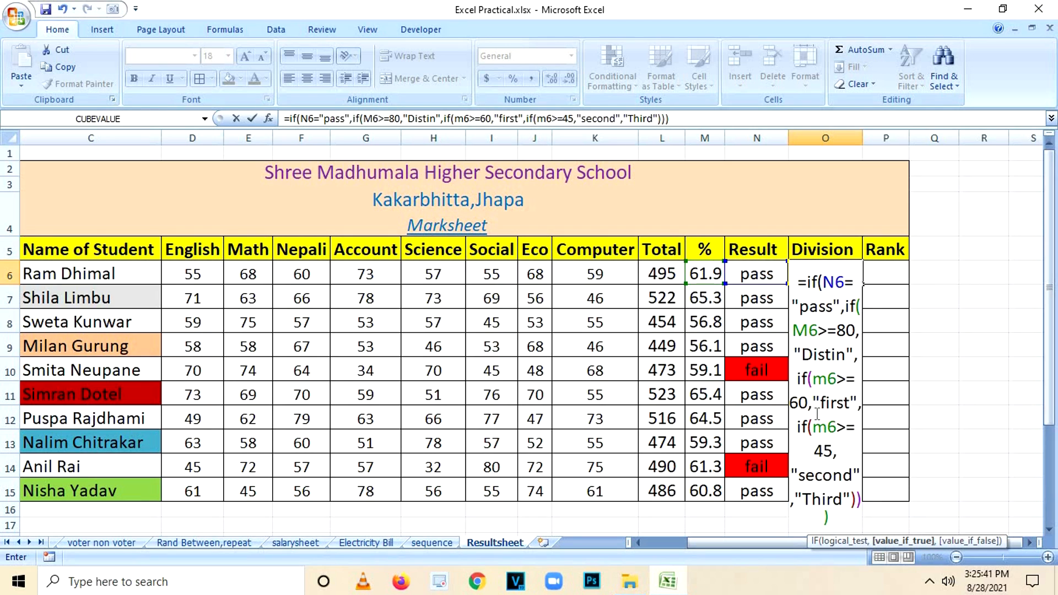
Complete the O6 formula with "fail" for students who did not pass, and copy it down to O15.
text(,)
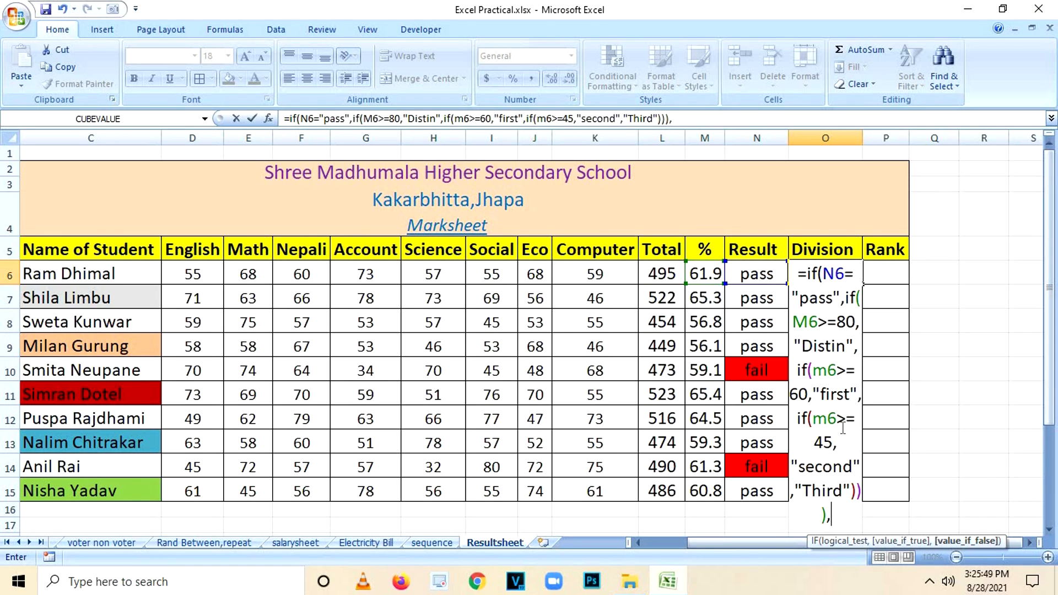
text("fail)
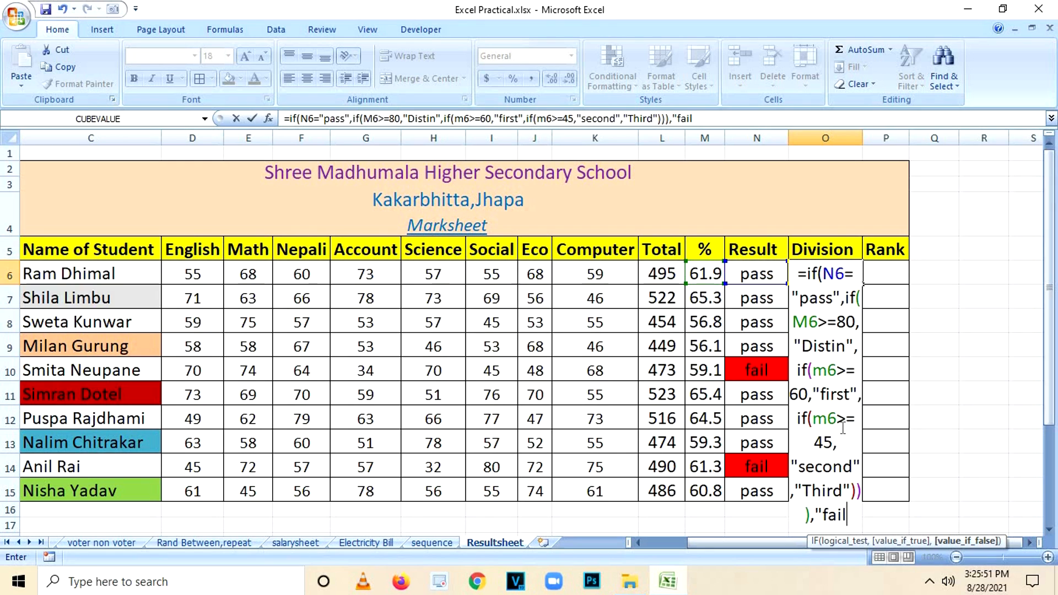
text(")
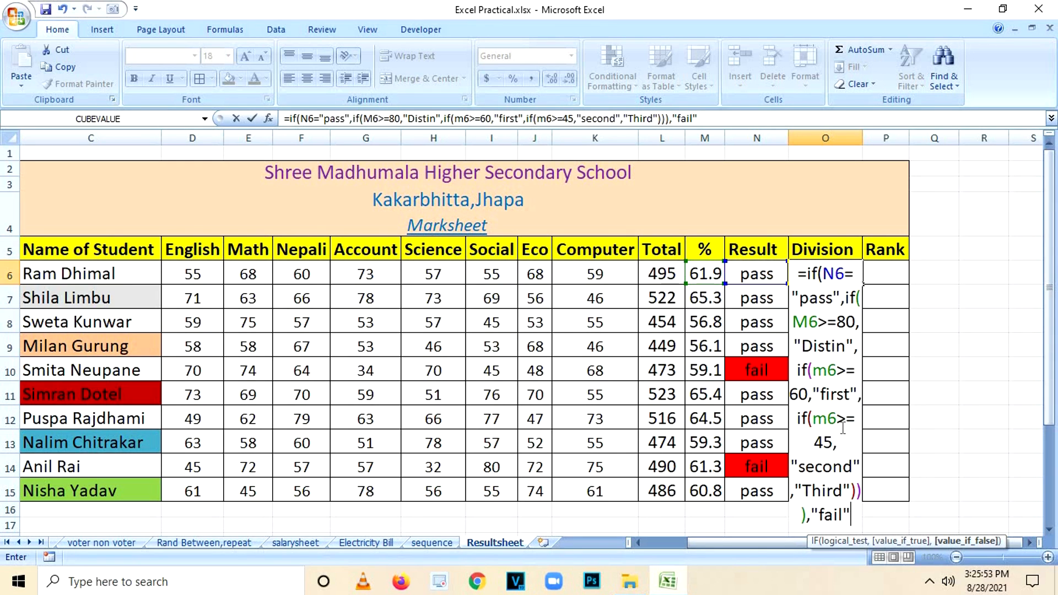
text())
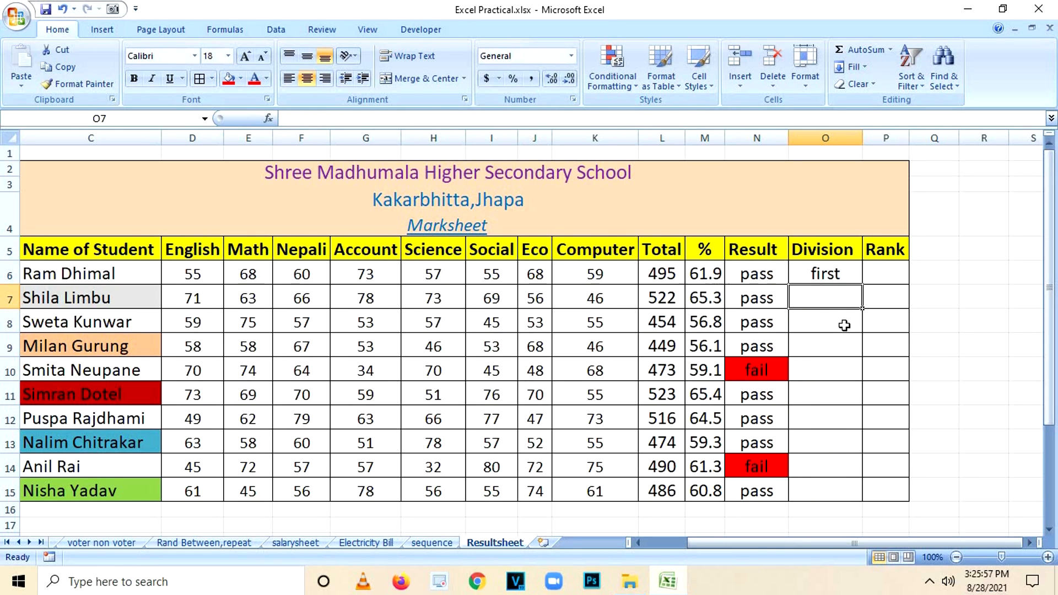
click(836, 272)
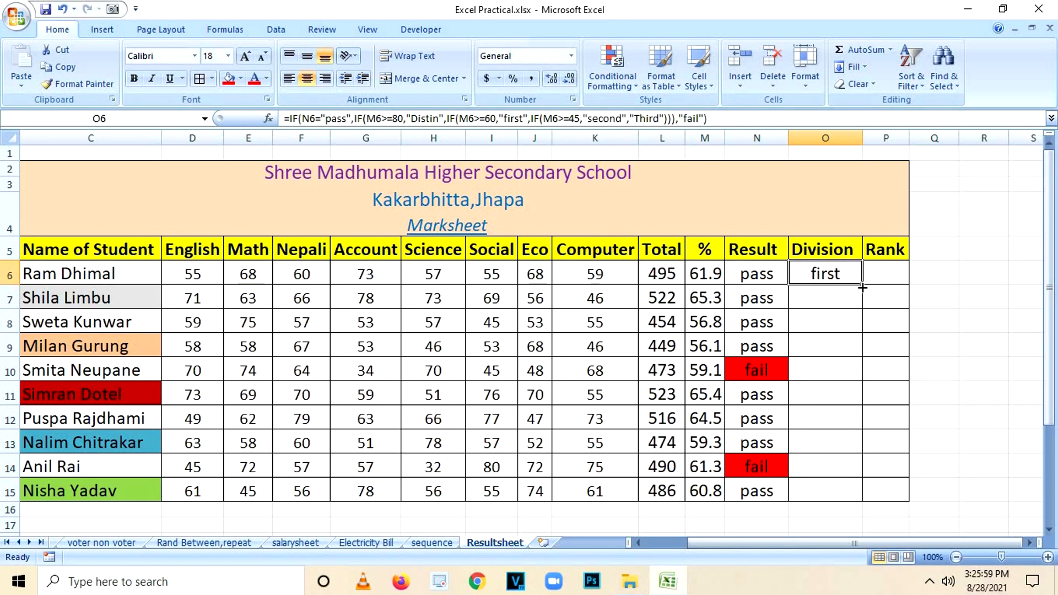
double_click(862, 287)
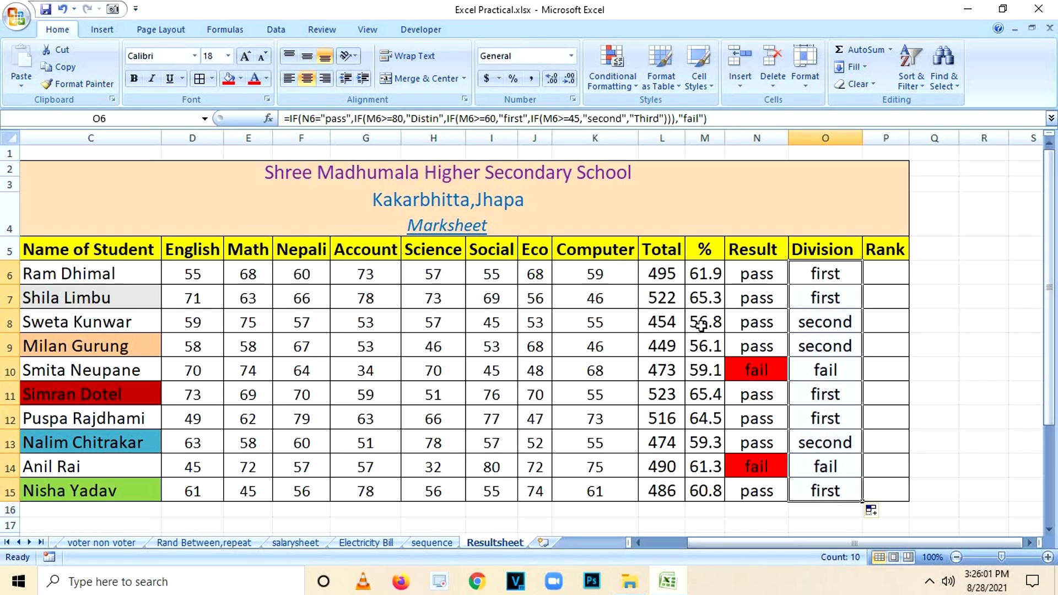
Check the copied Division results, comparing the fifth student's division with the percentage, result and Account mark in row 10.
key(Down)
key(Down)
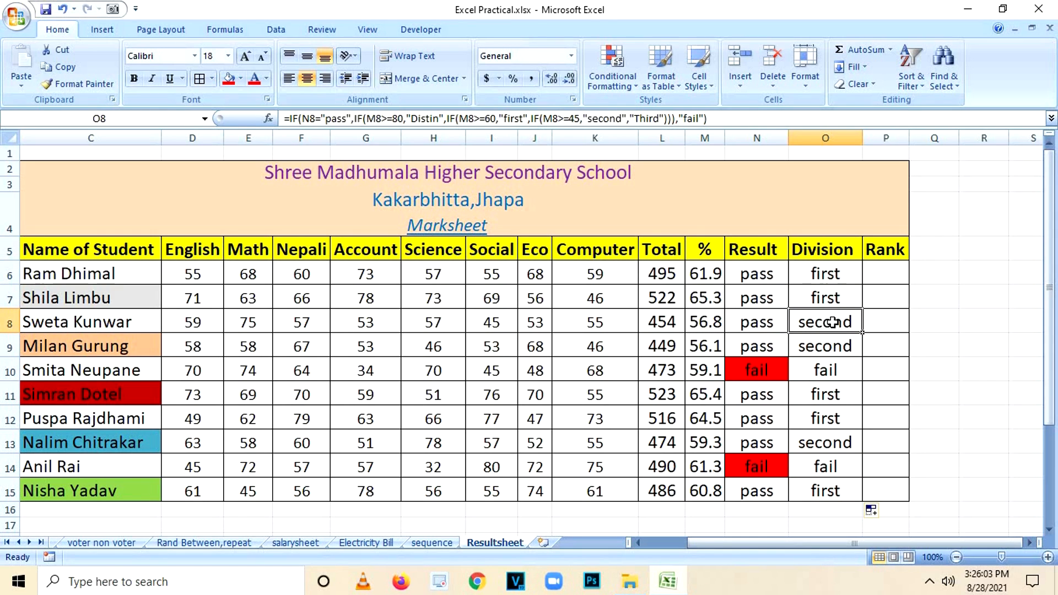
click(824, 348)
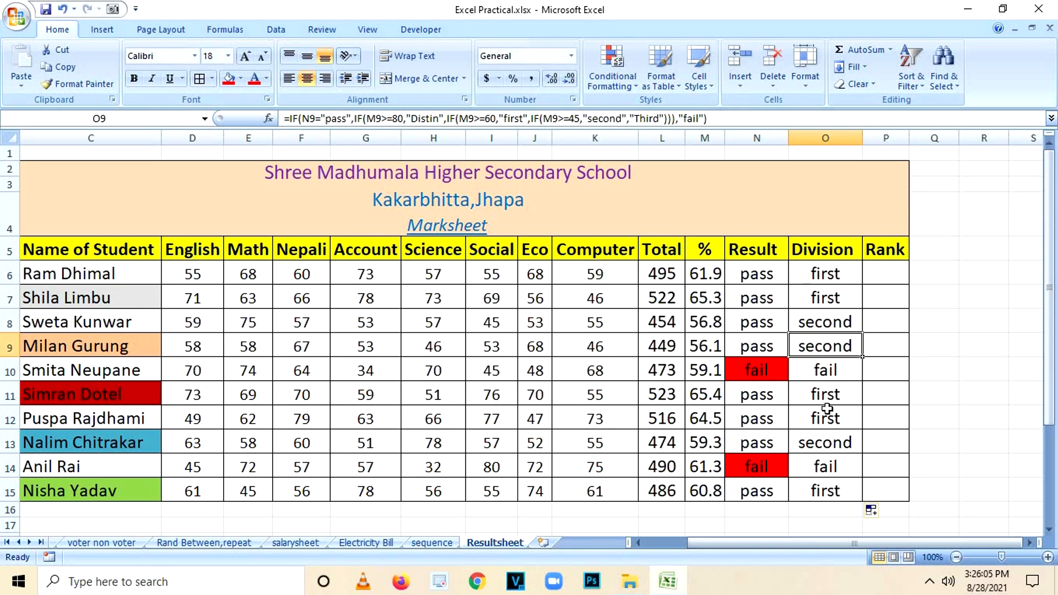
click(819, 393)
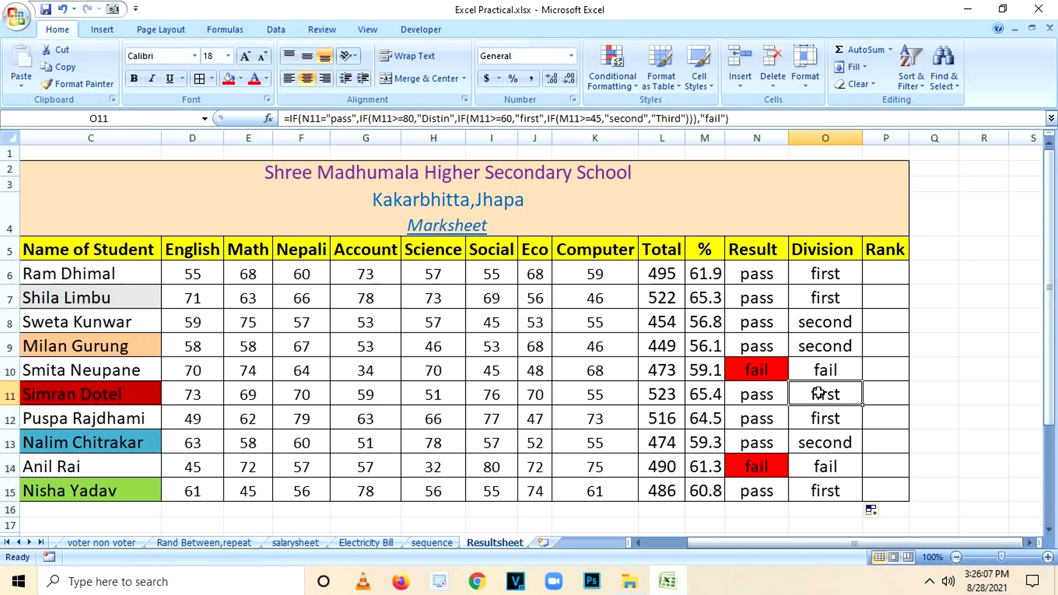
click(779, 380)
click(824, 370)
click(762, 369)
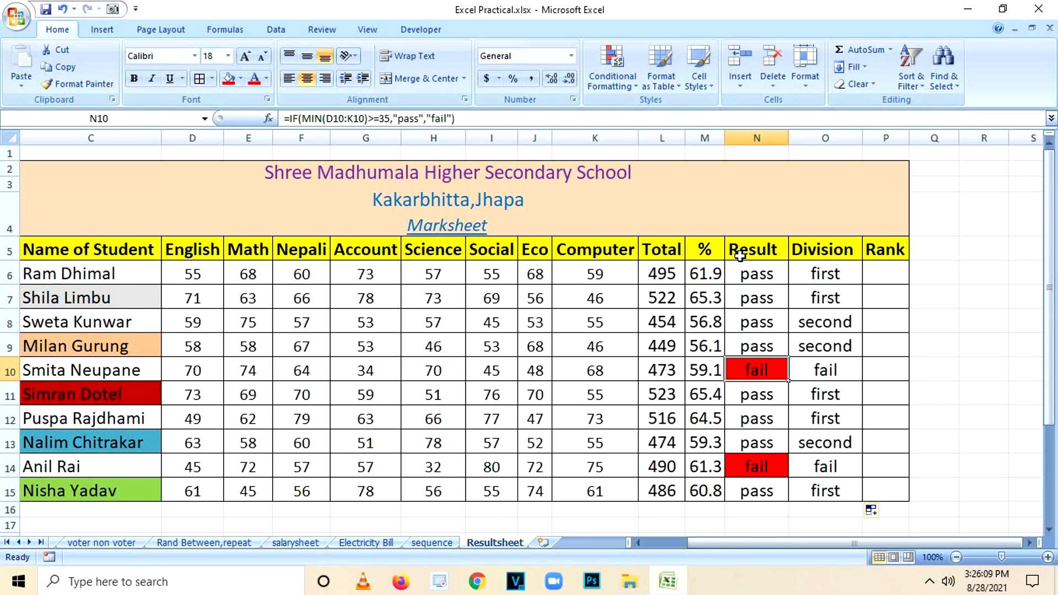
click(701, 368)
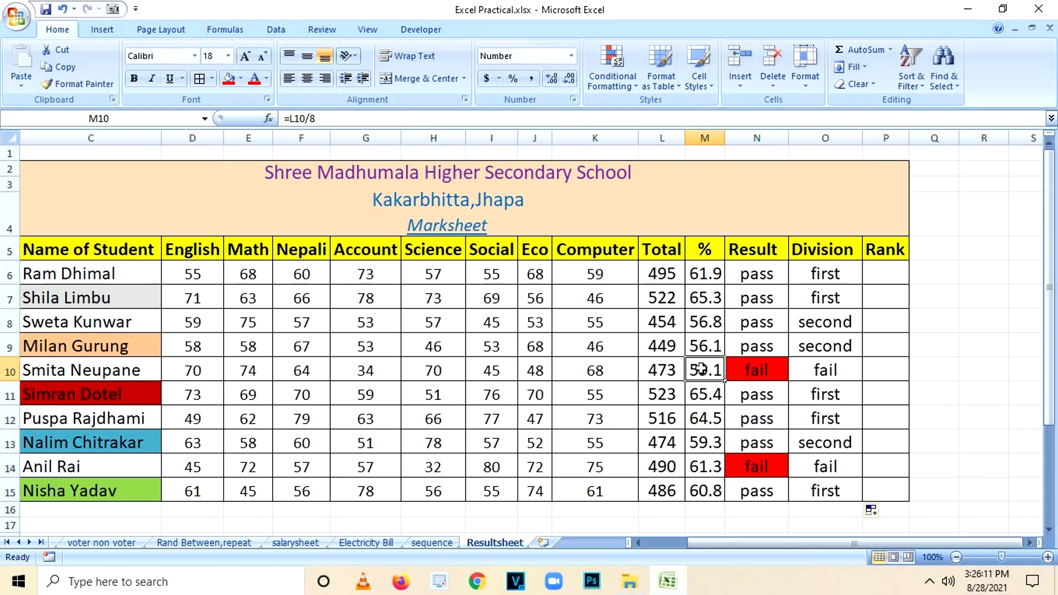
click(751, 373)
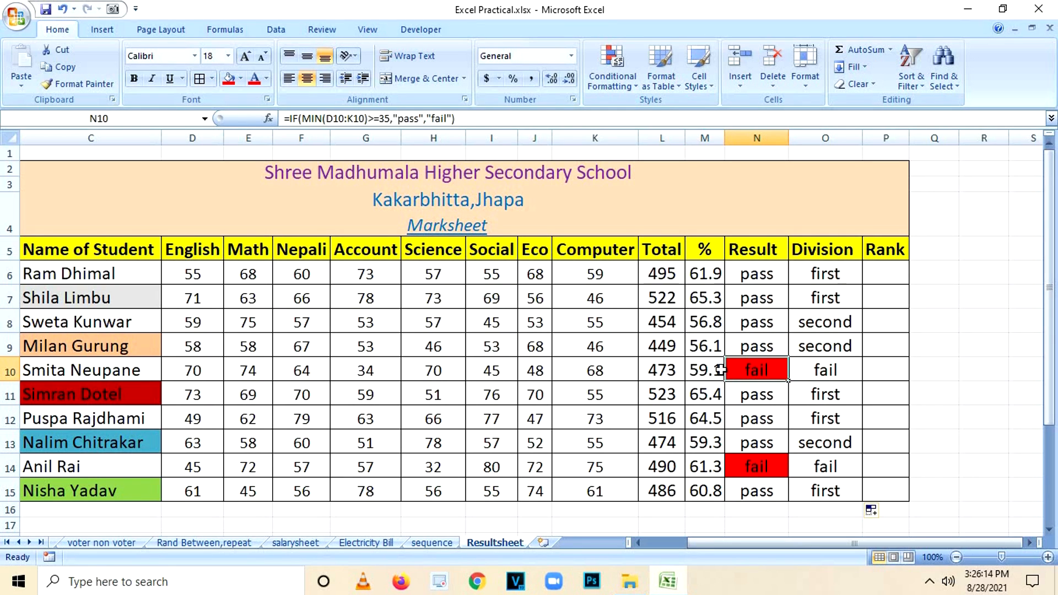
click(378, 377)
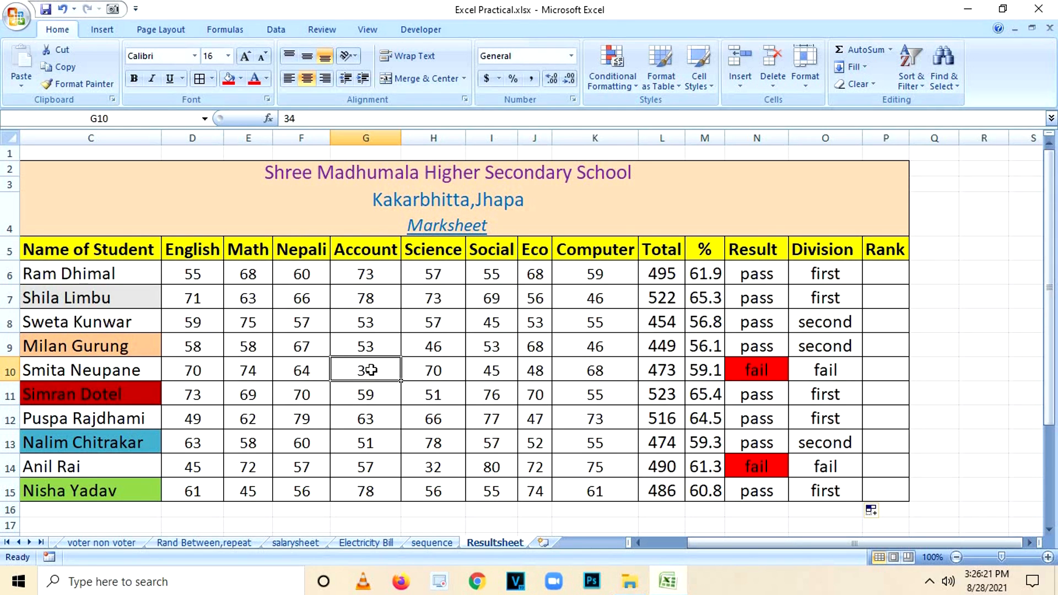
click(904, 274)
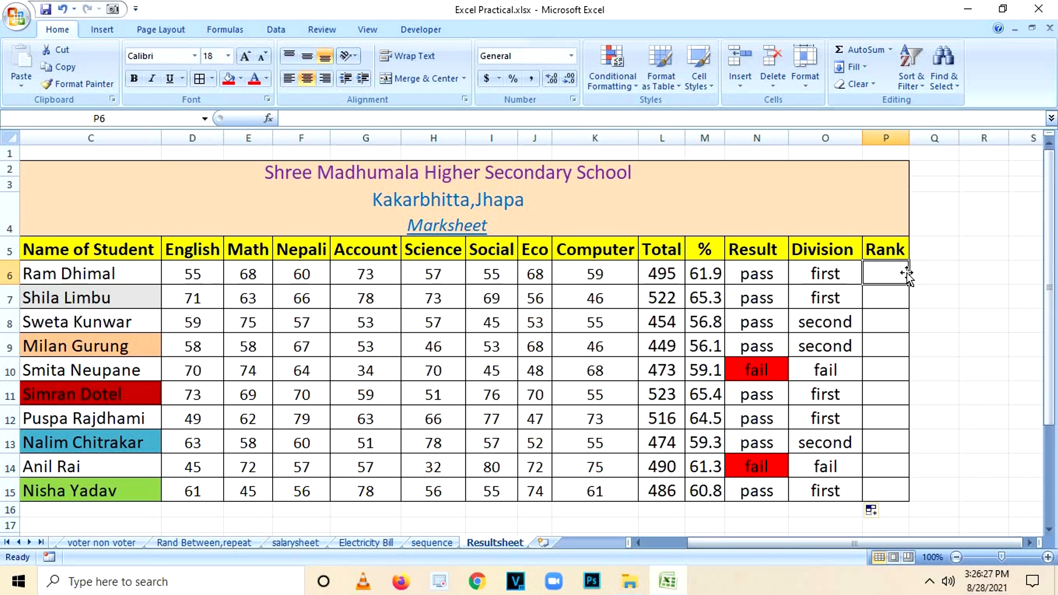
text(=)
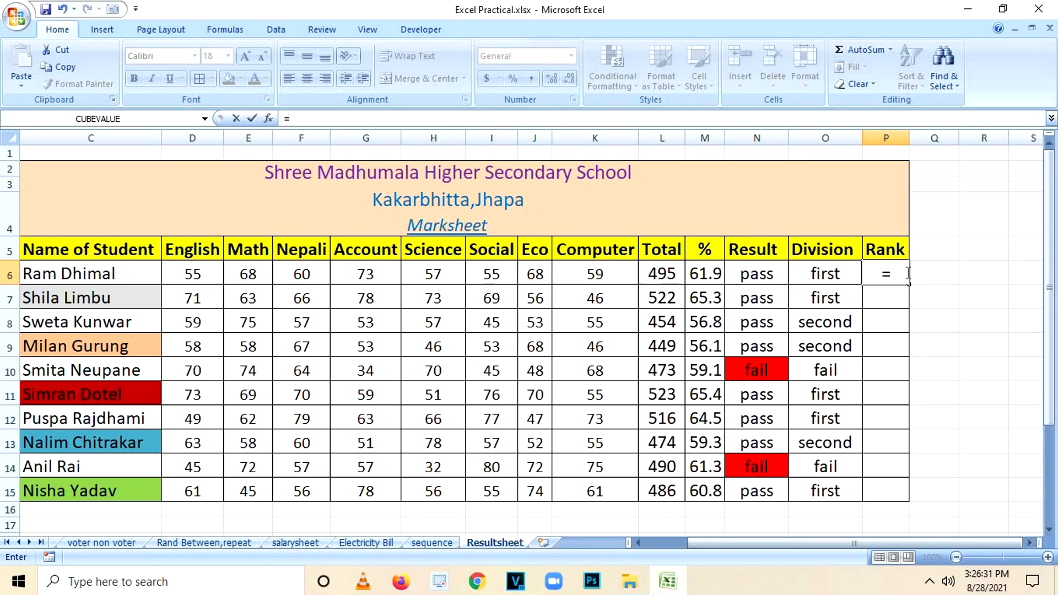
text(rank()
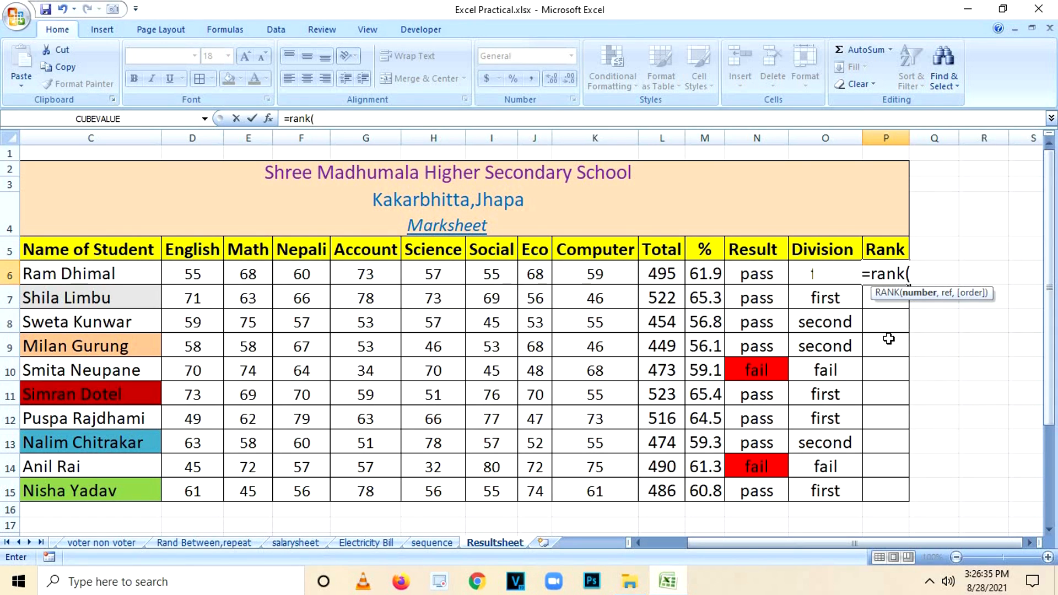
key(BackSpace)
key(BackSpace)
key(BackSpace)
key(BackSpace)
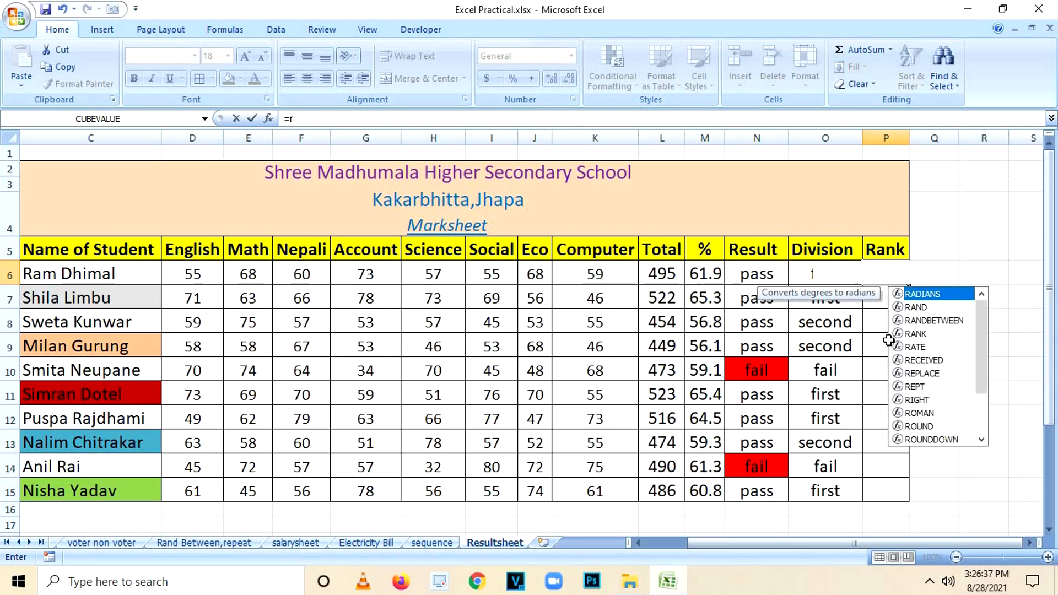
key(Escape)
click(973, 369)
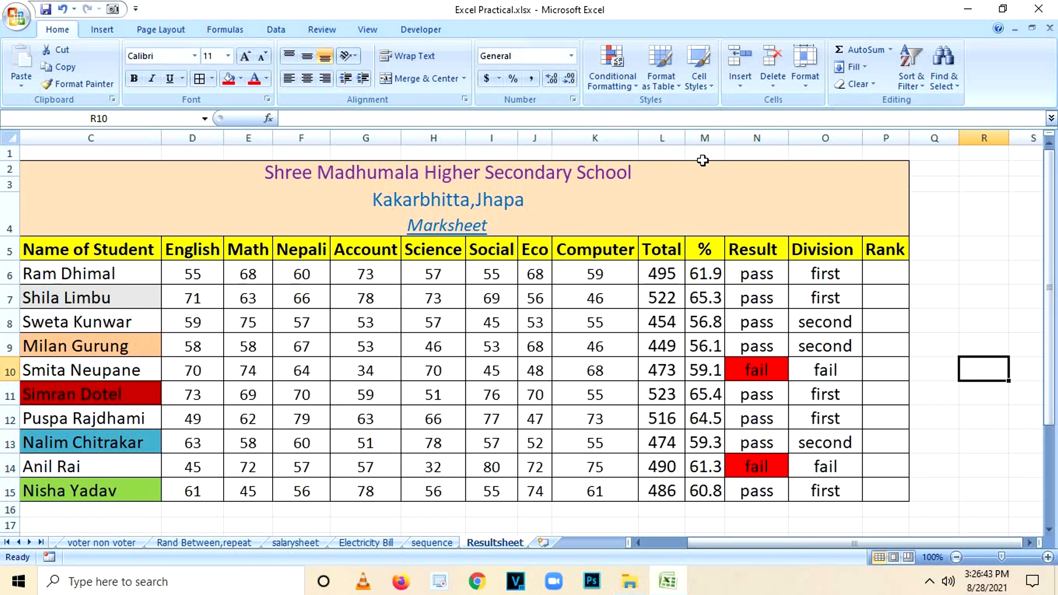
click(705, 138)
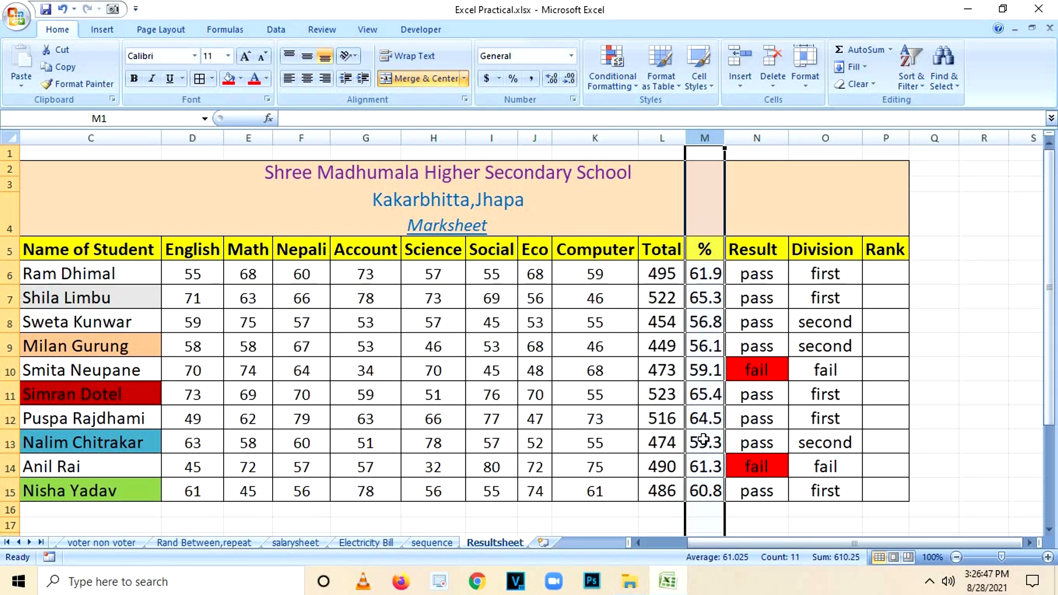
Start a RANK formula in P6 with m6 as the number to rank.
click(899, 270)
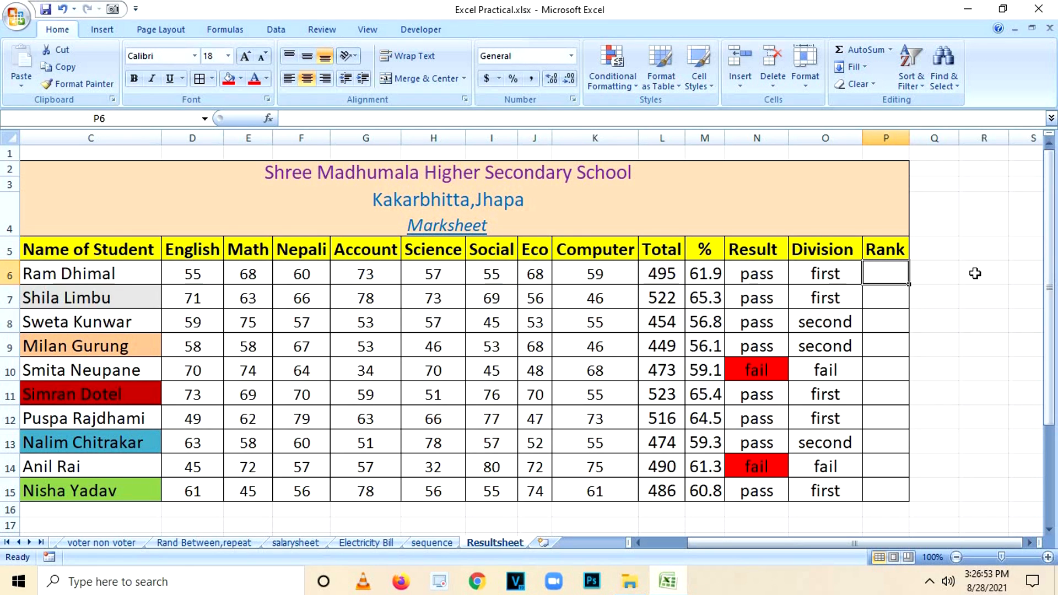
text(=)
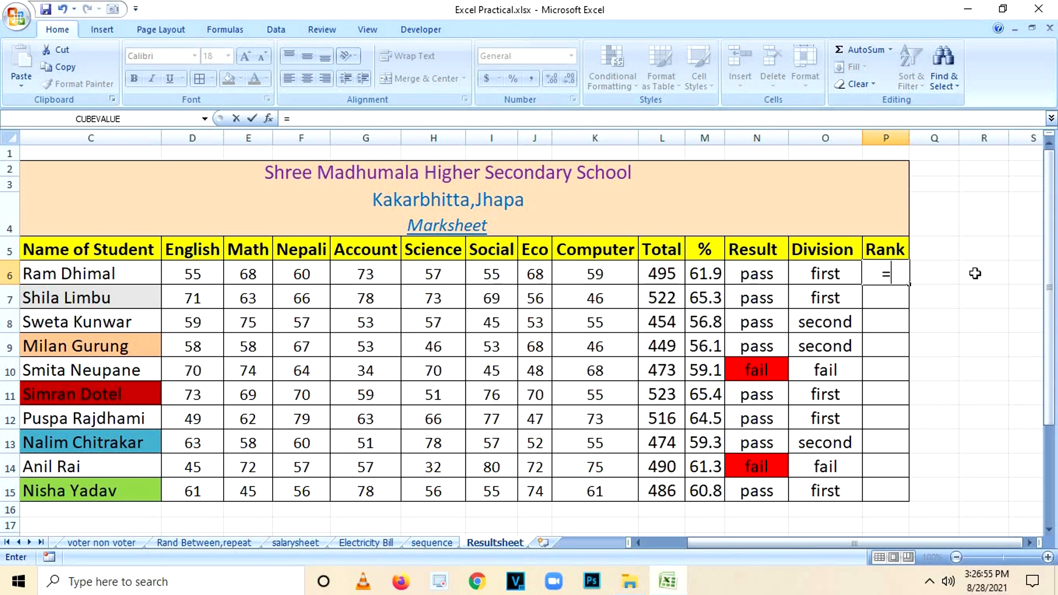
text(rank()
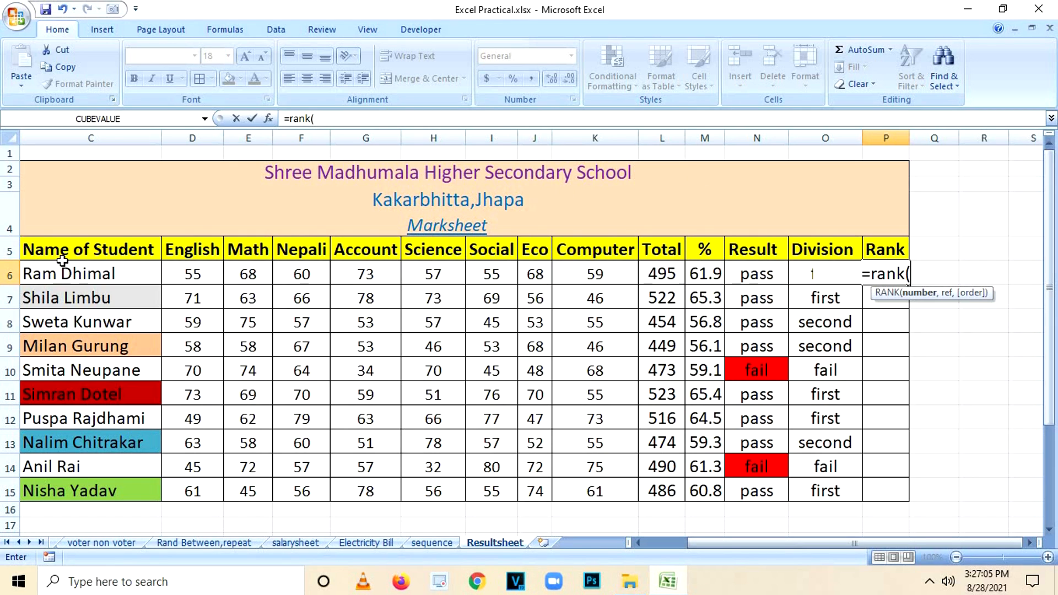
text(m6)
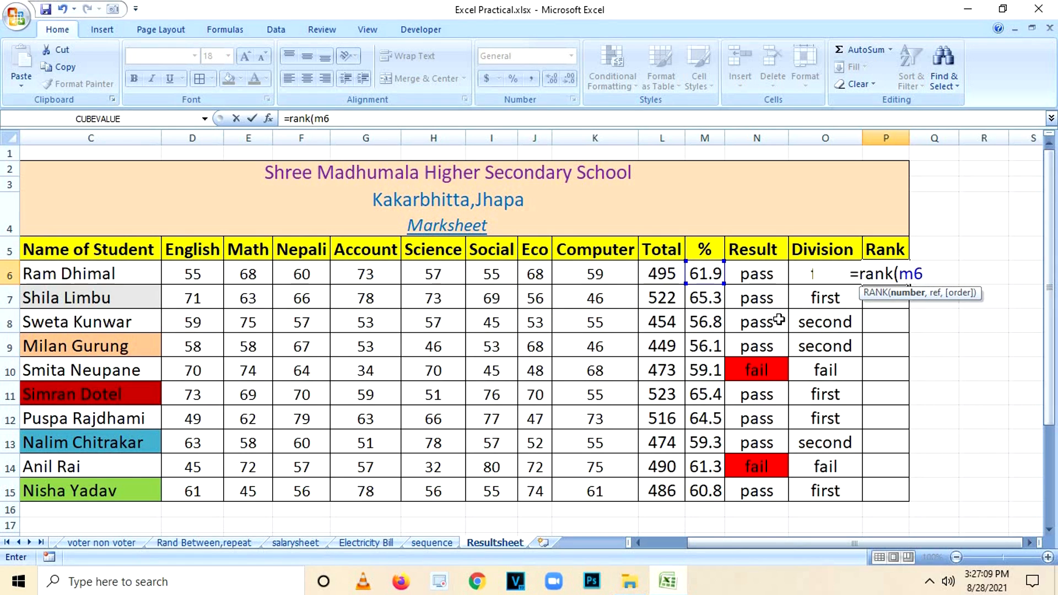
text(,)
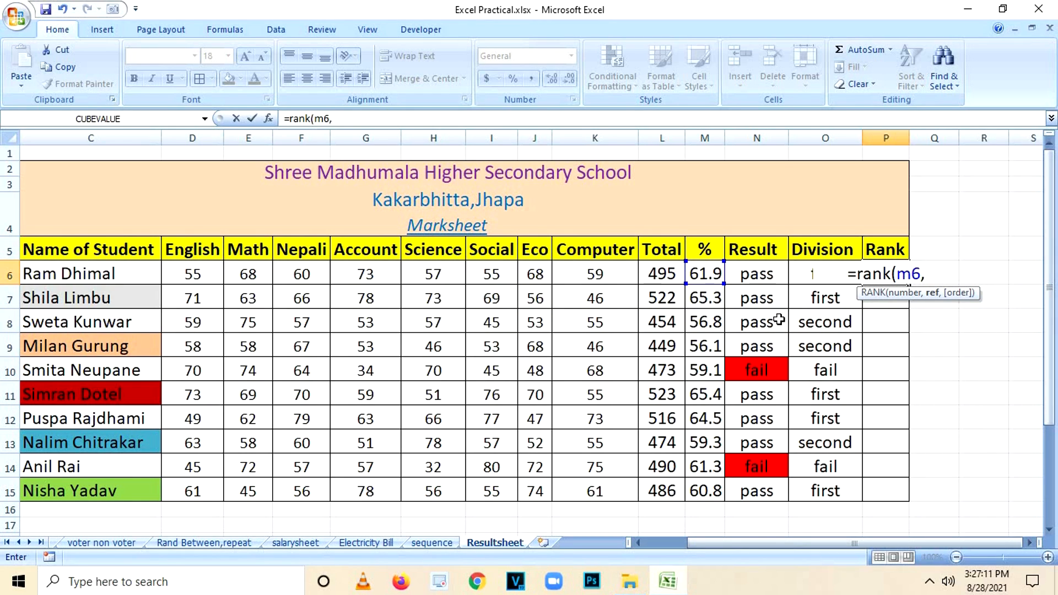
Complete the P6 RANK formula with the absolute reference range $M$6:$M$15.
text($)
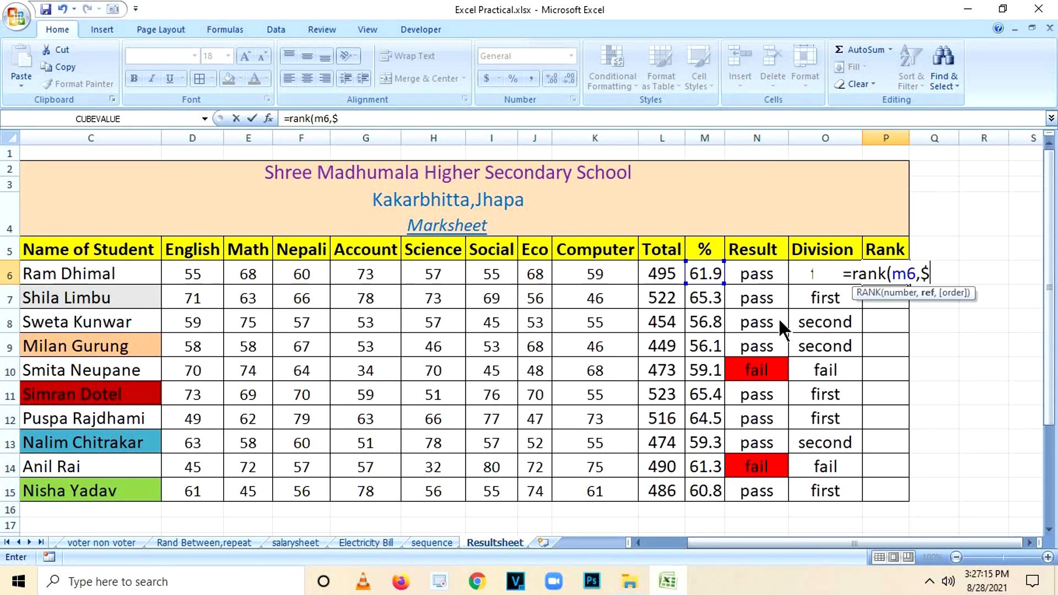
text(M)
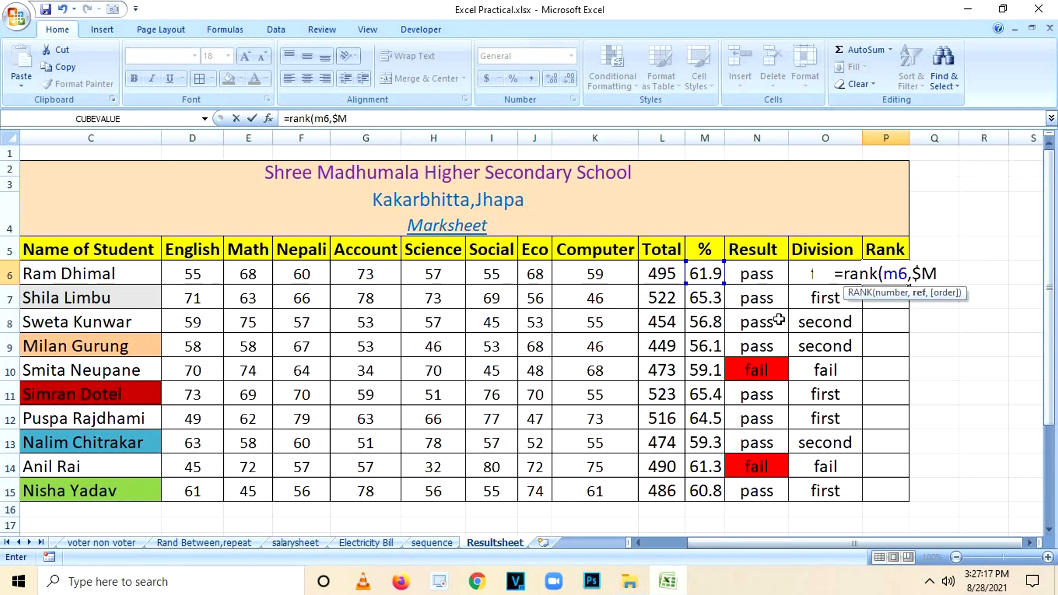
text($)
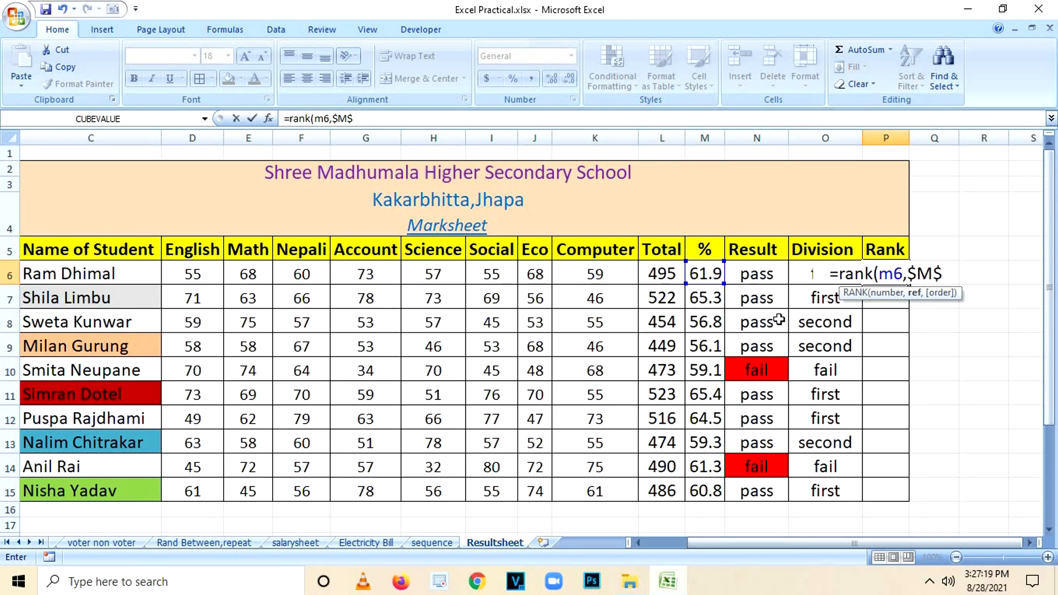
text(6)
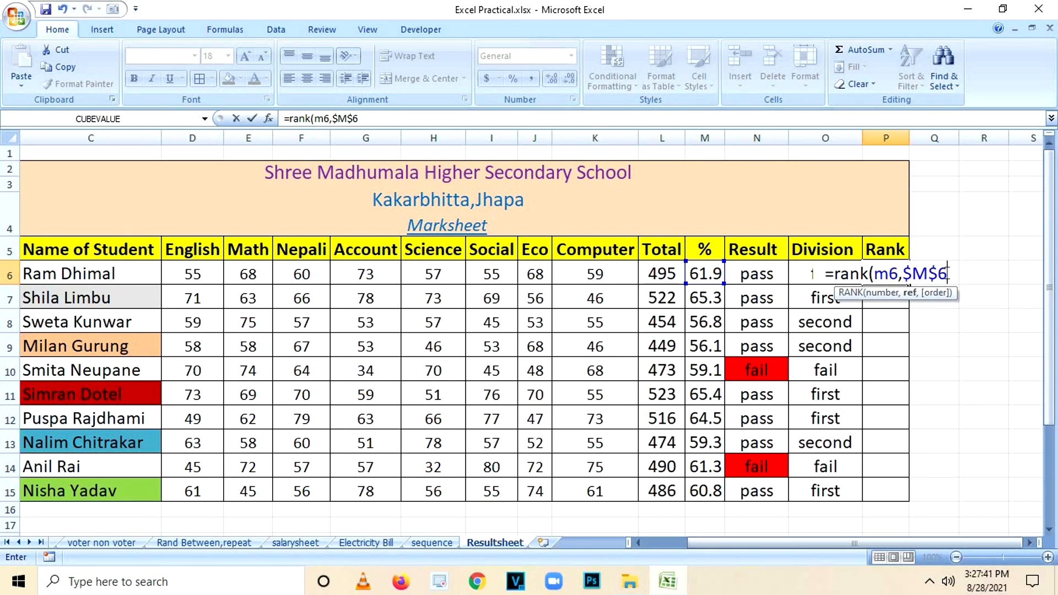
text(:)
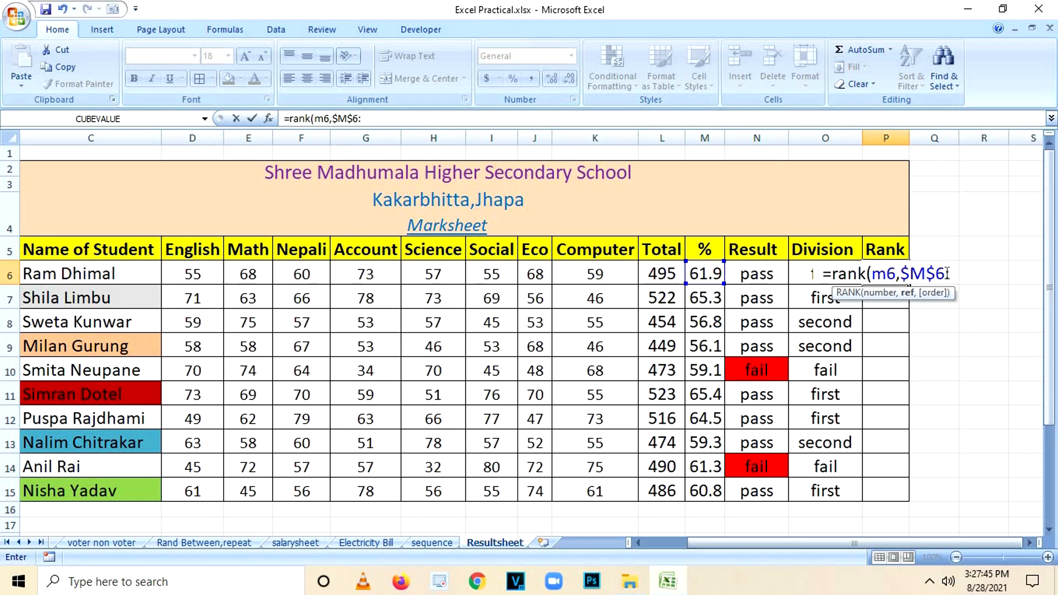
text(M)
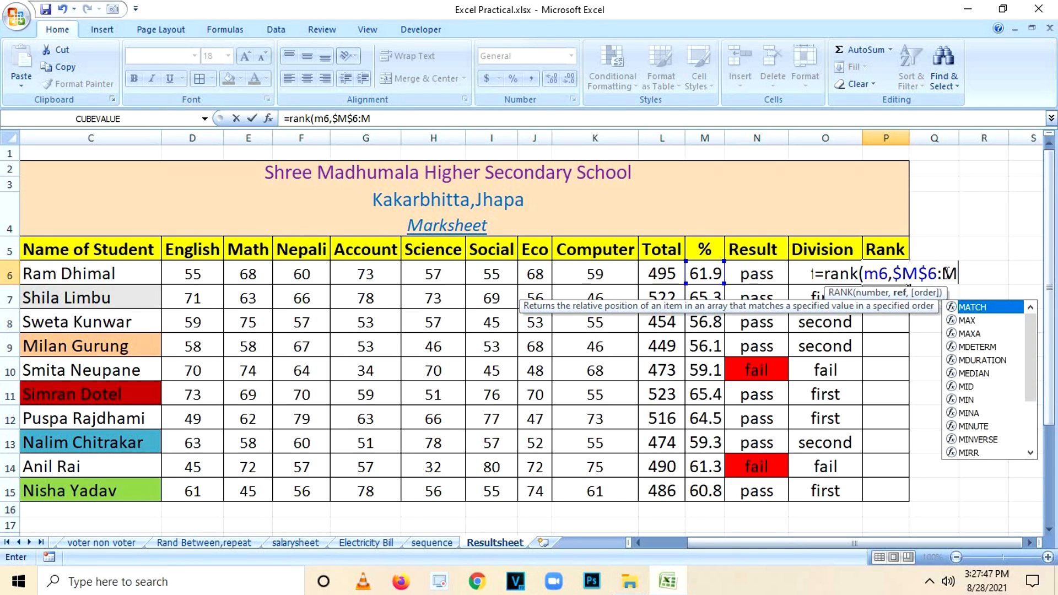
key(BackSpace)
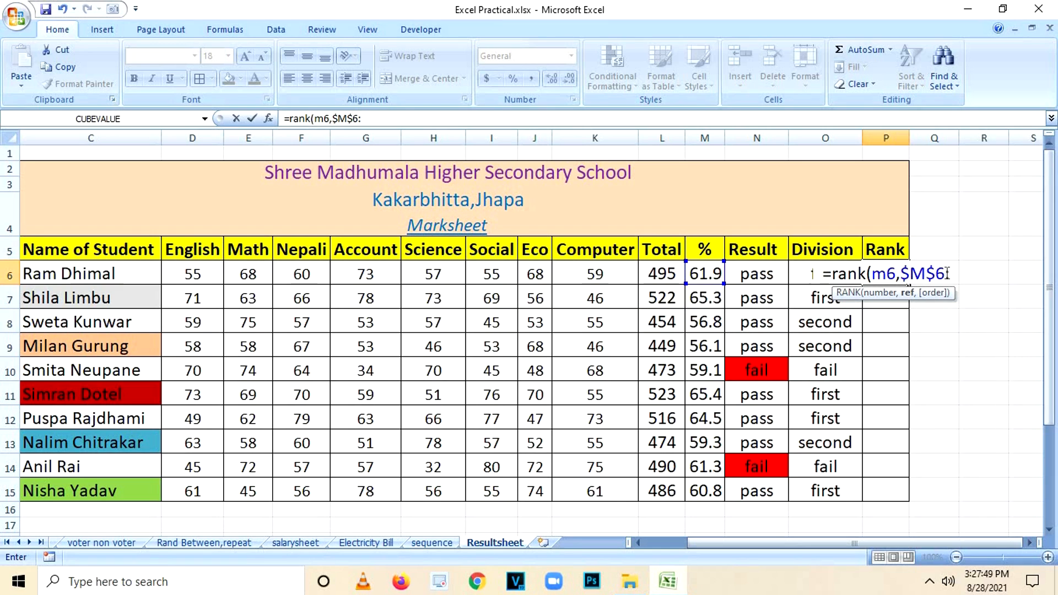
text($M)
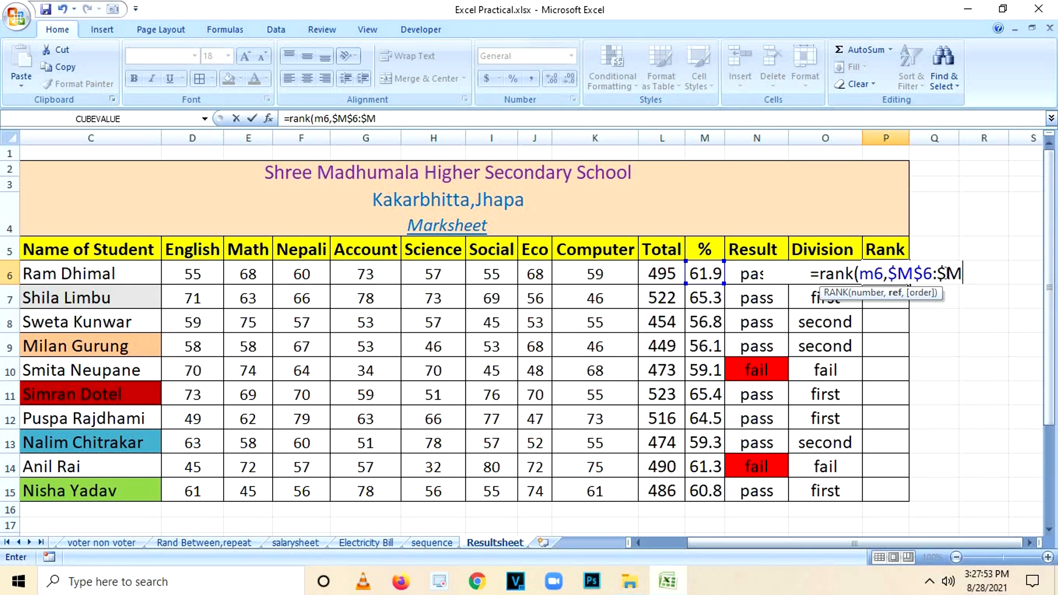
text($)
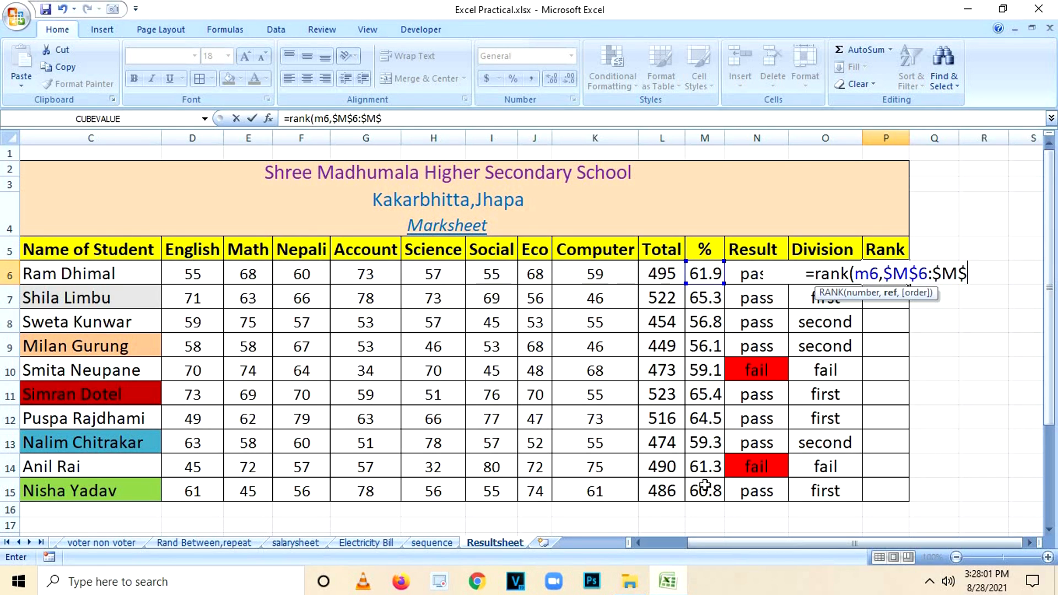
text(15))
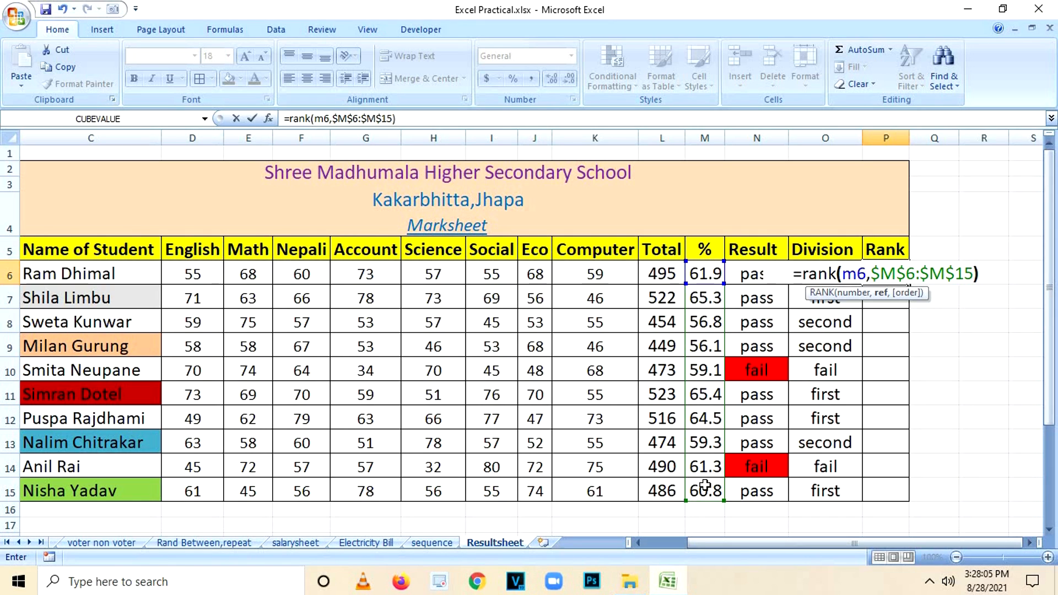
key(Return)
Copy the rank formula from P6 down to P15.
click(893, 275)
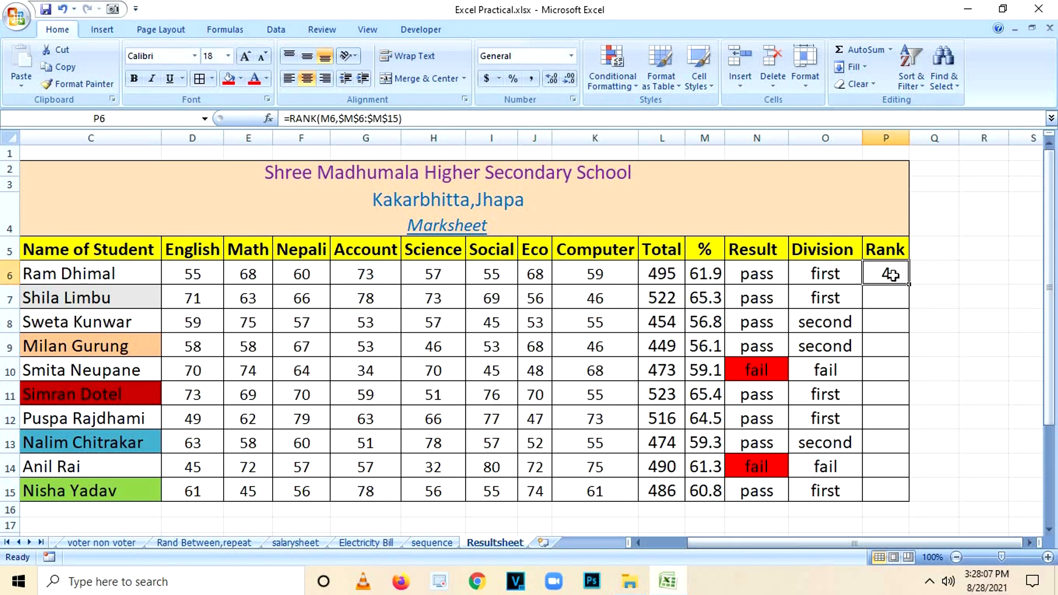
double_click(908, 285)
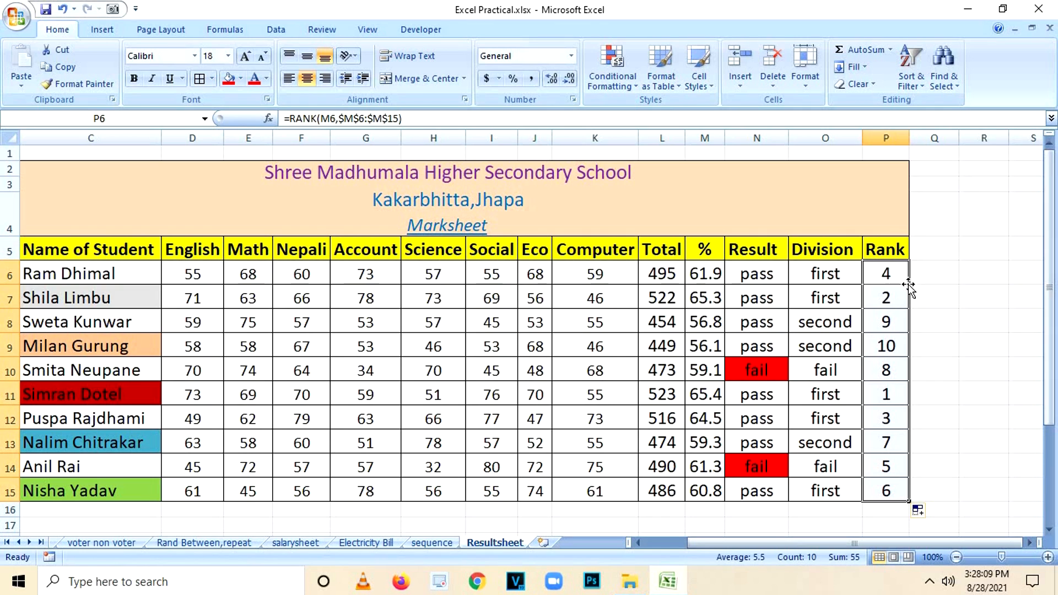
click(971, 306)
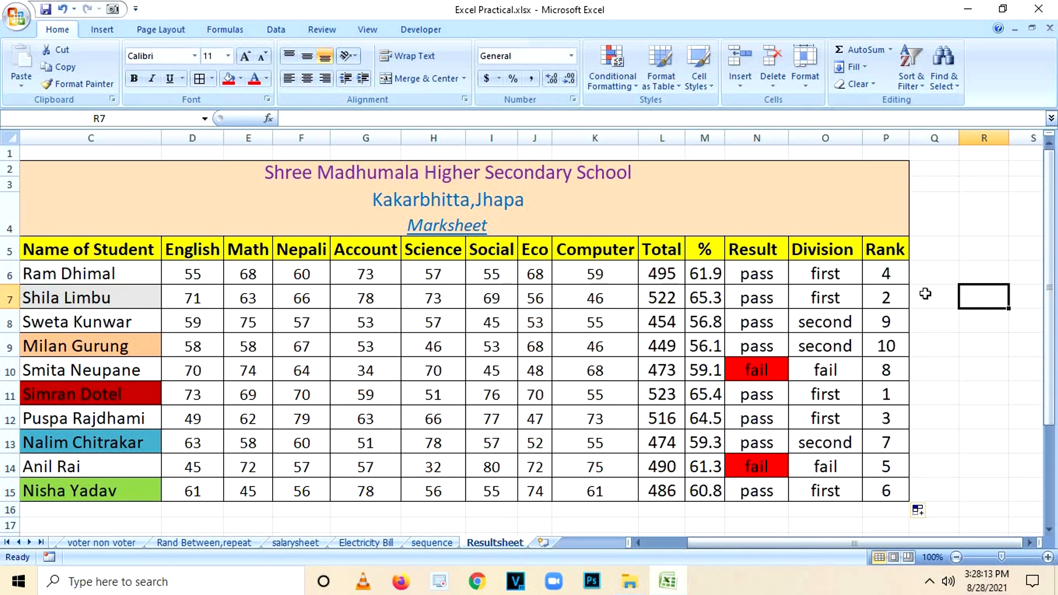
Check the copied ranks against the percentages of the students in rows 11, 7 and 12.
click(891, 272)
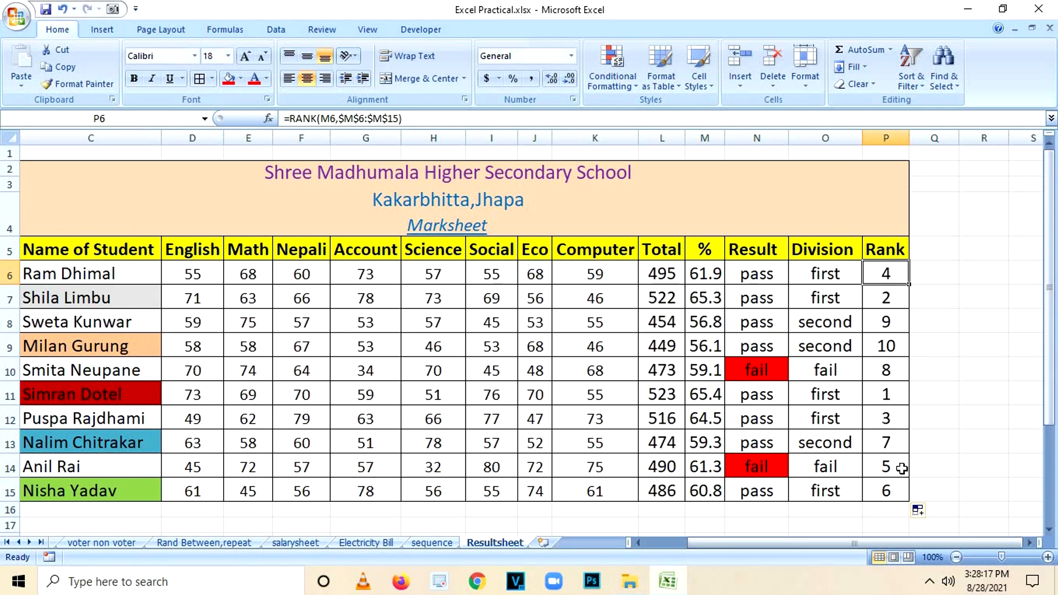
click(890, 395)
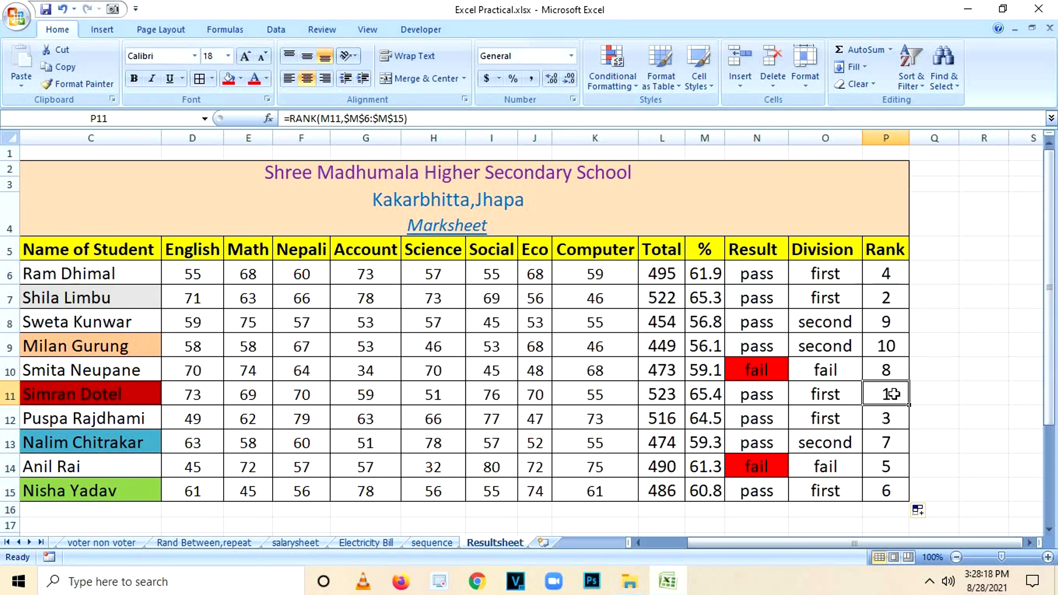
click(710, 394)
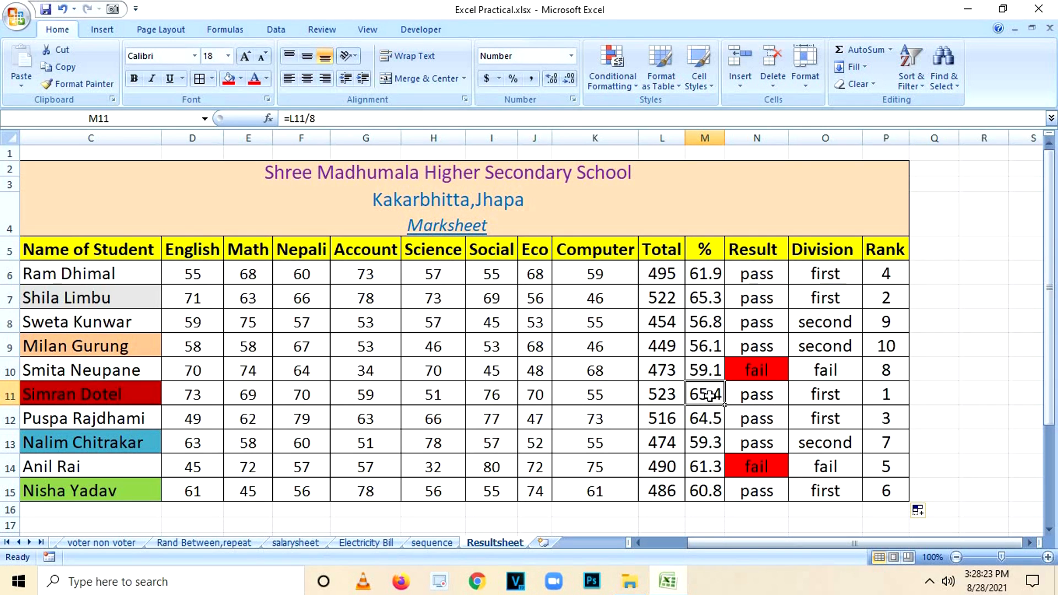
click(867, 294)
click(698, 295)
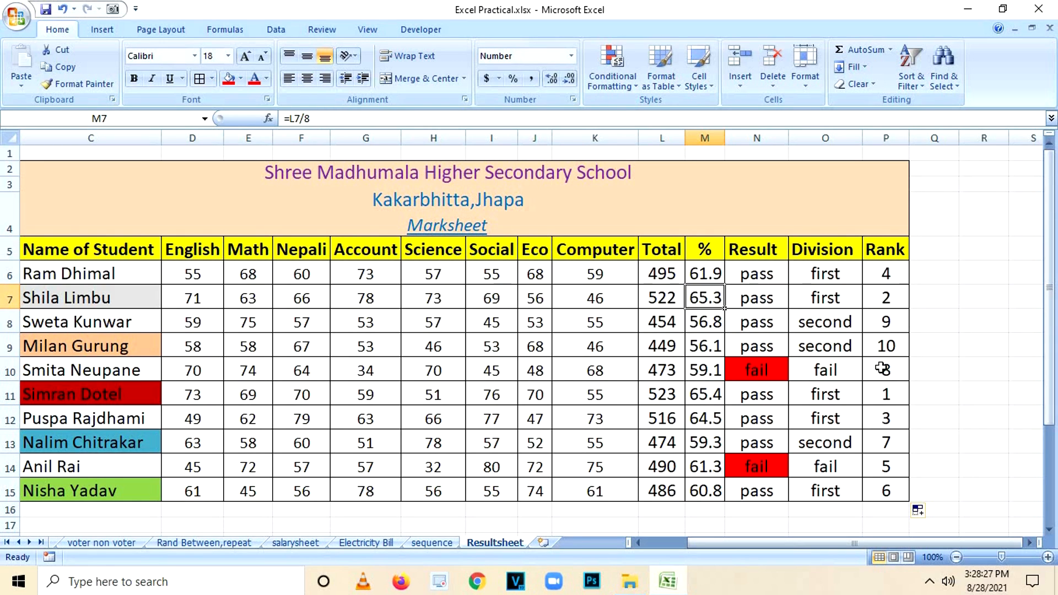
click(707, 418)
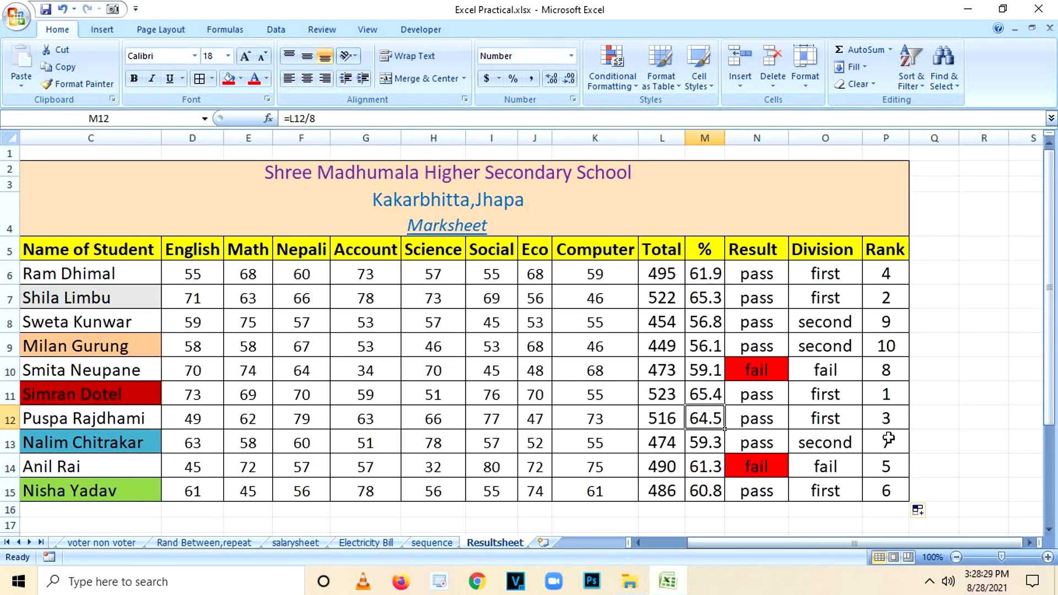